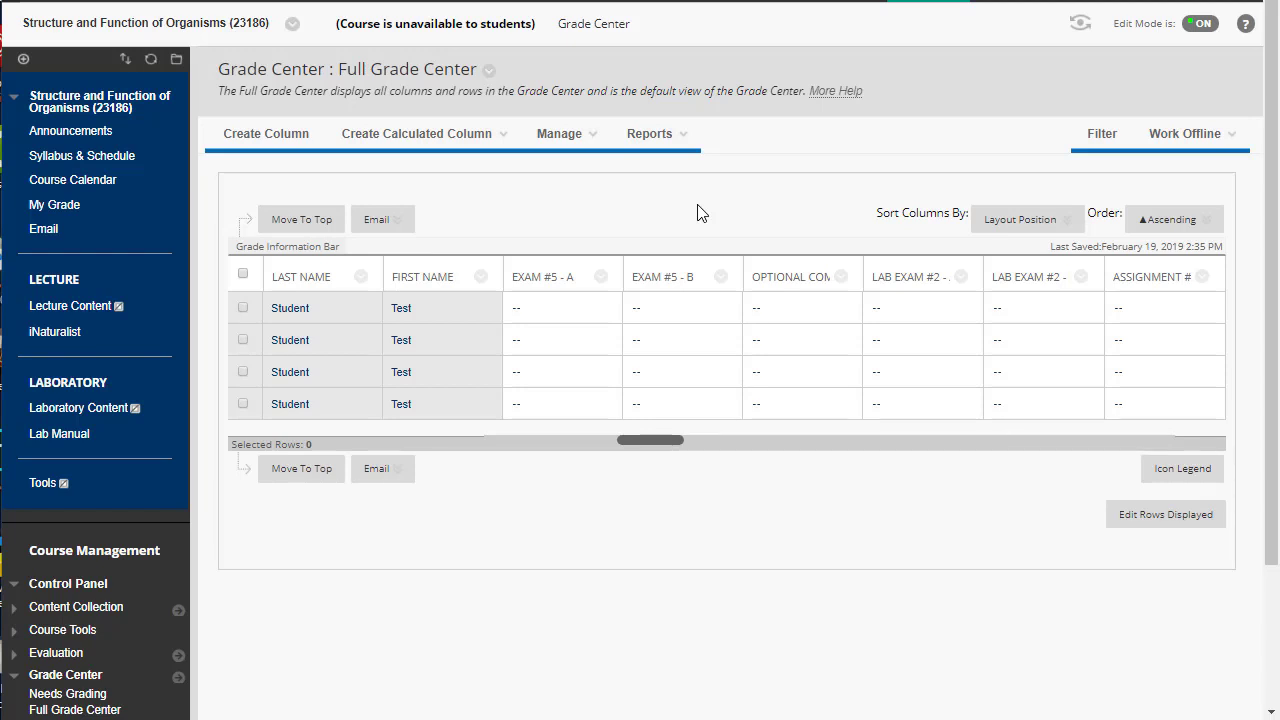
- Hide the % Grade column from students, and make it visible to them again
{"action": "left_click_drag", "start_coordinate": [657, 443], "coordinate": [477, 445]}
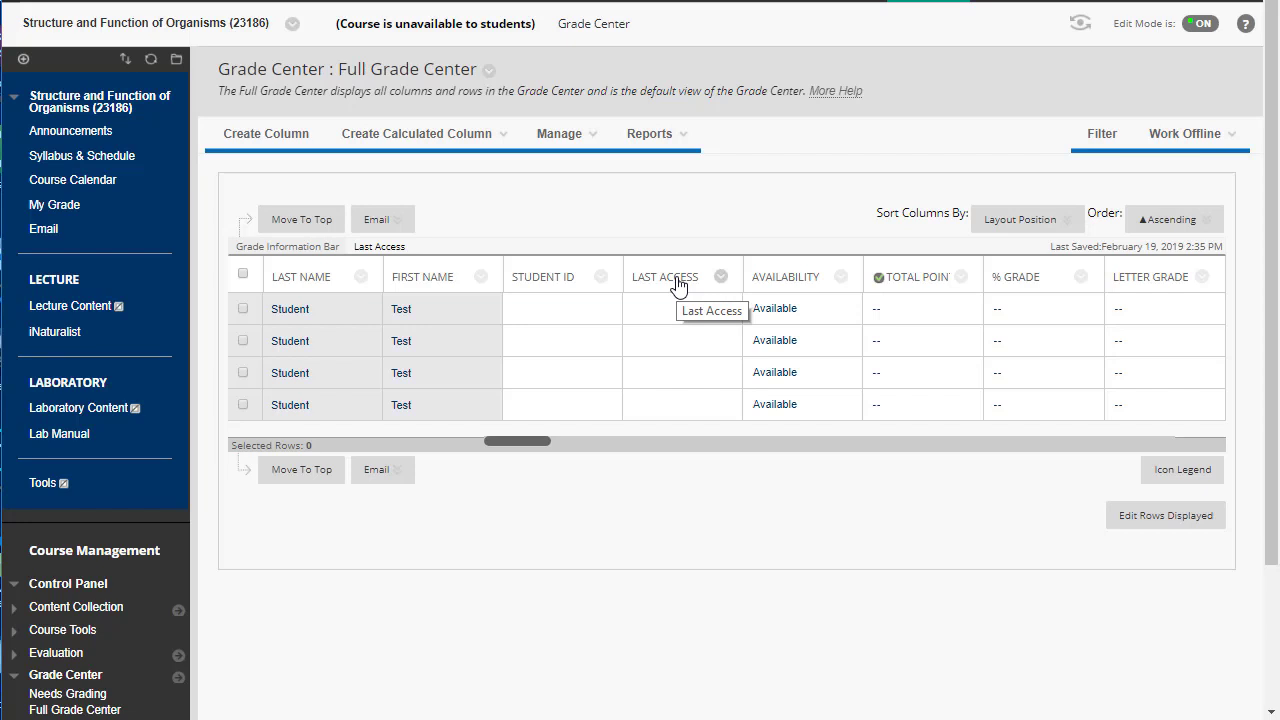
{"action": "left_click", "coordinate": [600, 280]}
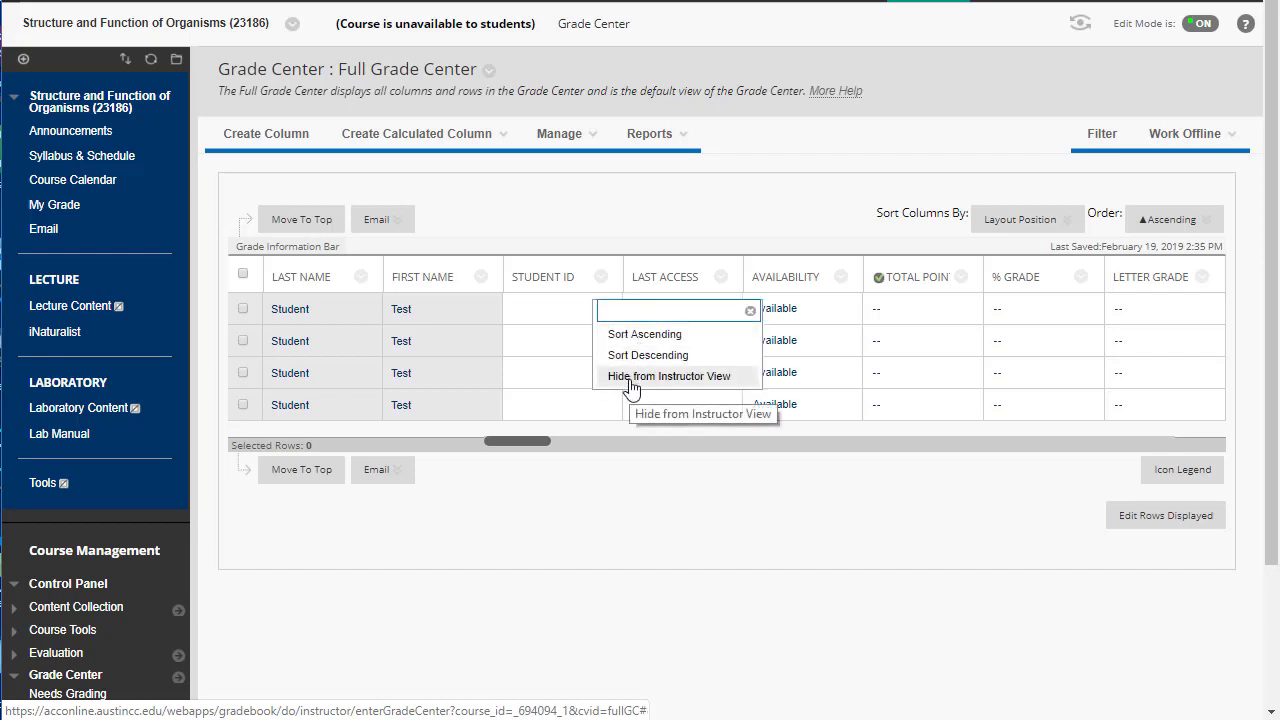
{"action": "left_click", "coordinate": [1081, 277]}
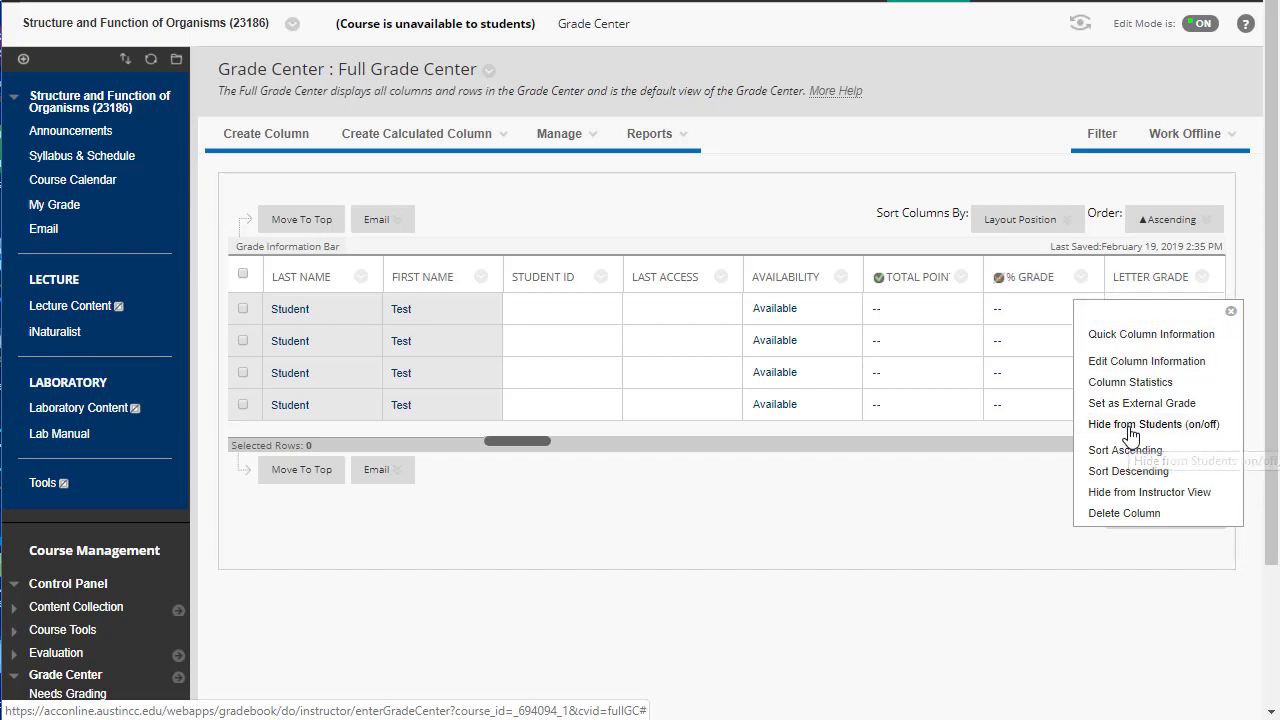
{"action": "left_click", "coordinate": [1130, 432]}
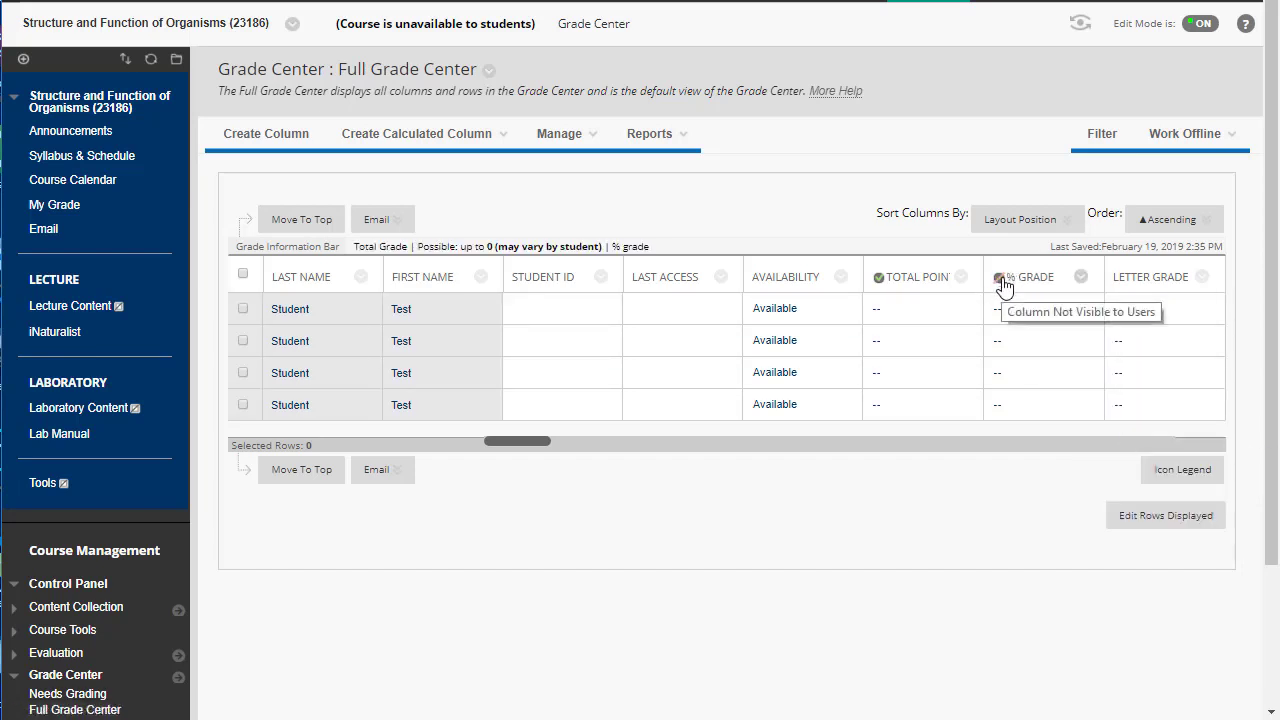
{"action": "left_click", "coordinate": [1081, 278]}
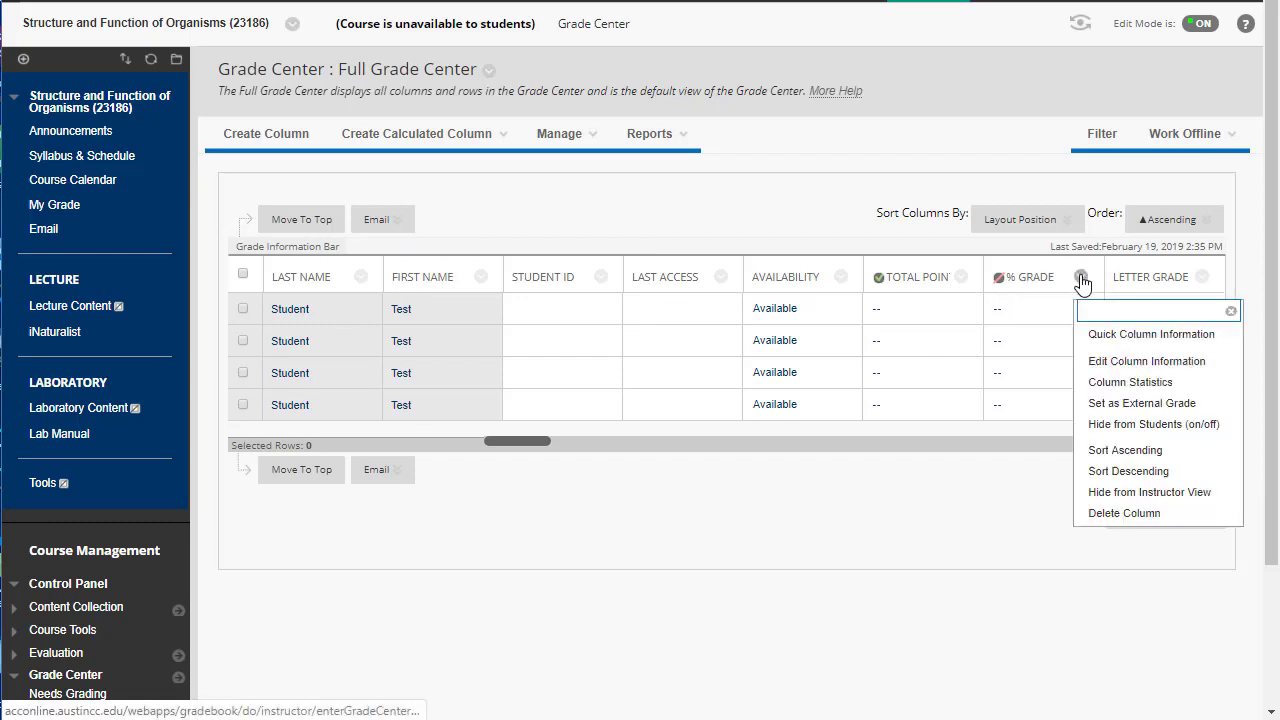
{"action": "left_click", "coordinate": [1116, 428]}
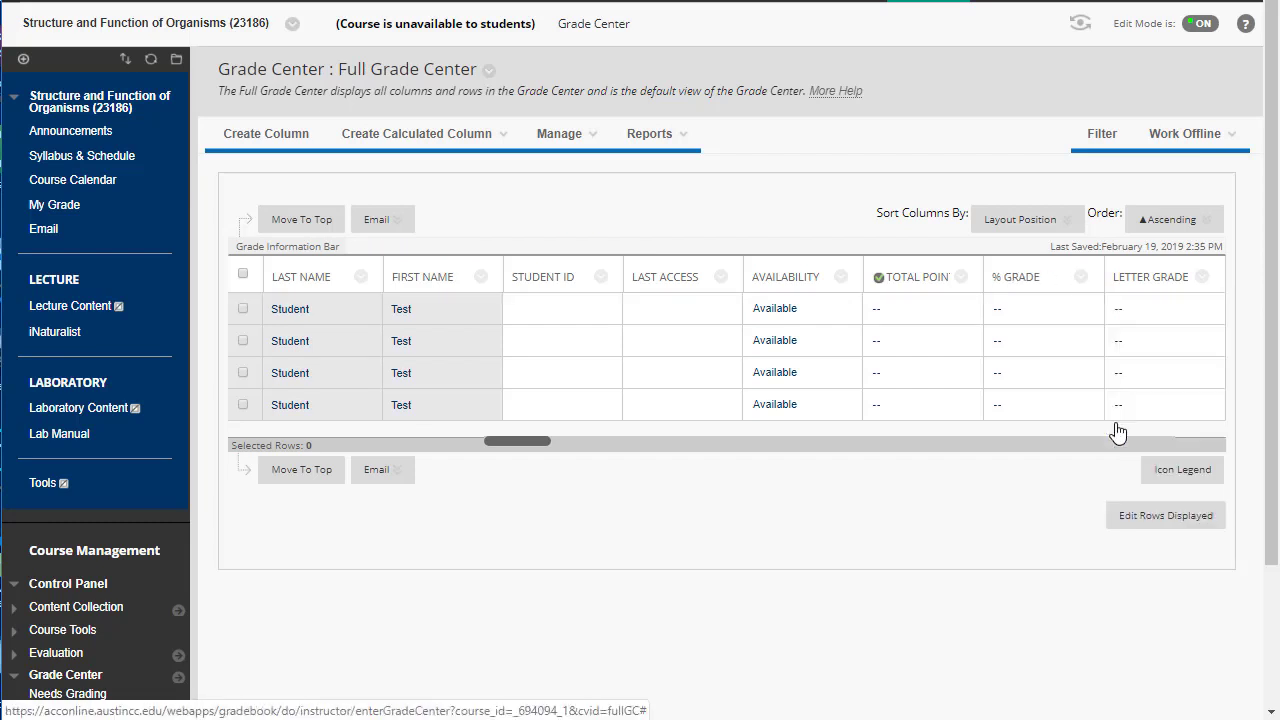
- Hide the Student ID, Last Access and Availability columns from the instructor view
{"action": "left_click", "coordinate": [600, 277]}
{"action": "left_click", "coordinate": [637, 377]}
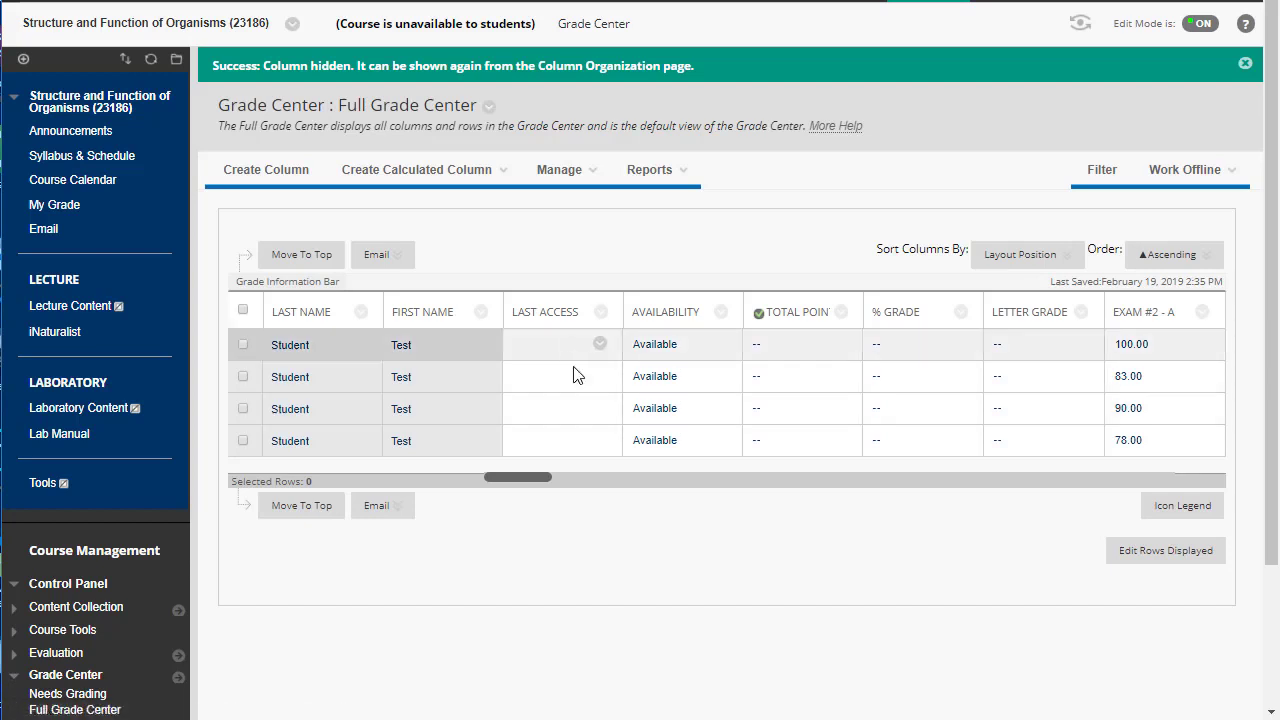
{"action": "left_click", "coordinate": [600, 313]}
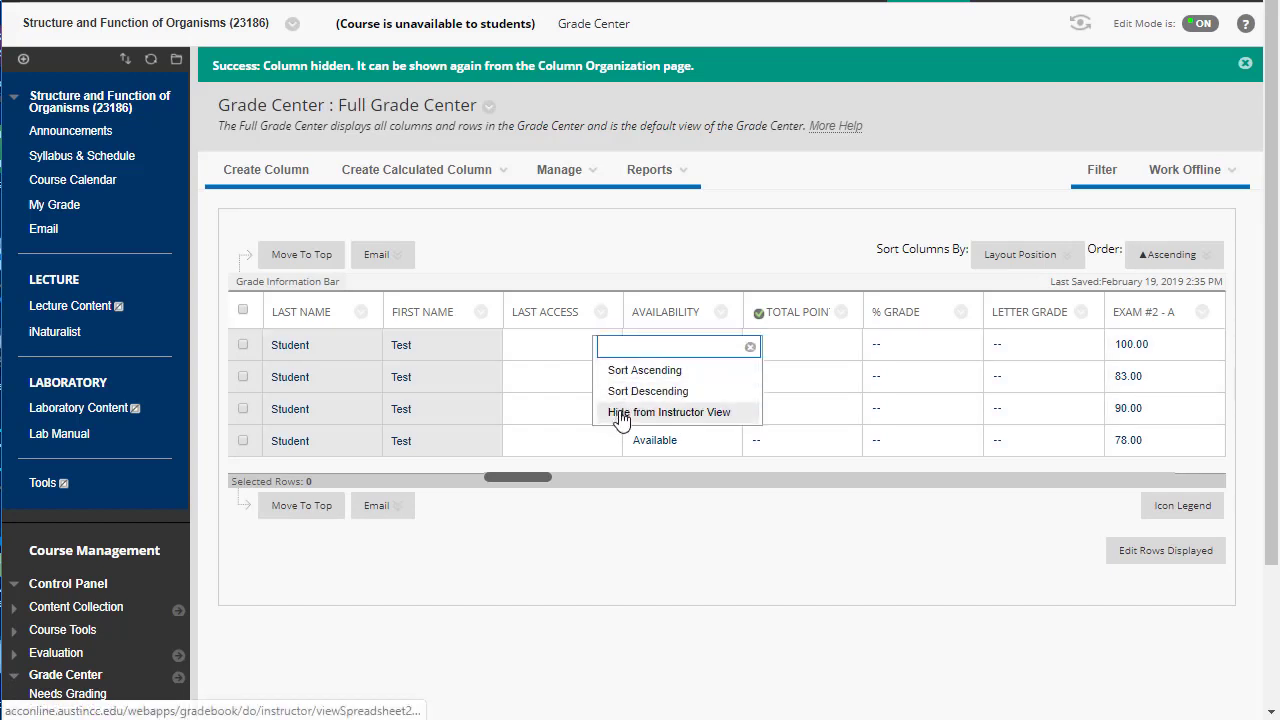
{"action": "left_click", "coordinate": [618, 413]}
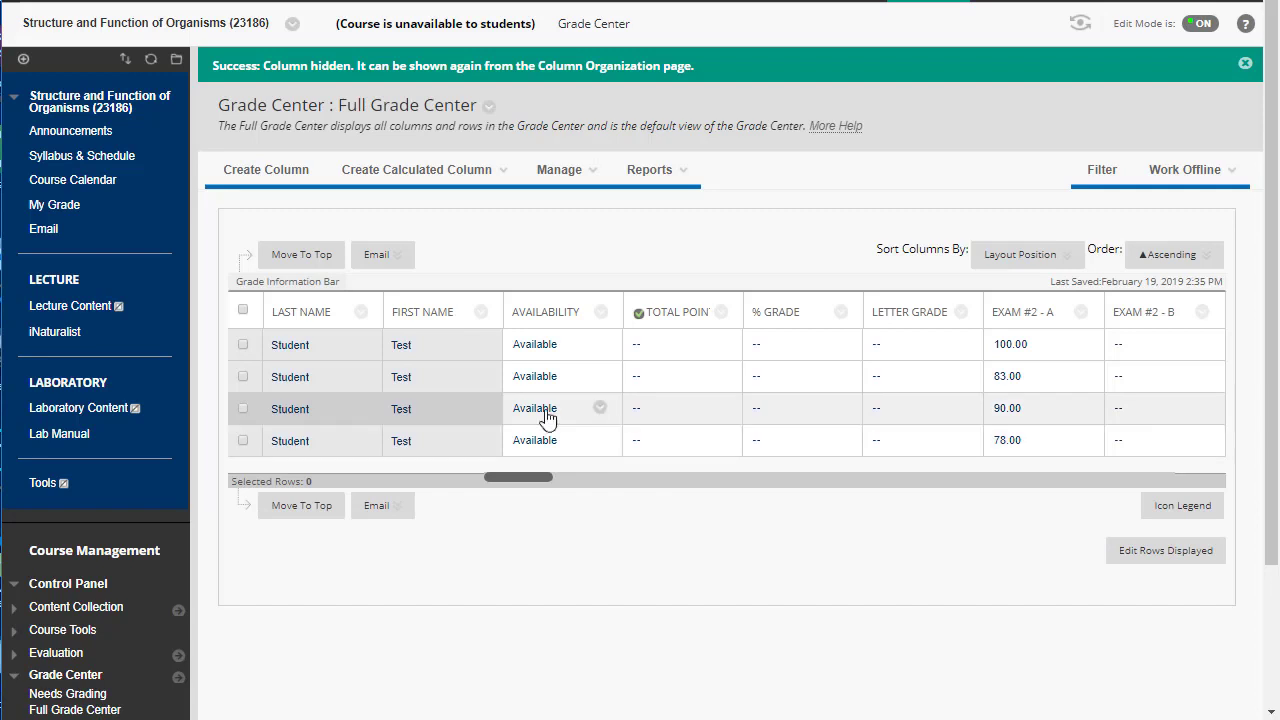
{"action": "left_click", "coordinate": [590, 175]}
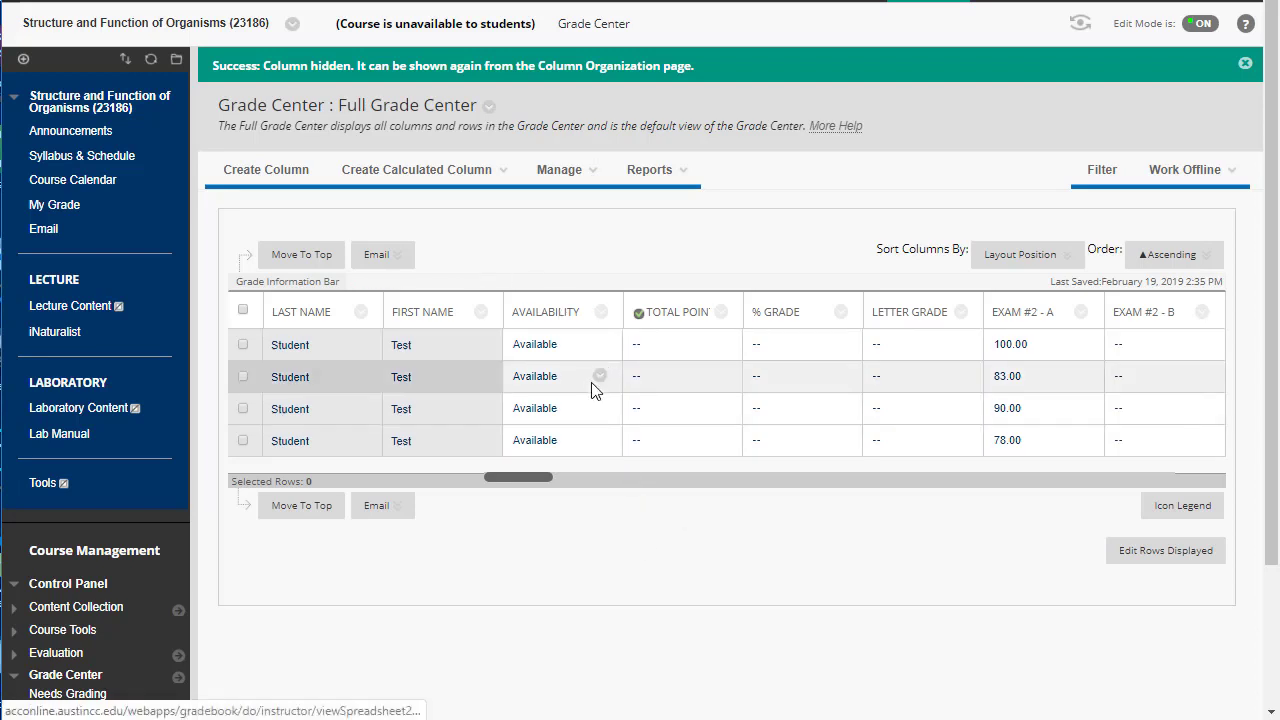
{"action": "left_click", "coordinate": [602, 313]}
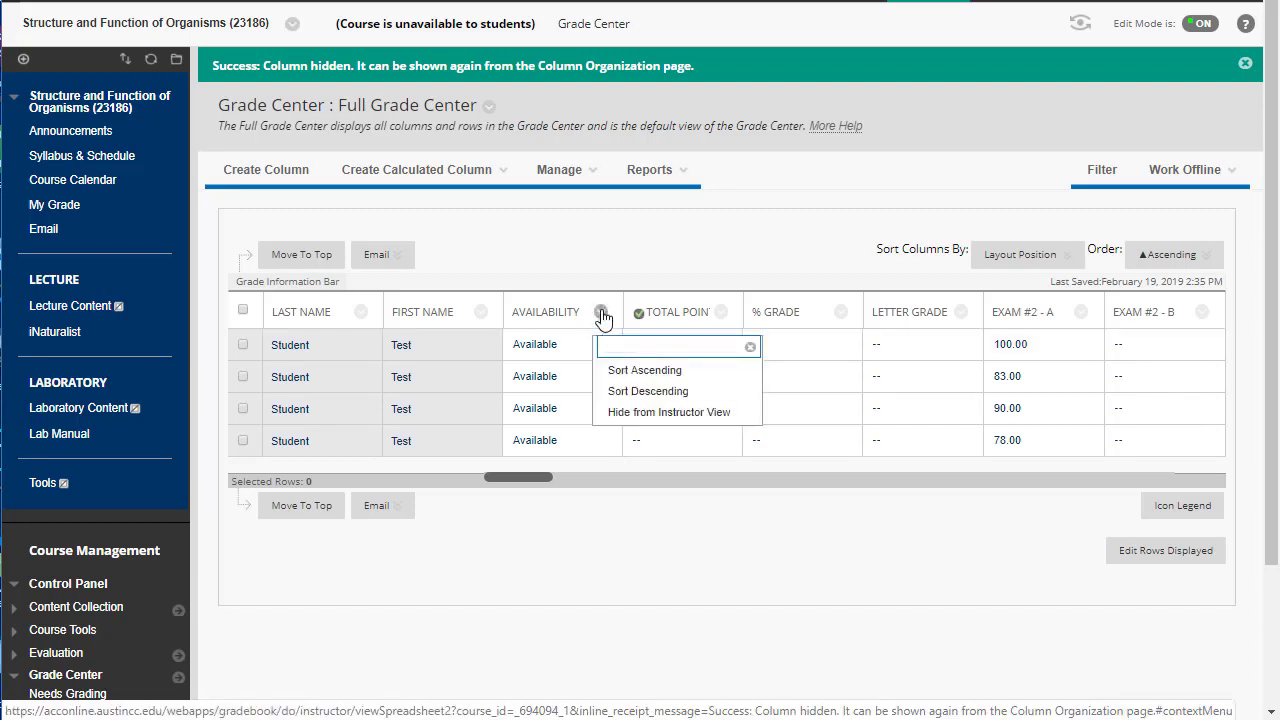
{"action": "left_click", "coordinate": [634, 413]}
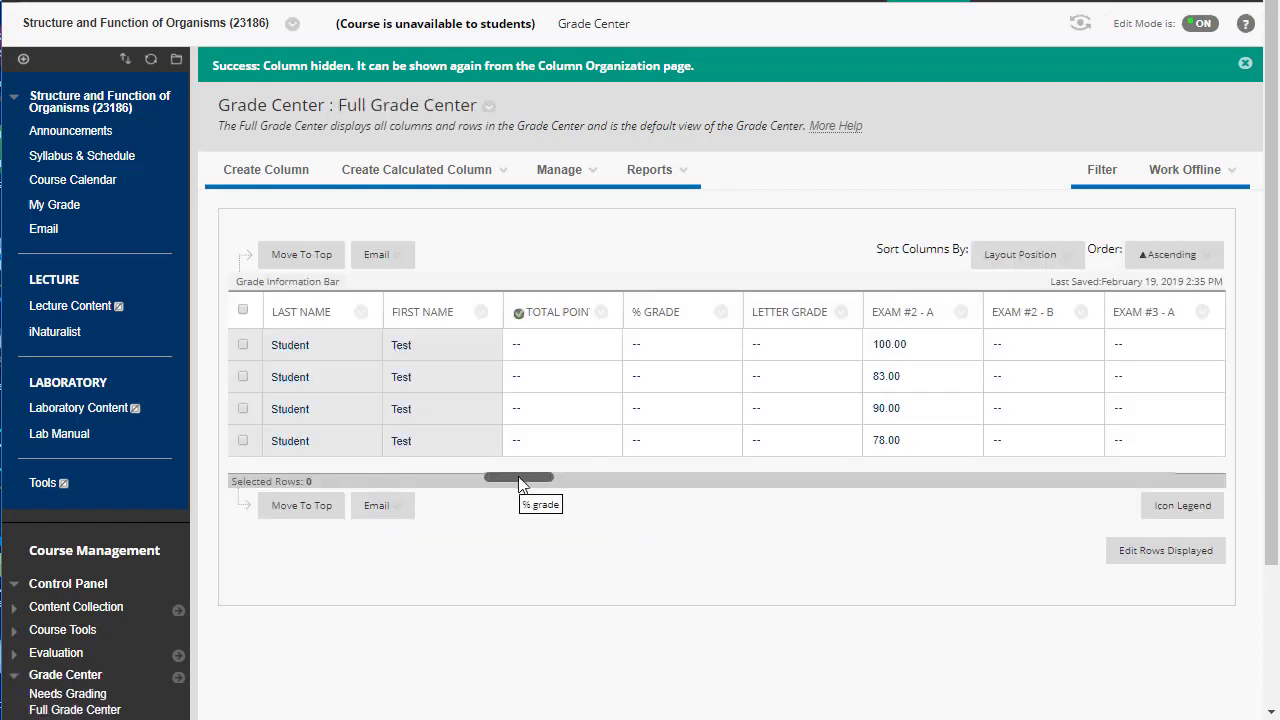
{"action": "left_click_drag", "start_coordinate": [520, 478], "coordinate": [857, 500]}
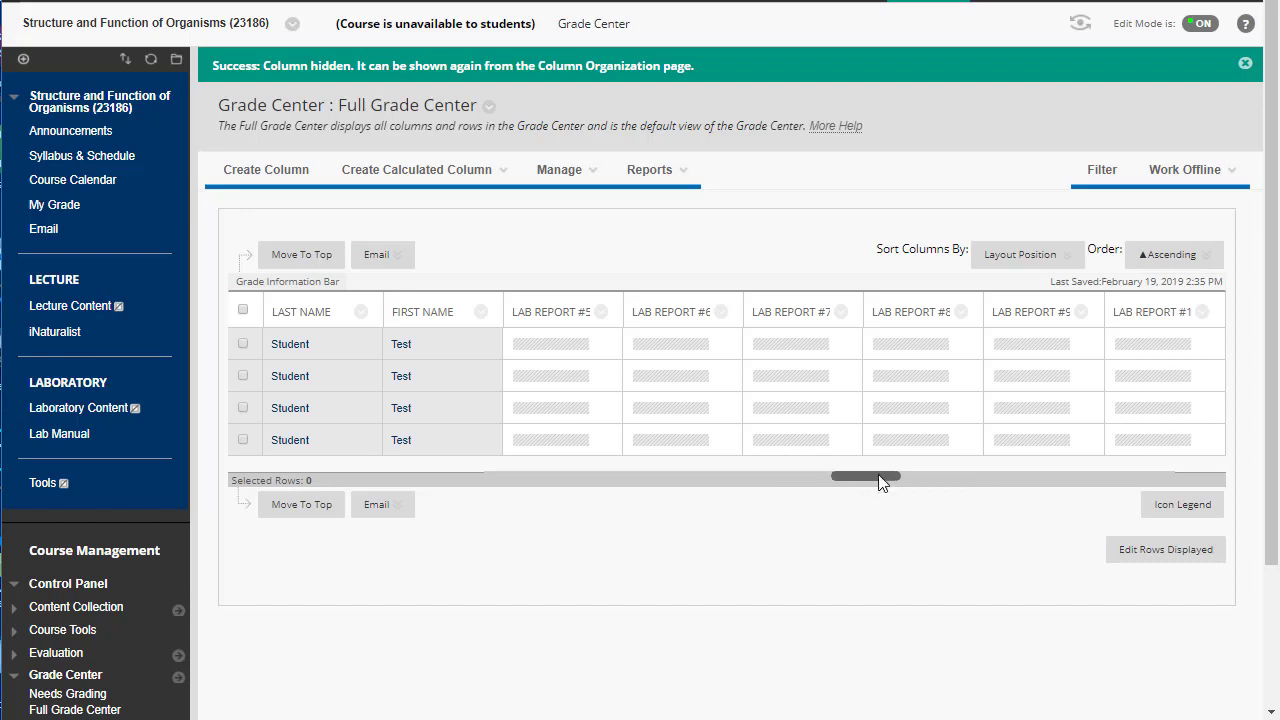
{"action": "left_click_drag", "start_coordinate": [880, 478], "coordinate": [1050, 459]}
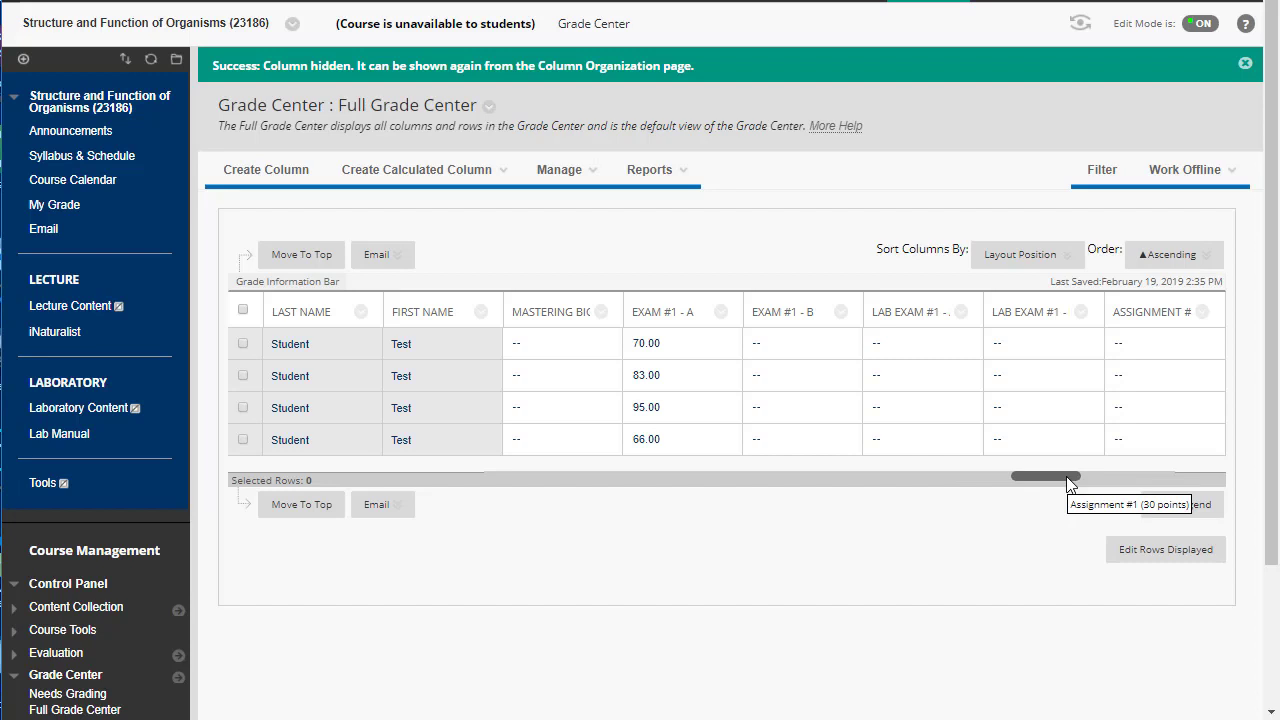
{"action": "left_click_drag", "start_coordinate": [1068, 482], "coordinate": [514, 534]}
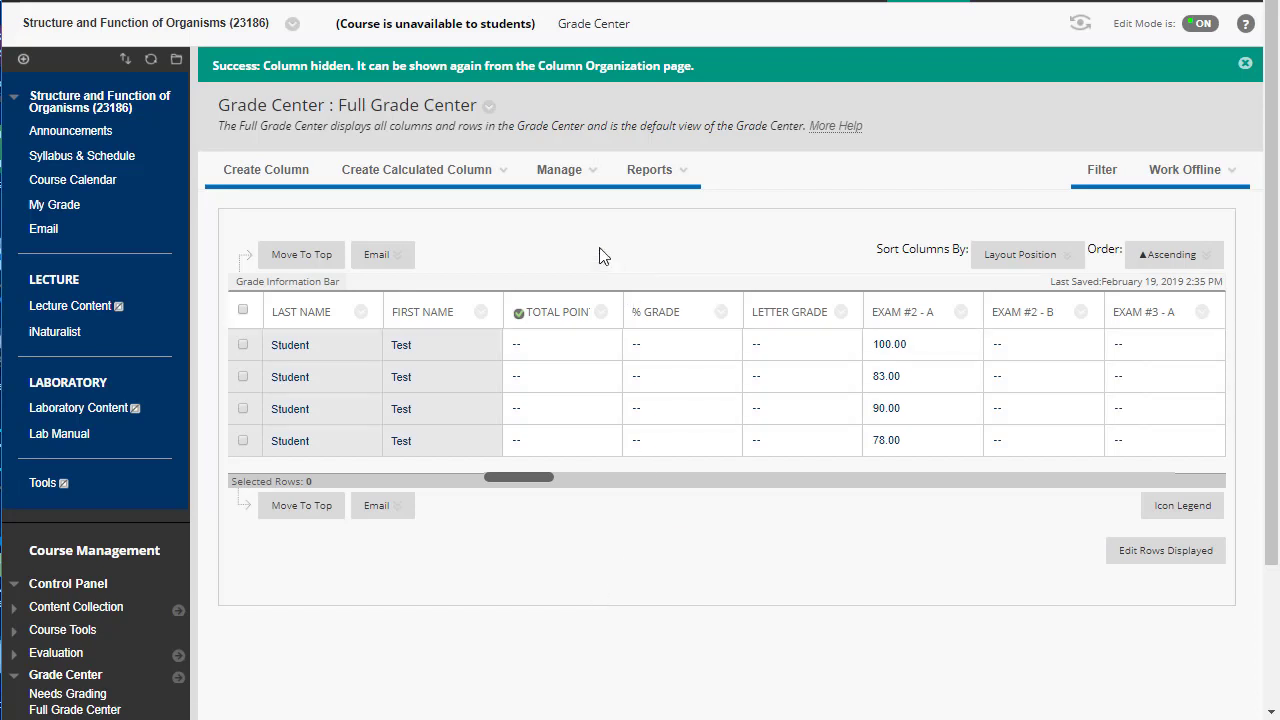
- Create a grading period named Unit 5 without a date range, and return to the Full Grade Center
{"action": "left_click", "coordinate": [583, 182]}
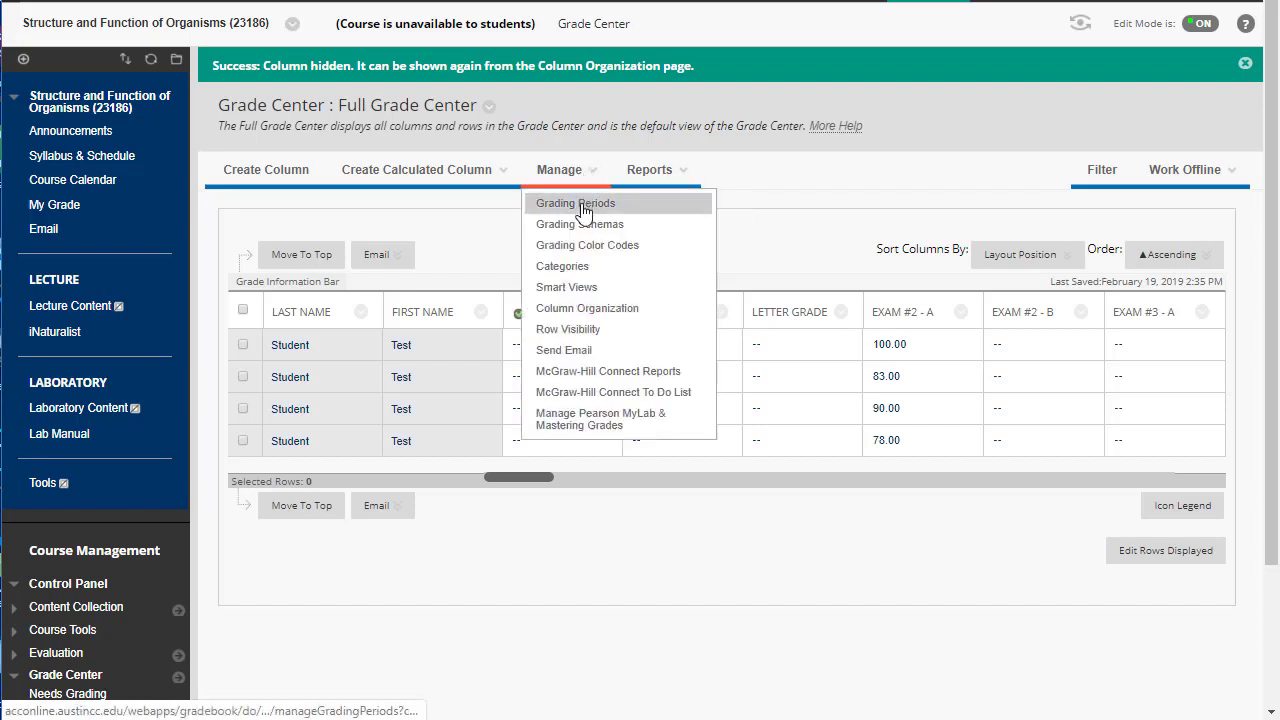
{"action": "left_click", "coordinate": [585, 204]}
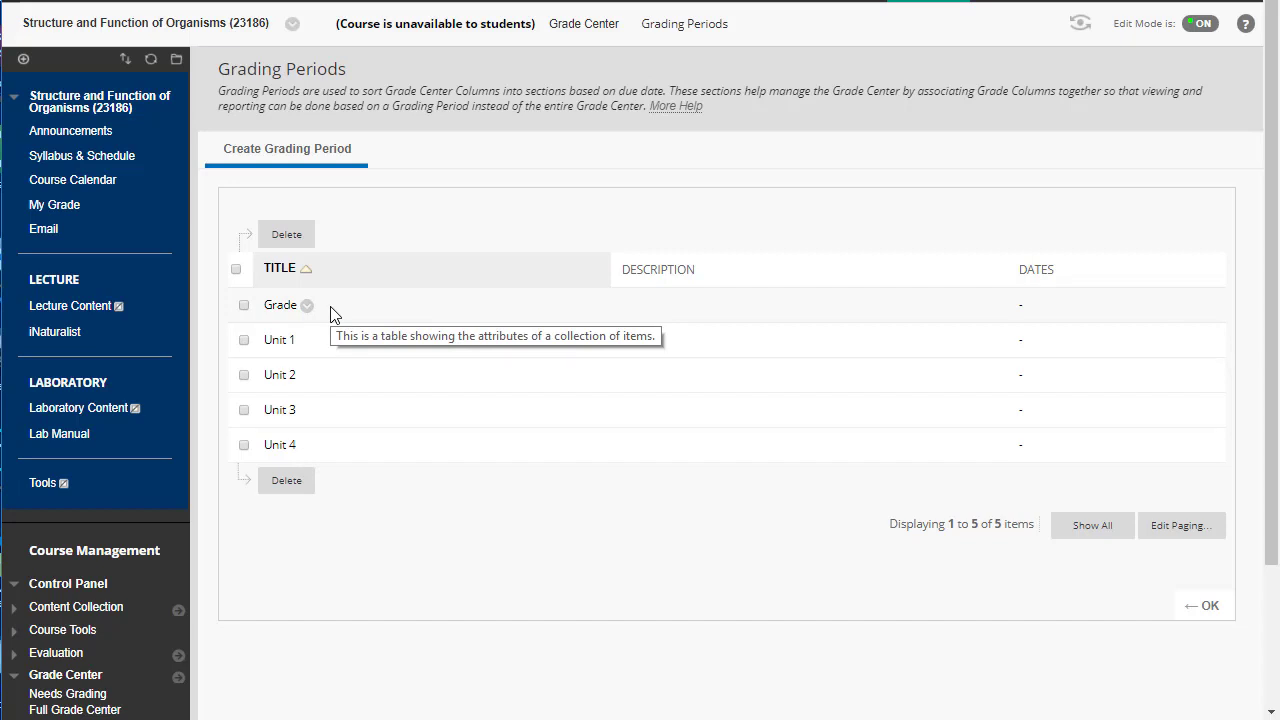
{"action": "left_click", "coordinate": [340, 160]}
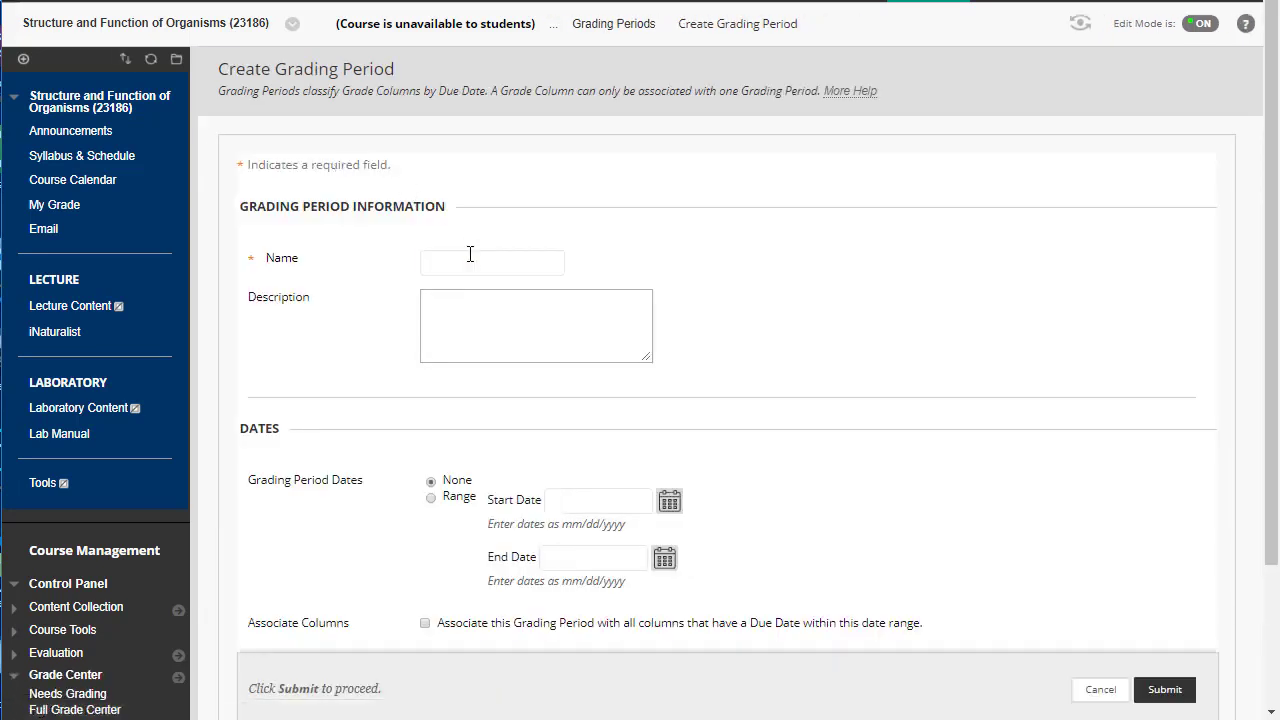
{"action": "type", "text": "Unit"}
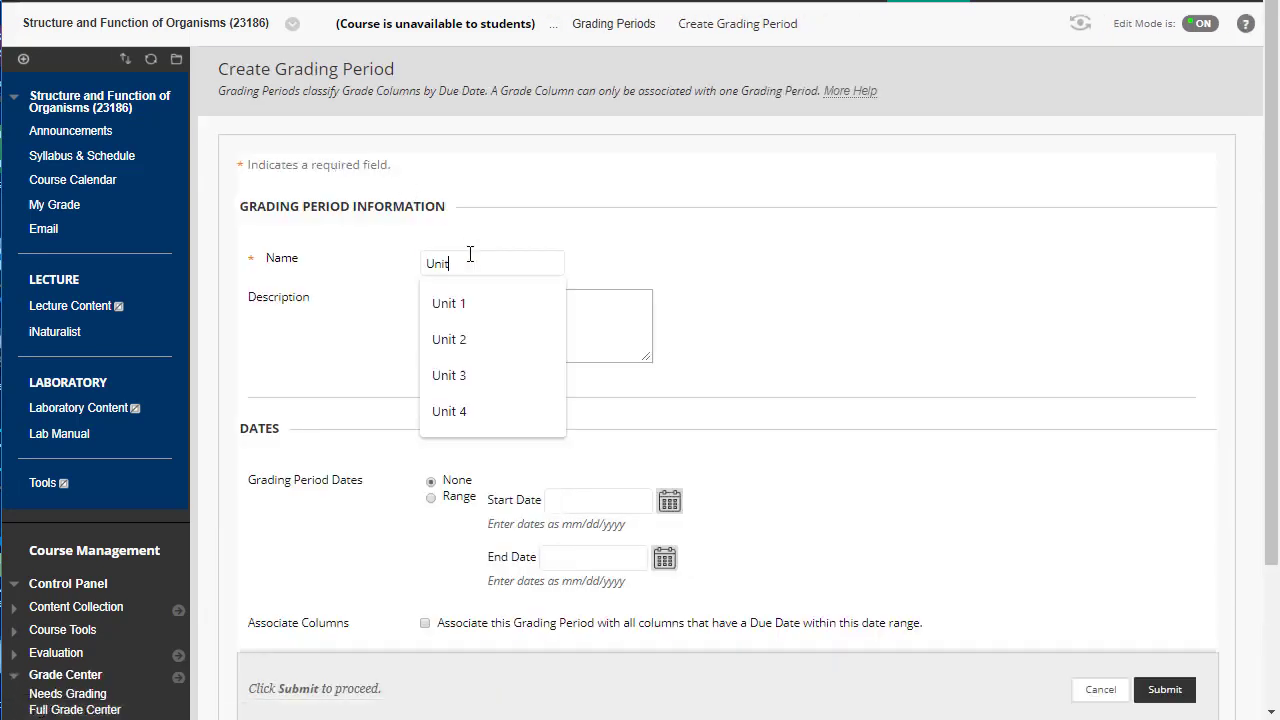
{"action": "type", "text": " 5"}
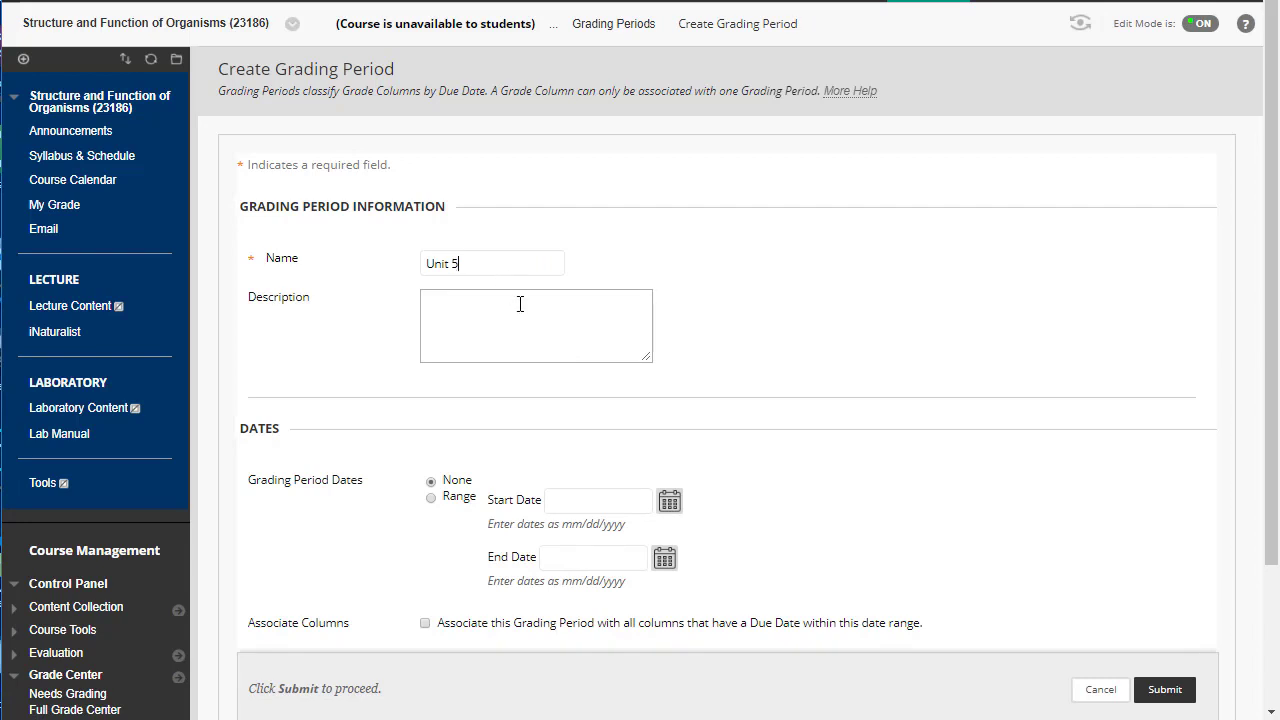
{"action": "scroll", "coordinate": [771, 428], "scroll_direction": "down", "scroll_amount": 1}
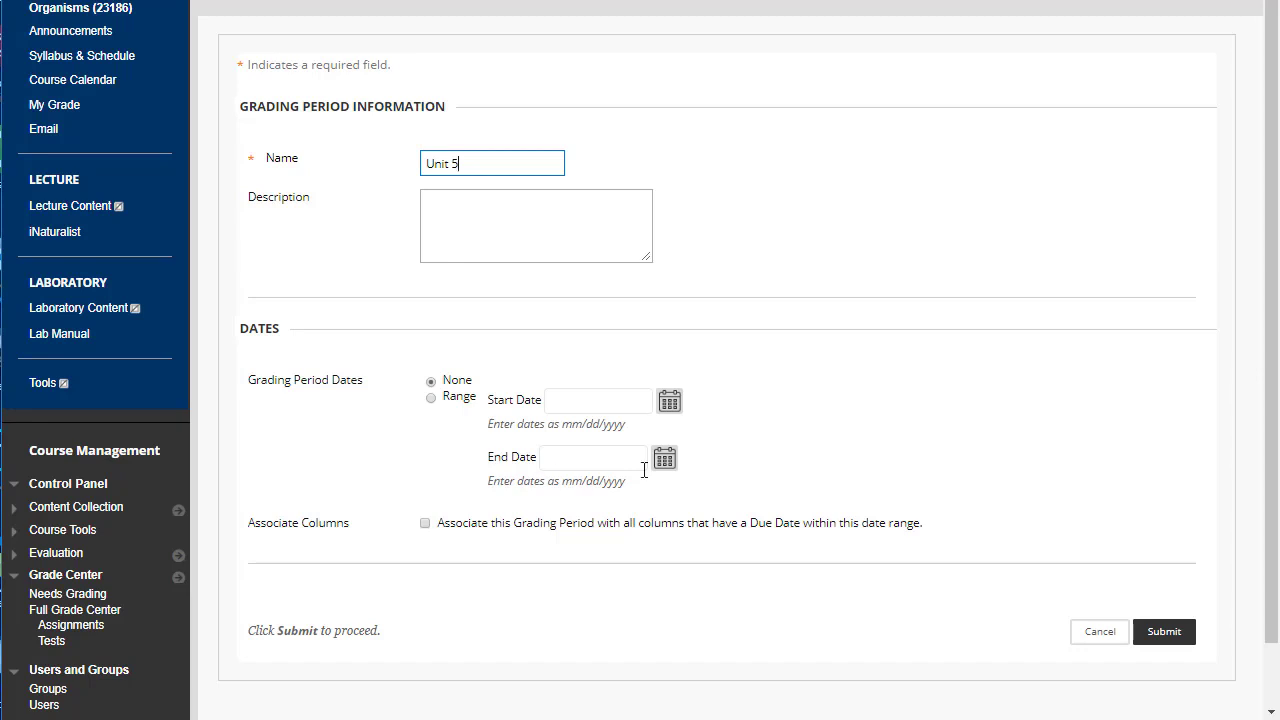
{"action": "left_click", "coordinate": [1168, 632]}
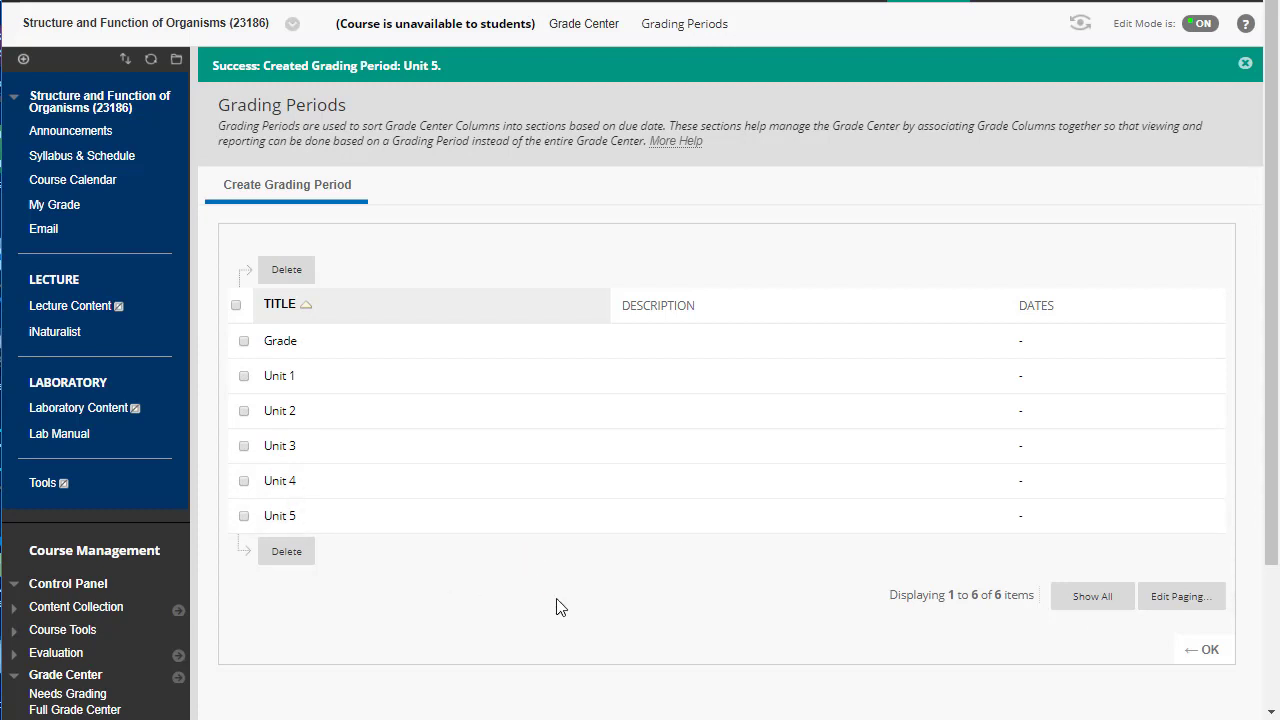
{"action": "left_click", "coordinate": [1196, 649]}
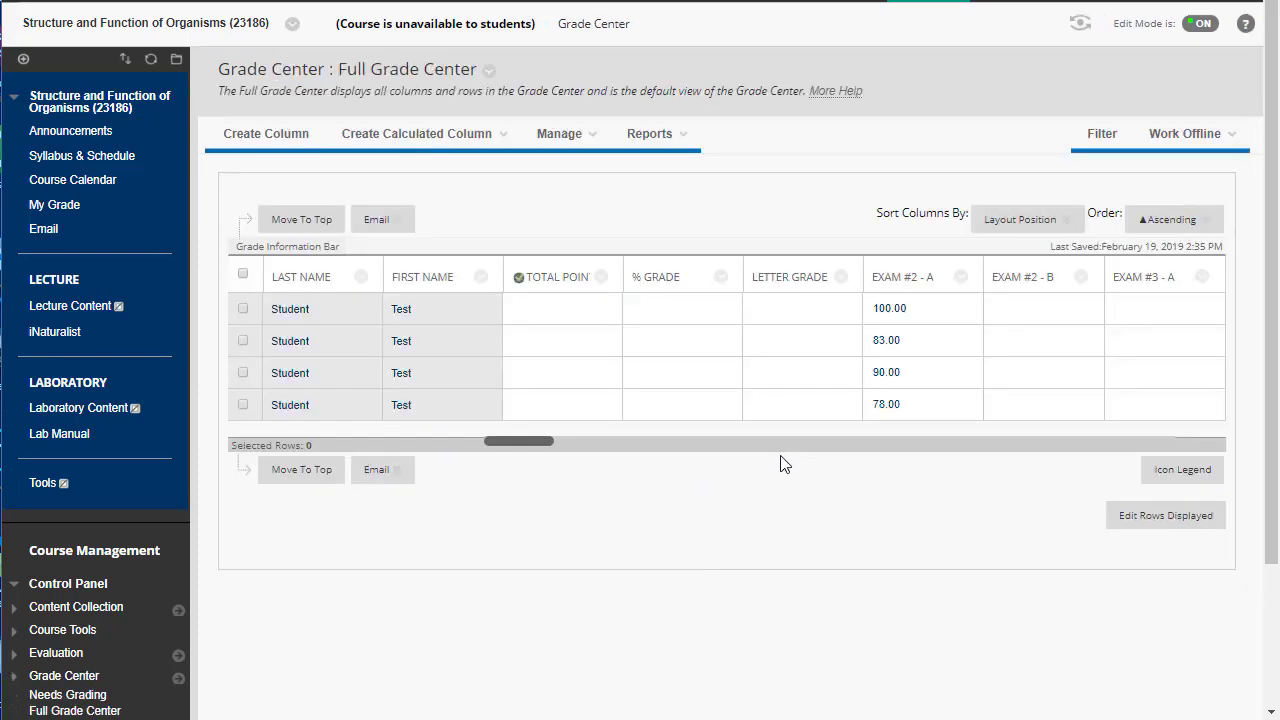
- Open the Column Organization page of the Grade Center
{"action": "left_click", "coordinate": [586, 137]}
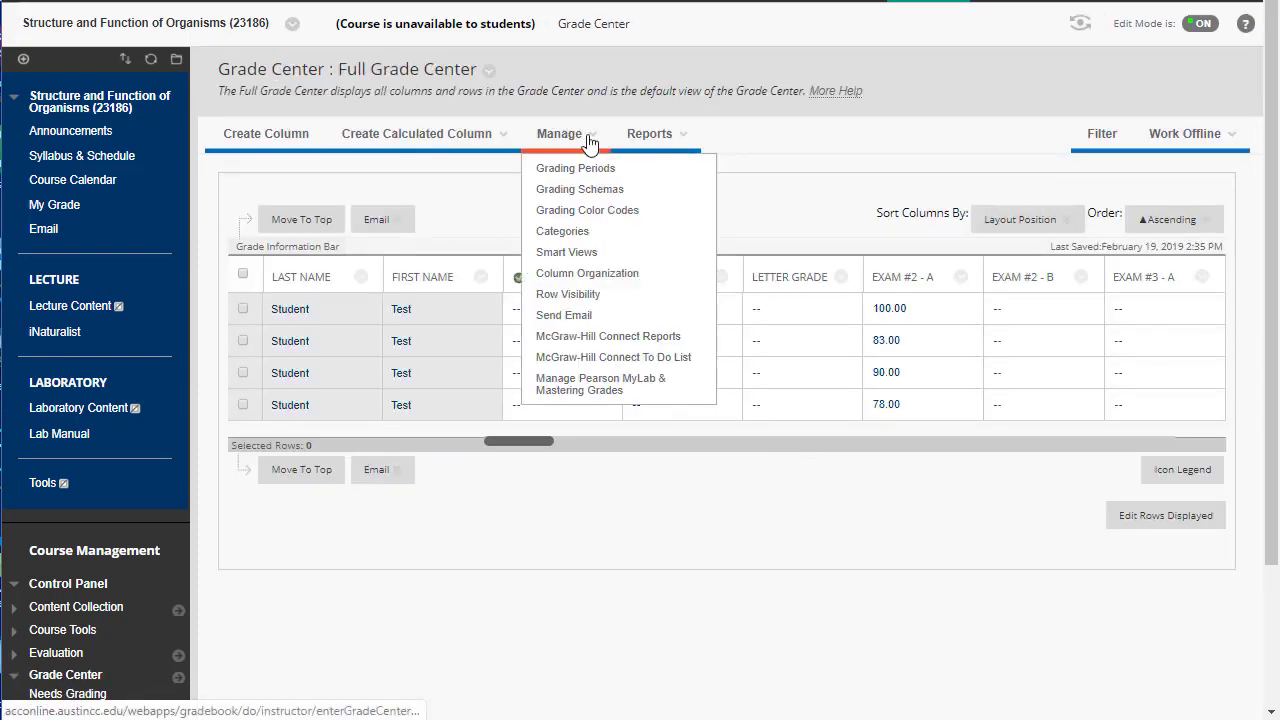
{"action": "left_click", "coordinate": [621, 281]}
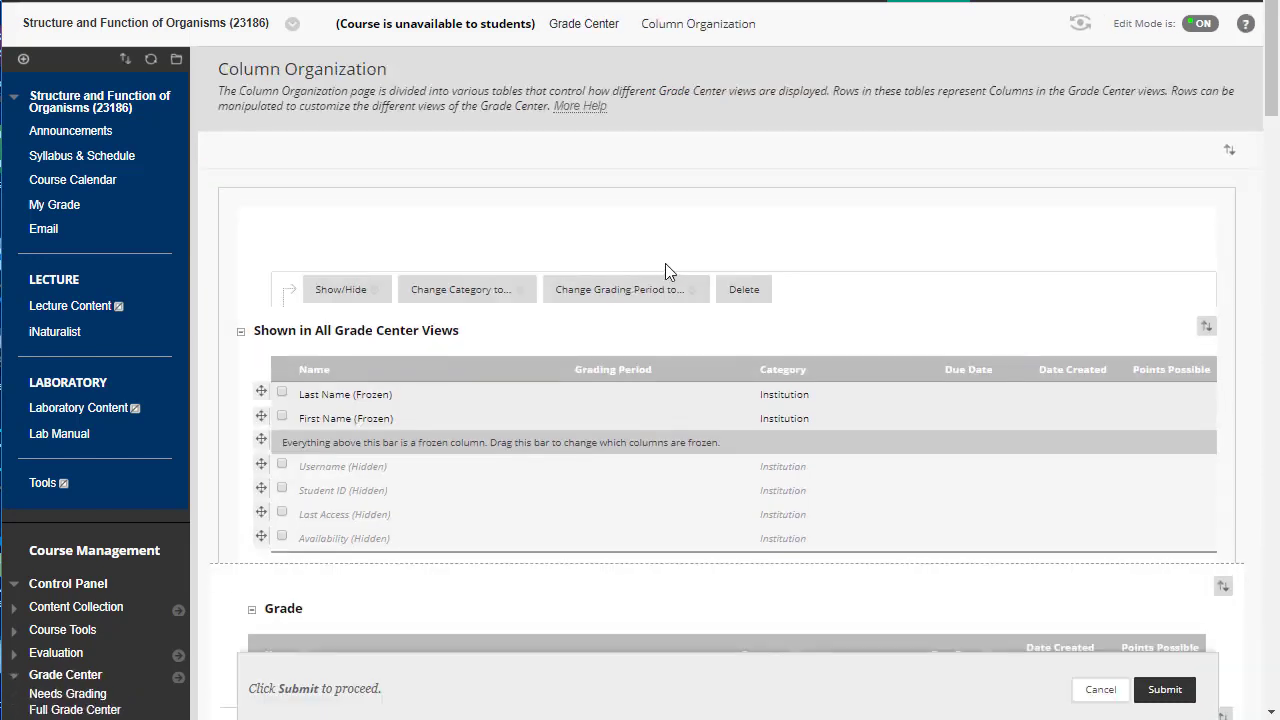
{"action": "scroll", "coordinate": [678, 380], "scroll_direction": "down", "scroll_amount": 1}
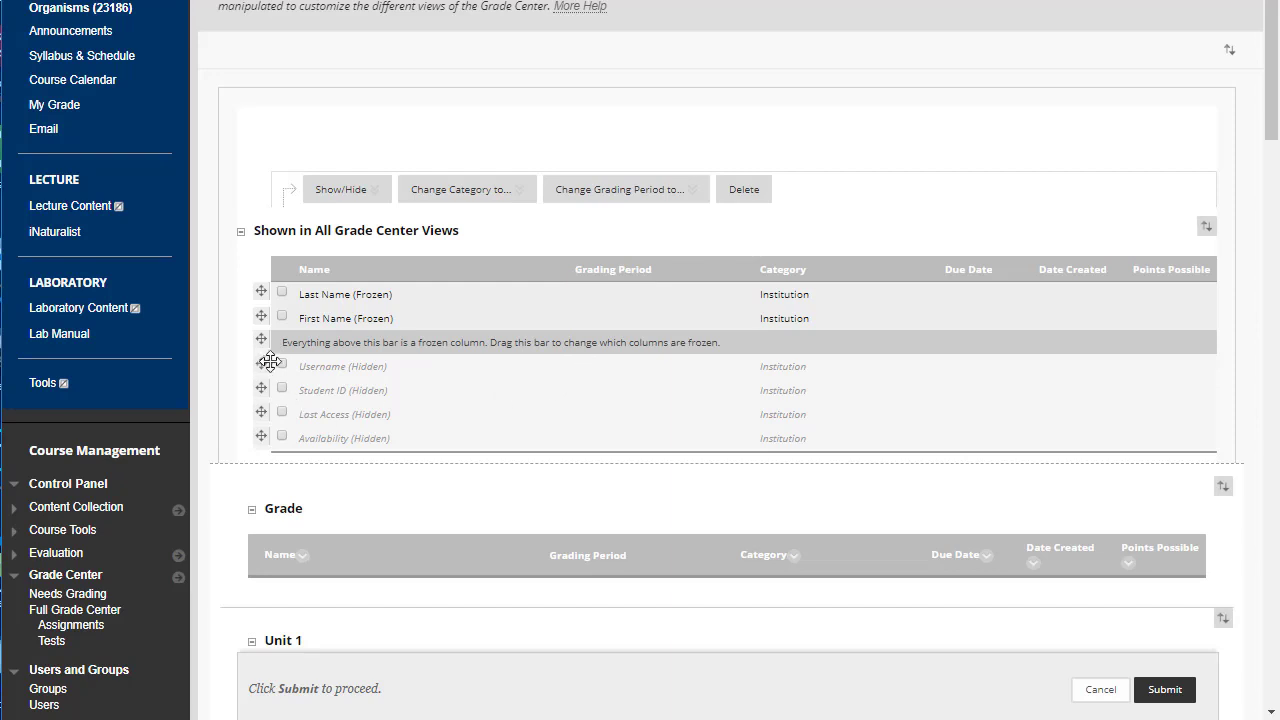
{"action": "left_click", "coordinate": [282, 390]}
{"action": "left_click", "coordinate": [282, 414]}
{"action": "left_click", "coordinate": [282, 436]}
{"action": "left_click", "coordinate": [370, 192]}
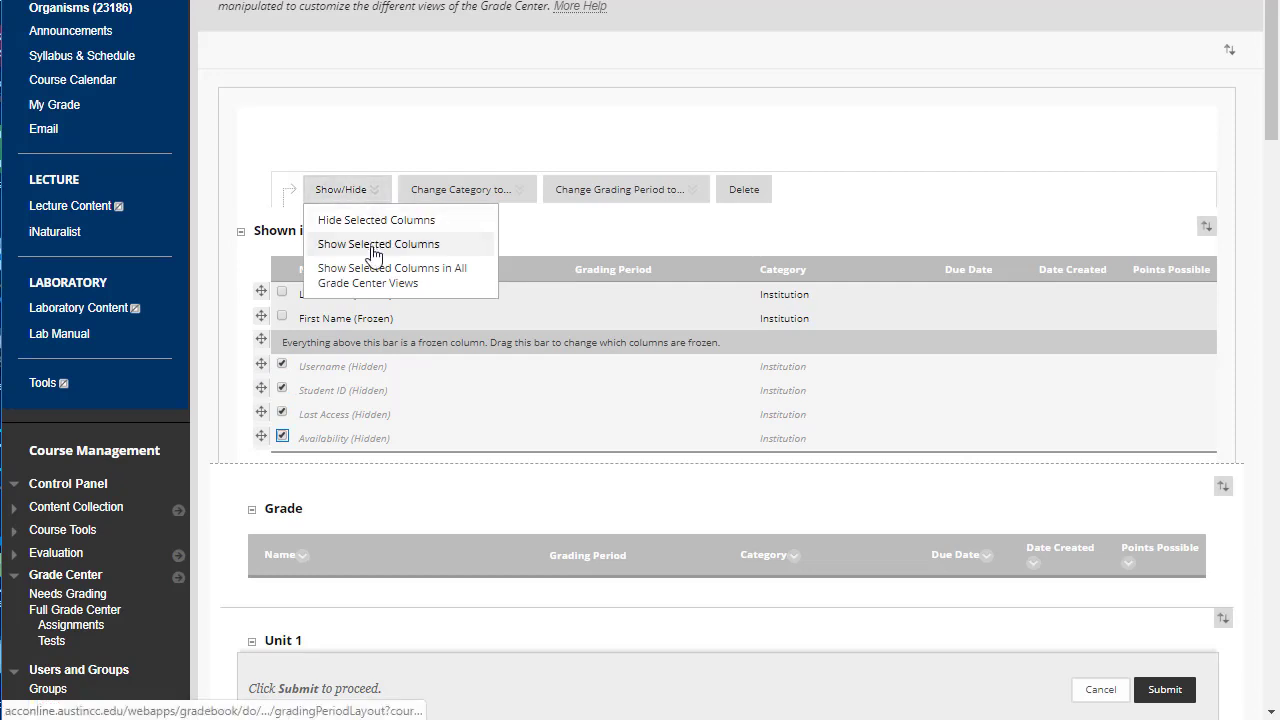
{"action": "left_click", "coordinate": [282, 365]}
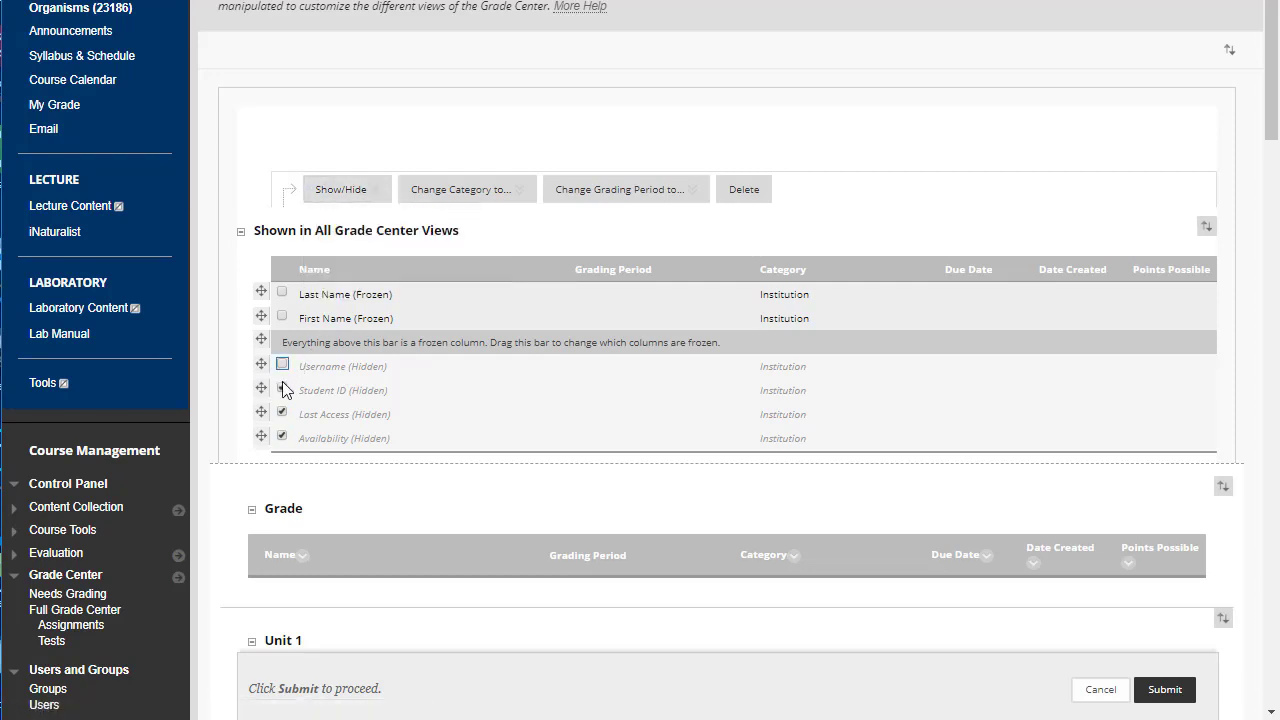
{"action": "left_click", "coordinate": [282, 388]}
{"action": "left_click", "coordinate": [282, 414]}
{"action": "left_click", "coordinate": [282, 436]}
- Examine the grading period sections and the list of columns that are not in a grading period
{"action": "scroll", "coordinate": [460, 410], "scroll_direction": "down", "scroll_amount": 3}
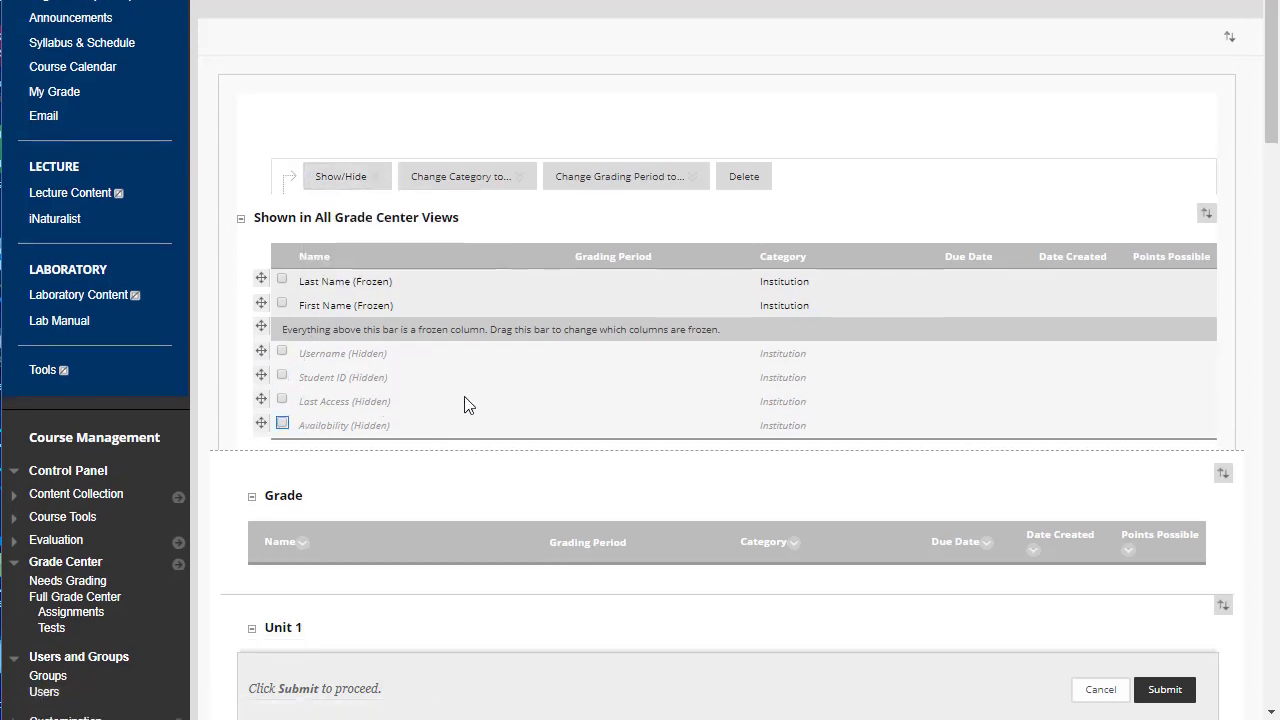
{"action": "scroll", "coordinate": [474, 332], "scroll_direction": "down", "scroll_amount": 2}
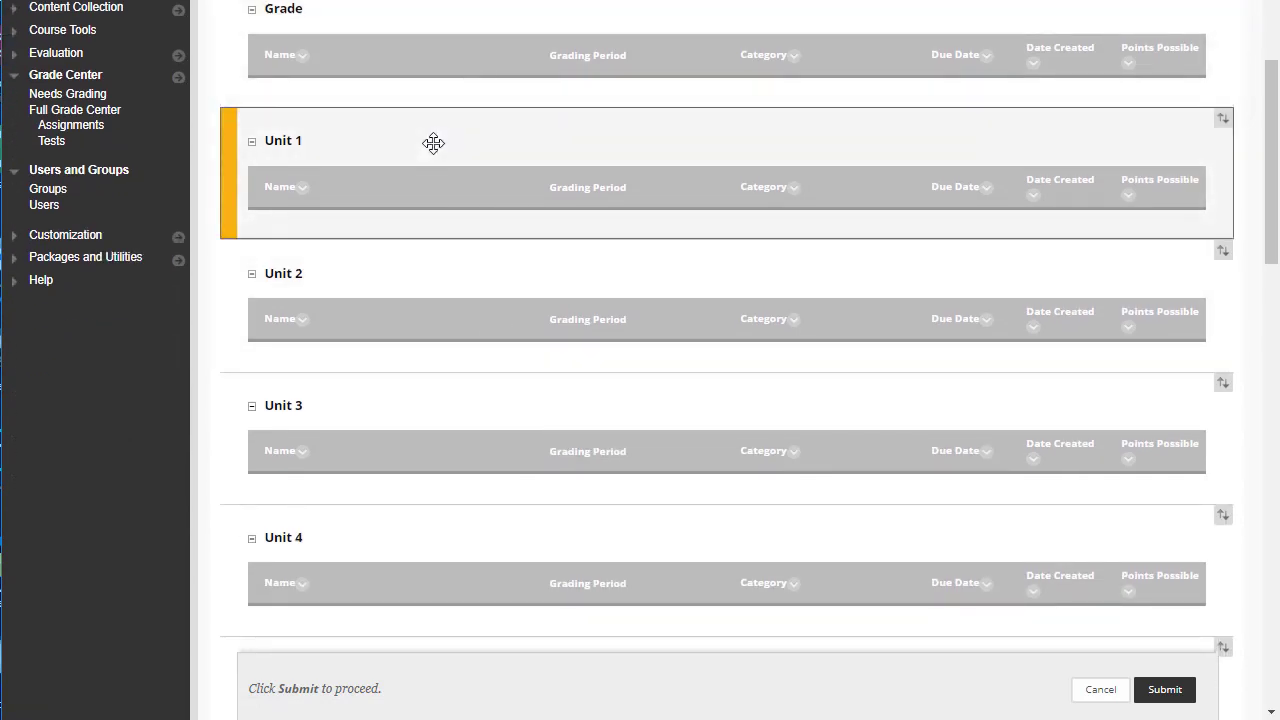
{"action": "scroll", "coordinate": [446, 314], "scroll_direction": "down", "scroll_amount": 2}
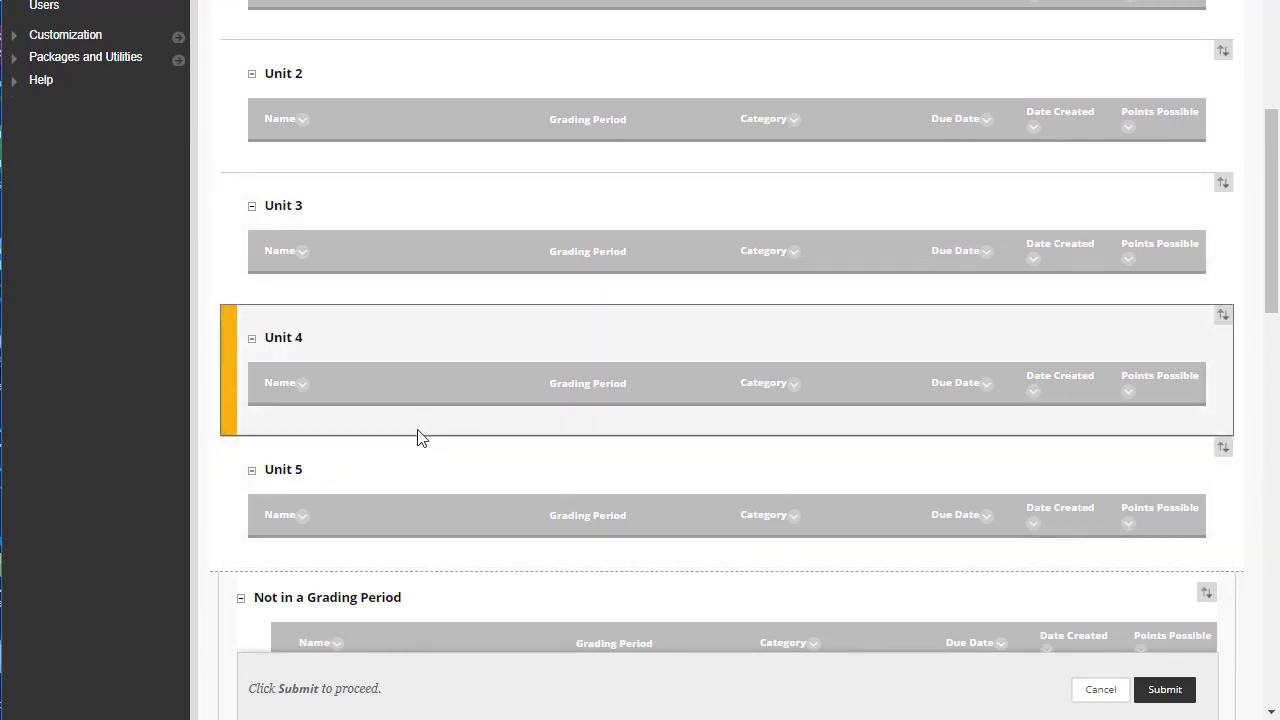
{"action": "scroll", "coordinate": [461, 412], "scroll_direction": "down", "scroll_amount": 6}
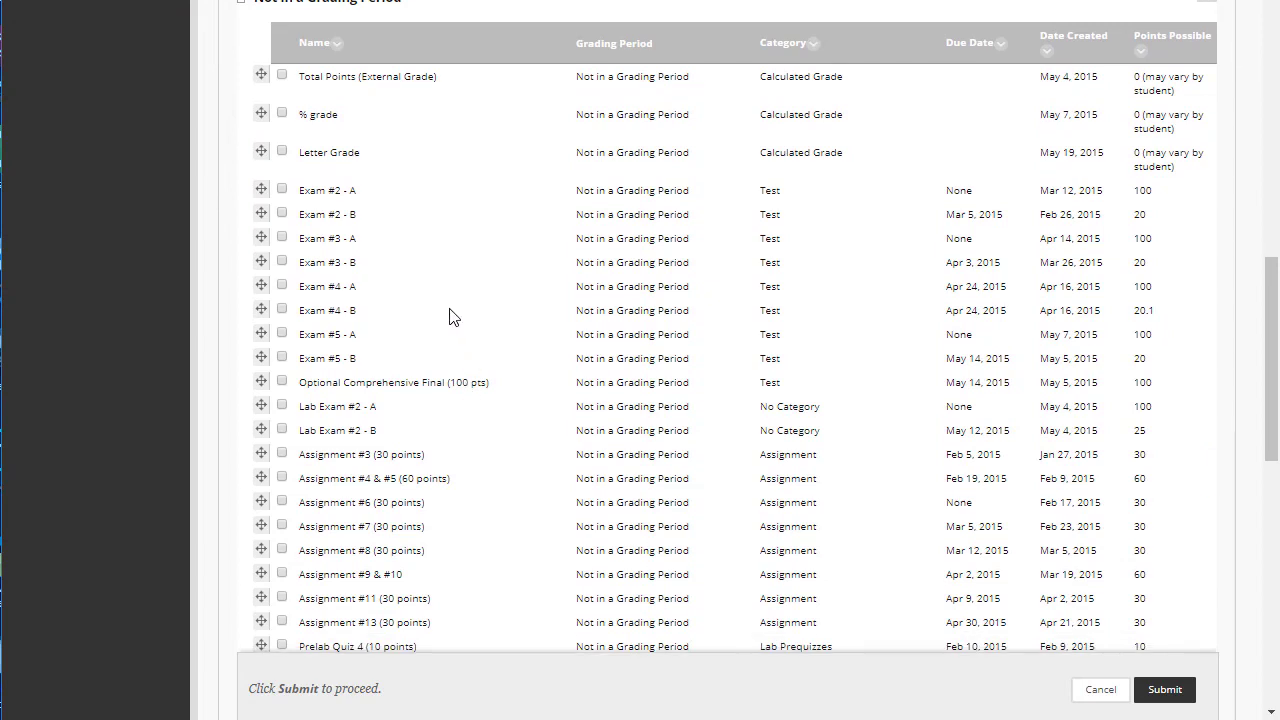
{"action": "scroll", "coordinate": [461, 265], "scroll_direction": "down", "scroll_amount": 1}
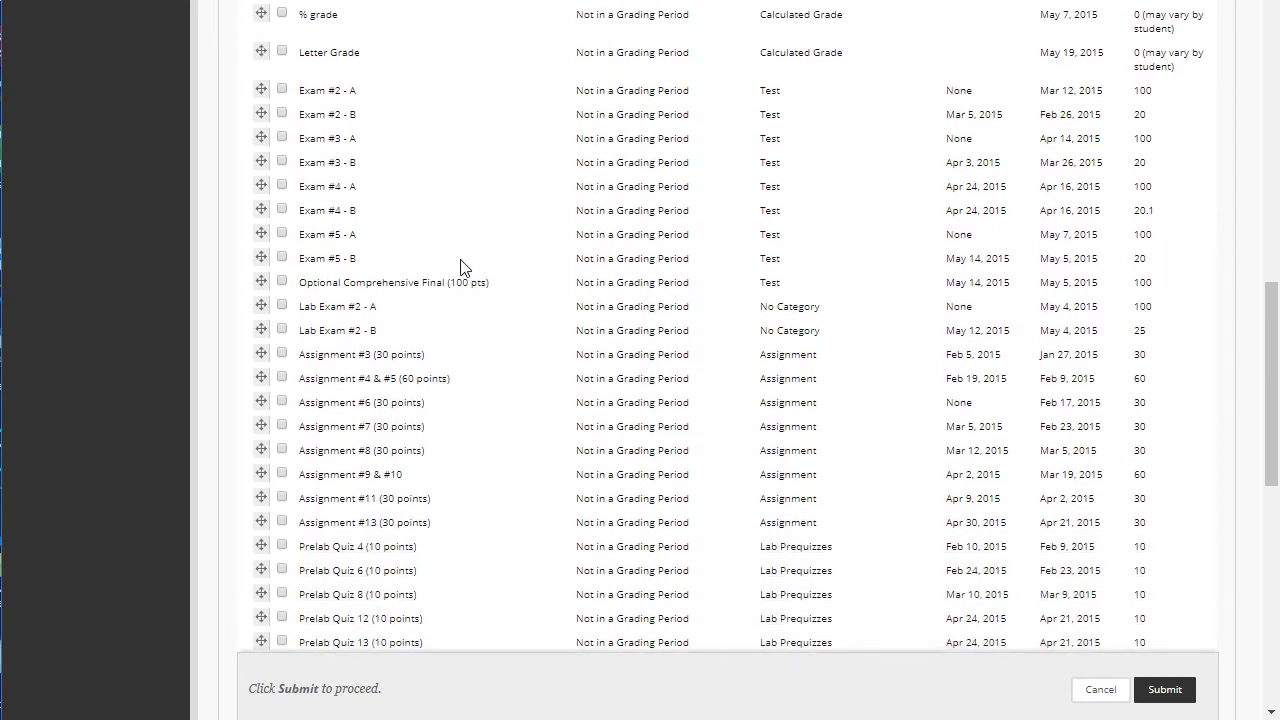
{"action": "scroll", "coordinate": [457, 261], "scroll_direction": "down", "scroll_amount": 1}
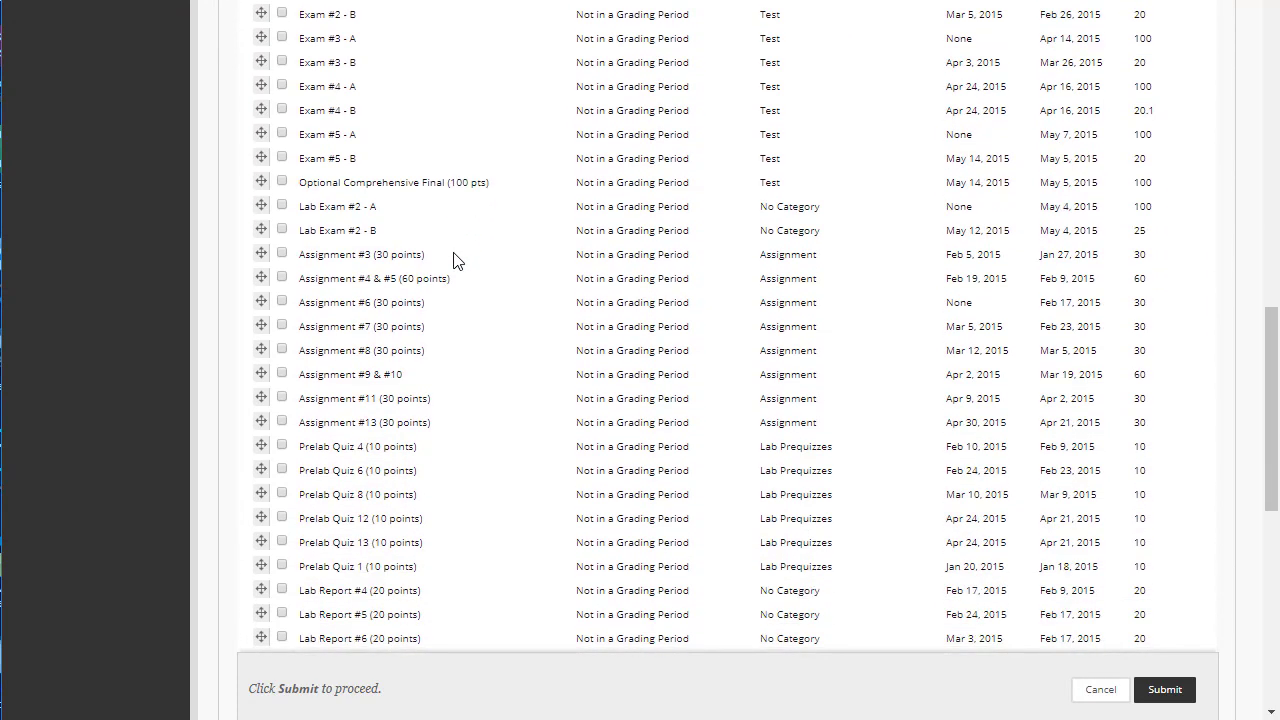
{"action": "scroll", "coordinate": [454, 259], "scroll_direction": "up", "scroll_amount": 1}
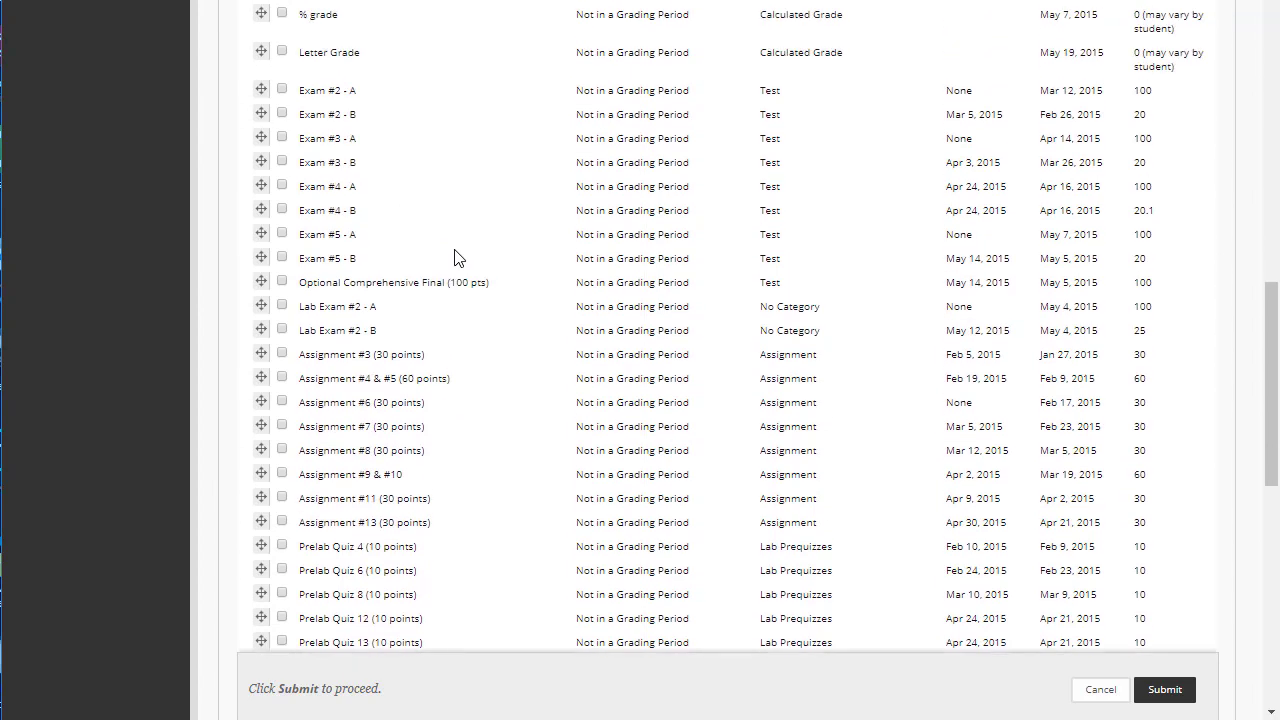
- Select the Exam #2 - A, Exam #2 - B, Lab Exam #2 - A and Lab Exam #2 - B columns
{"action": "scroll", "coordinate": [454, 259], "scroll_direction": "down", "scroll_amount": 1}
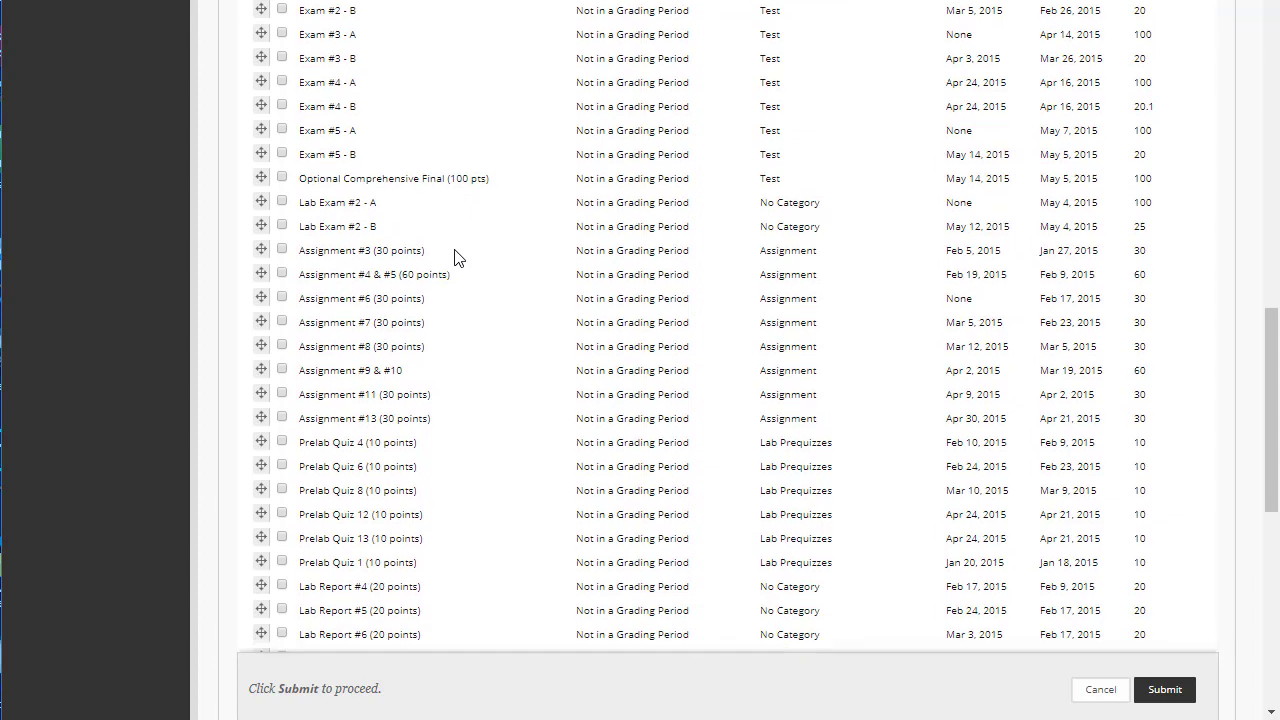
{"action": "scroll", "coordinate": [454, 259], "scroll_direction": "down", "scroll_amount": 1}
{"action": "scroll", "coordinate": [454, 259], "scroll_direction": "down", "scroll_amount": 2}
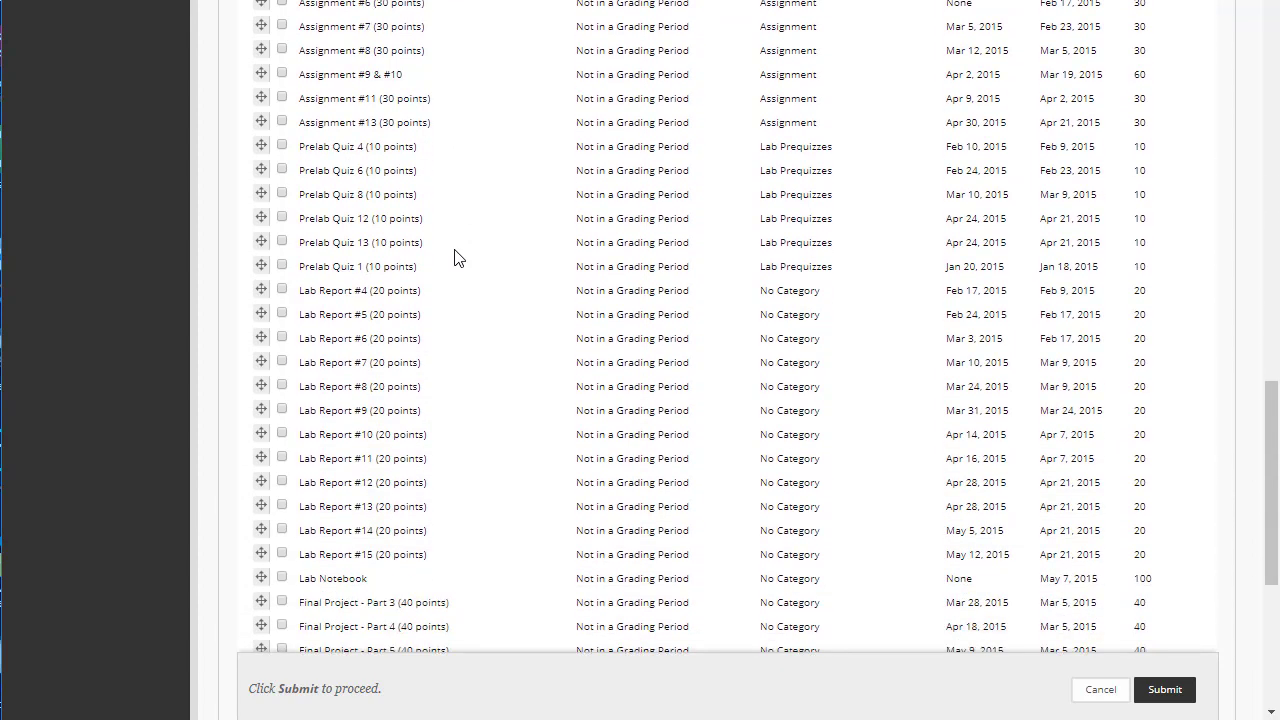
{"action": "scroll", "coordinate": [454, 259], "scroll_direction": "down", "scroll_amount": 1}
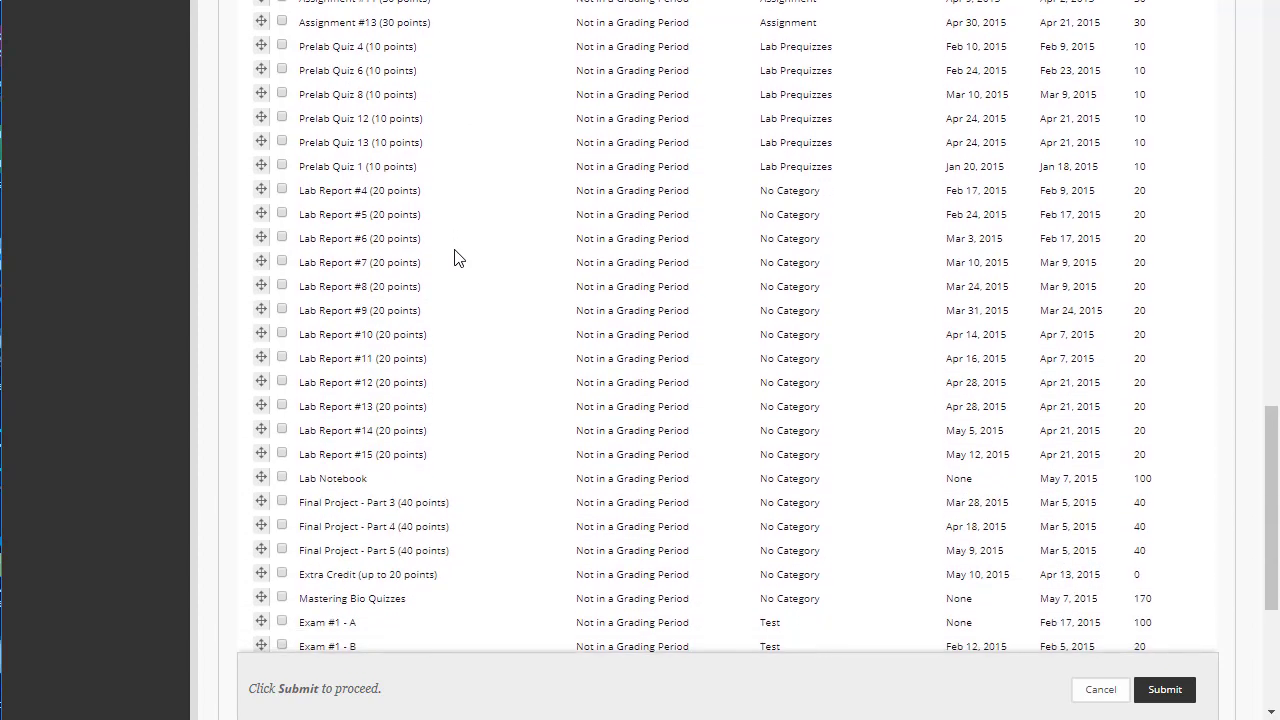
{"action": "scroll", "coordinate": [454, 259], "scroll_direction": "up", "scroll_amount": 1}
{"action": "scroll", "coordinate": [454, 259], "scroll_direction": "up", "scroll_amount": 4}
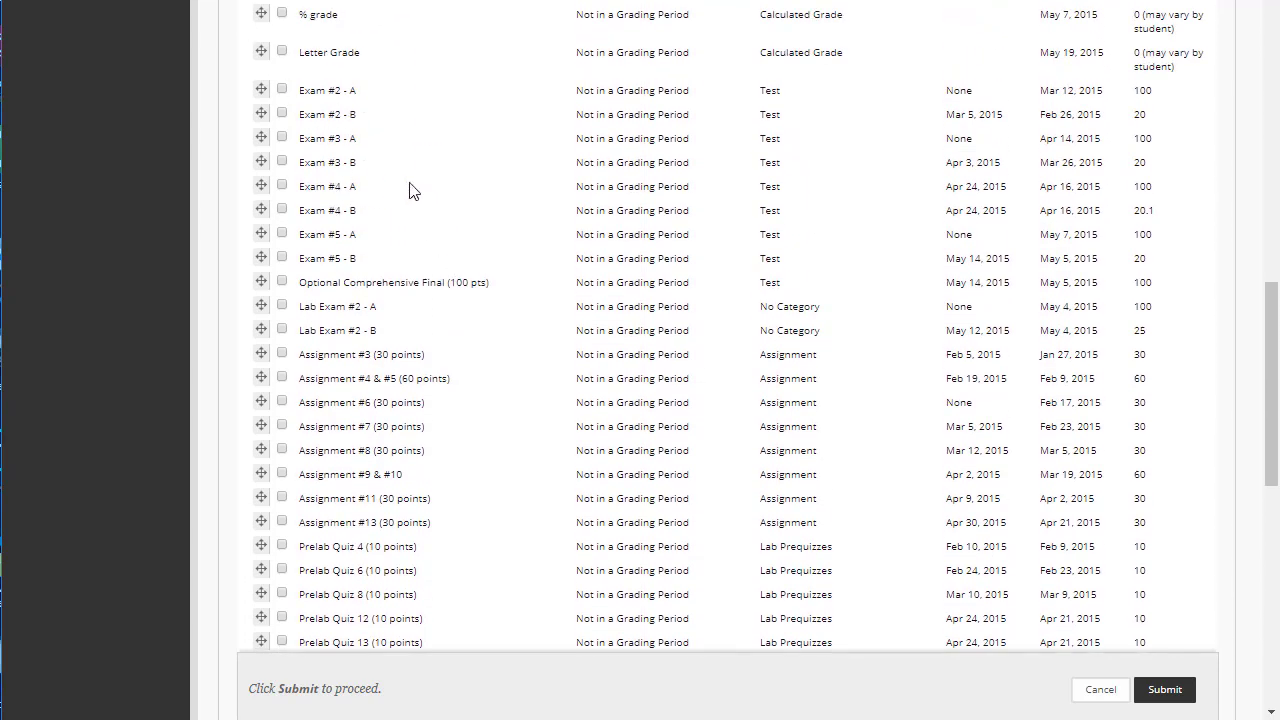
{"action": "left_click", "coordinate": [282, 90]}
{"action": "left_click", "coordinate": [282, 113]}
{"action": "left_click", "coordinate": [282, 306]}
{"action": "left_click", "coordinate": [282, 330]}
- Add Assignment #4 & #5, Assignment #6, Prelab Quiz 4 and Prelab Quiz 6 to the selected columns
{"action": "scroll", "coordinate": [445, 316], "scroll_direction": "down", "scroll_amount": 3}
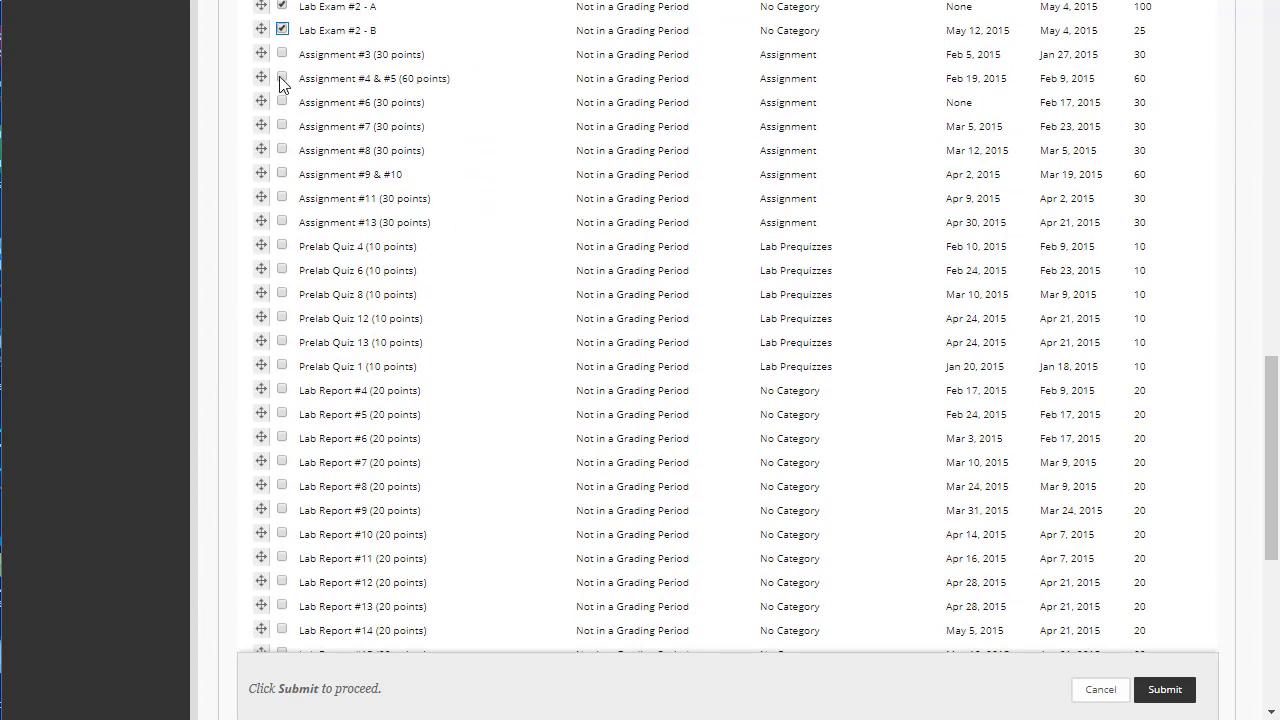
{"action": "left_click", "coordinate": [282, 78]}
{"action": "left_click", "coordinate": [282, 102]}
{"action": "left_click", "coordinate": [282, 246]}
{"action": "left_click", "coordinate": [282, 270]}
- Add Lab Report #4, Lab Report #5, Lab Report #6 and Final Project - Part 3 to the selected columns
{"action": "scroll", "coordinate": [330, 333], "scroll_direction": "down", "scroll_amount": 2}
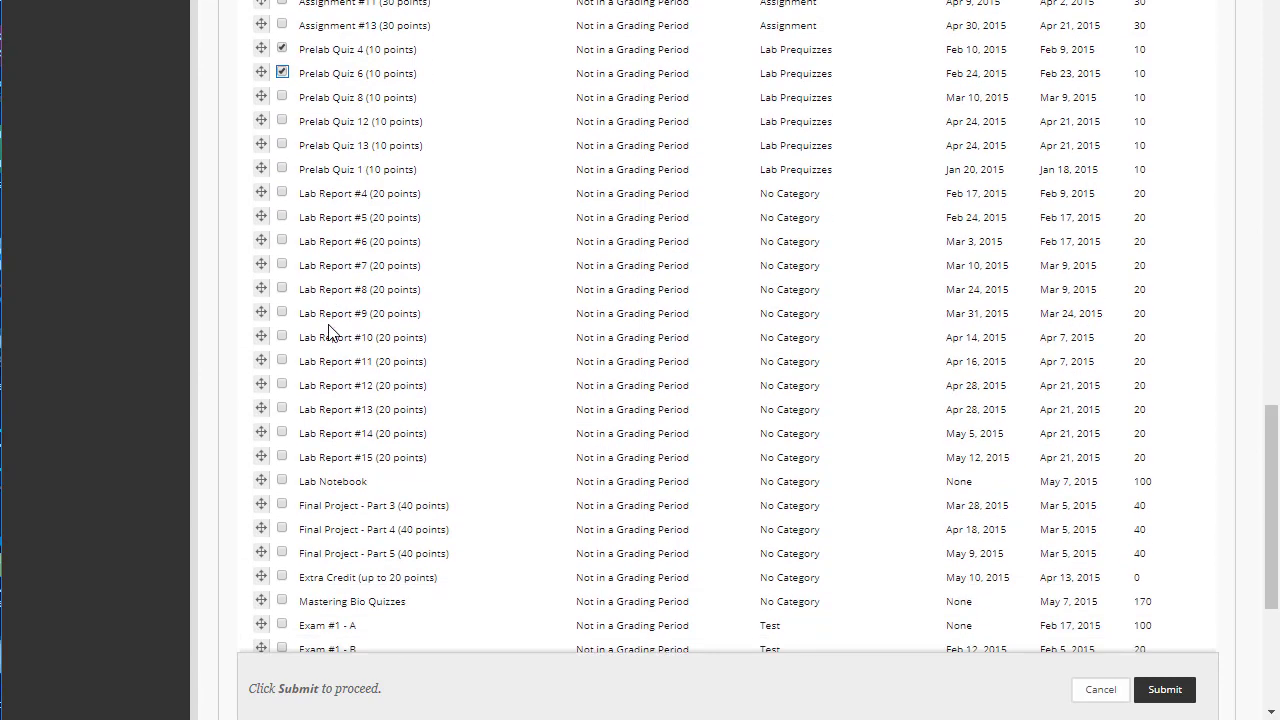
{"action": "left_click", "coordinate": [282, 213]}
{"action": "left_click", "coordinate": [282, 237]}
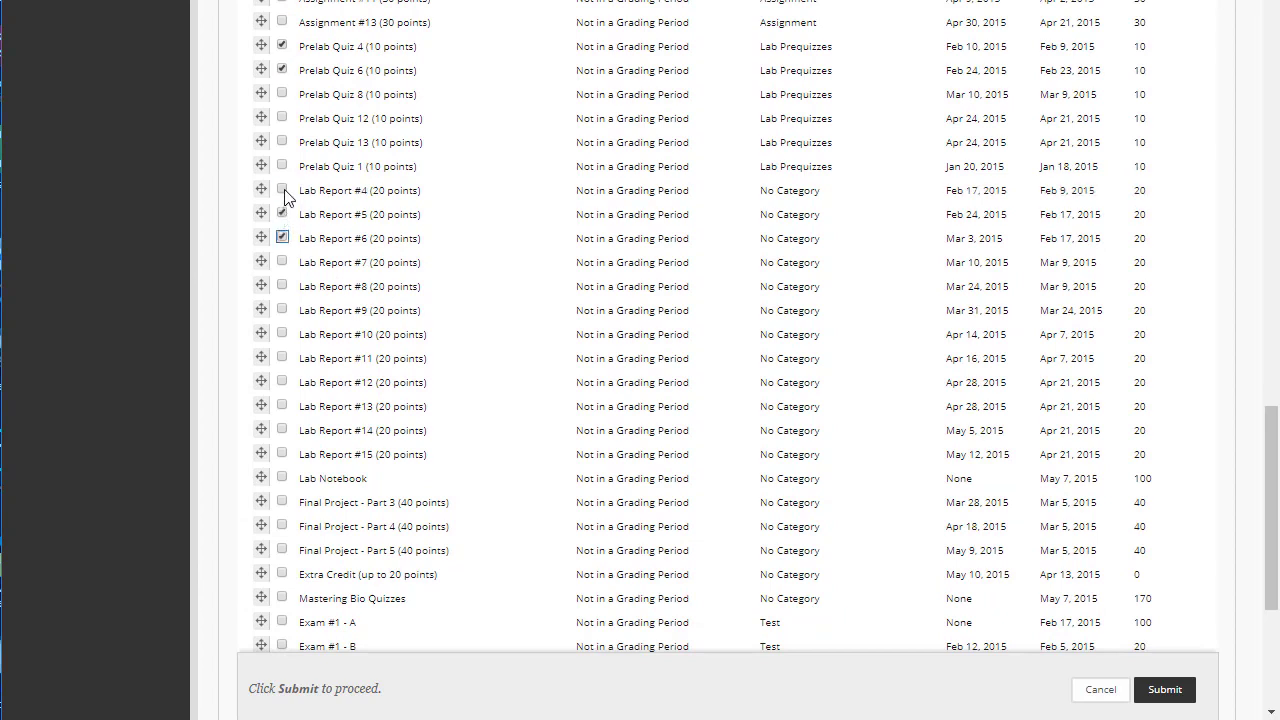
{"action": "scroll", "coordinate": [343, 277], "scroll_direction": "down", "scroll_amount": 2}
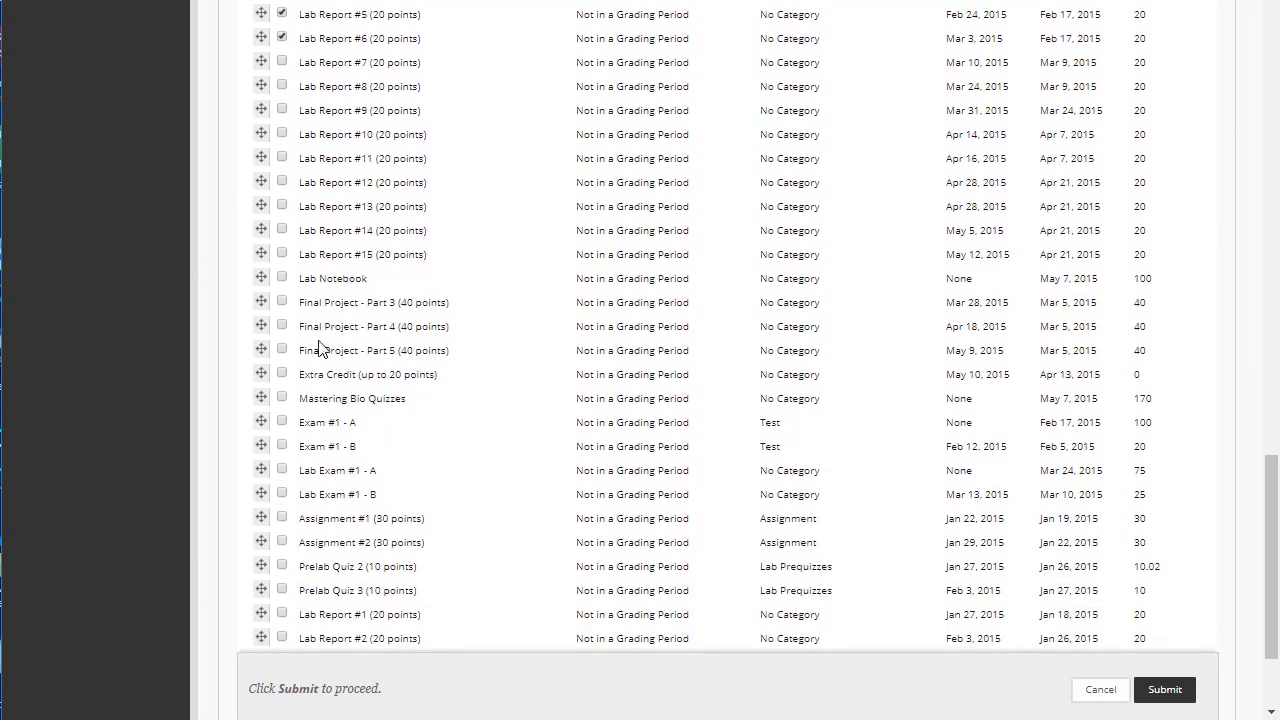
{"action": "left_click", "coordinate": [282, 302]}
- Change the grading period of all selected columns to Unit 2 and check the Unit 2 section
{"action": "scroll", "coordinate": [334, 363], "scroll_direction": "down", "scroll_amount": 2}
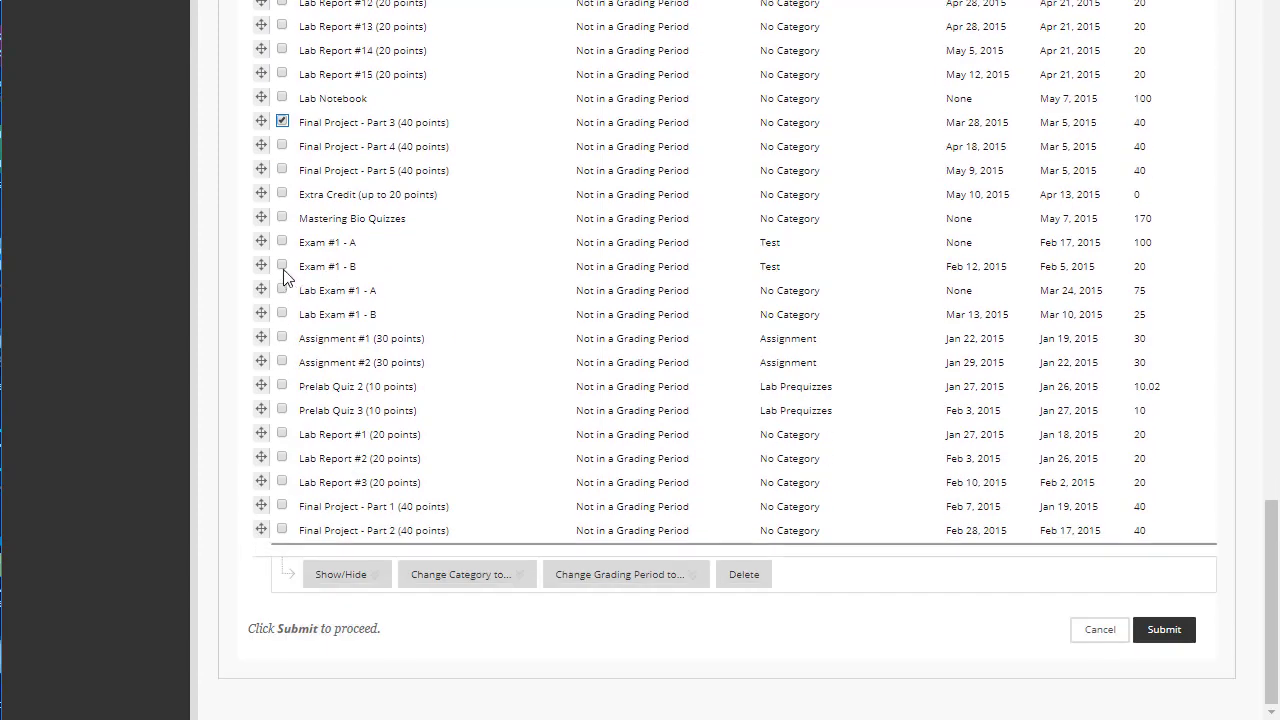
{"action": "scroll", "coordinate": [405, 248], "scroll_direction": "up", "scroll_amount": 5}
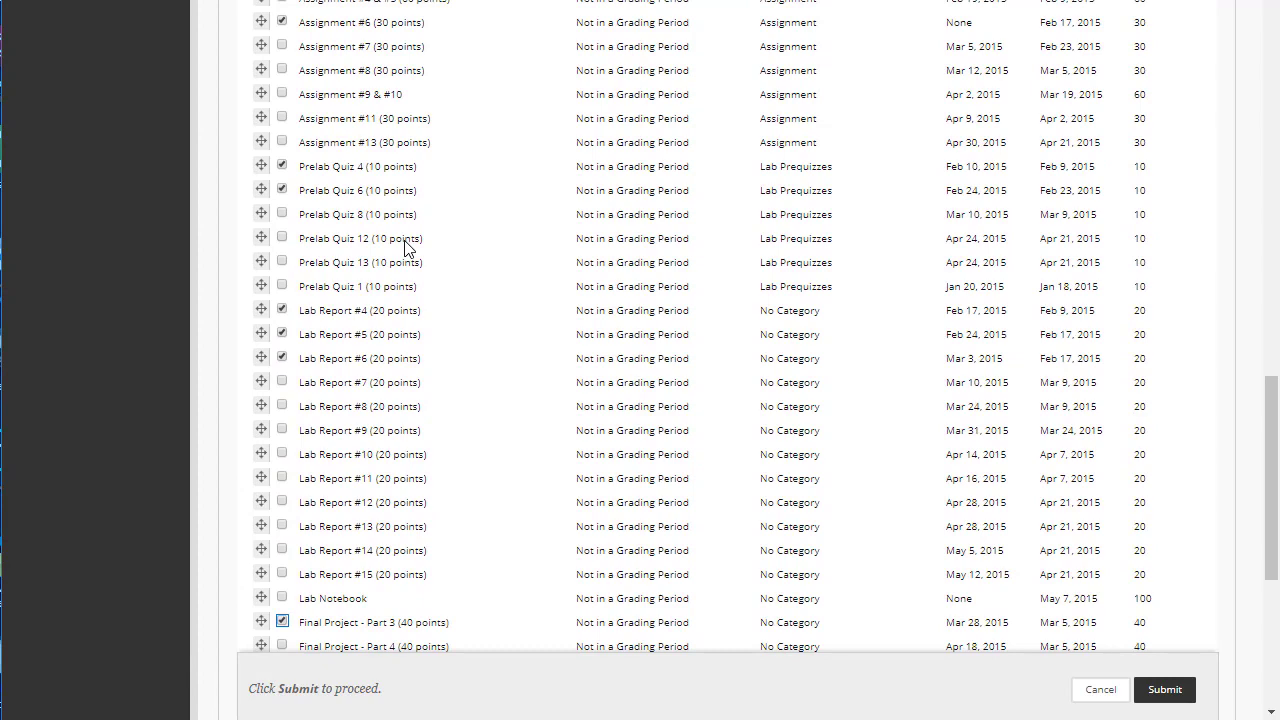
{"action": "scroll", "coordinate": [405, 248], "scroll_direction": "down", "scroll_amount": 5}
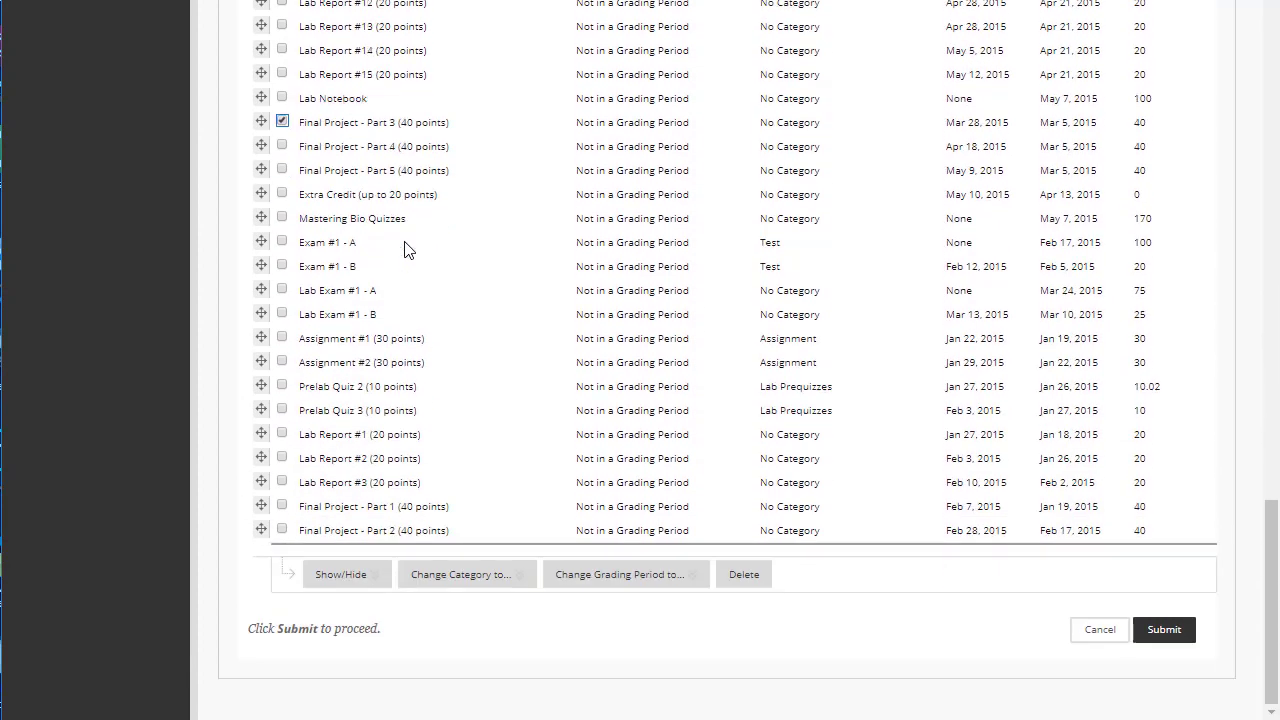
{"action": "mouse_move", "coordinate": [451, 586]}
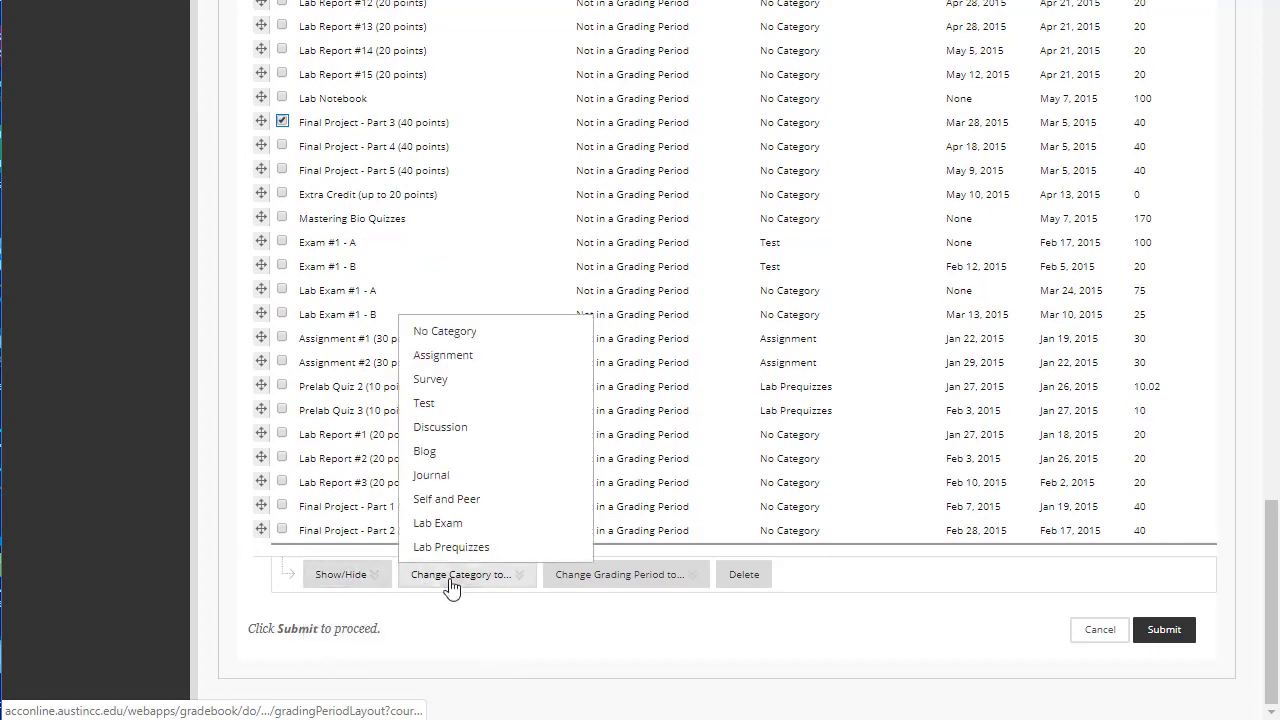
{"action": "mouse_move", "coordinate": [571, 580]}
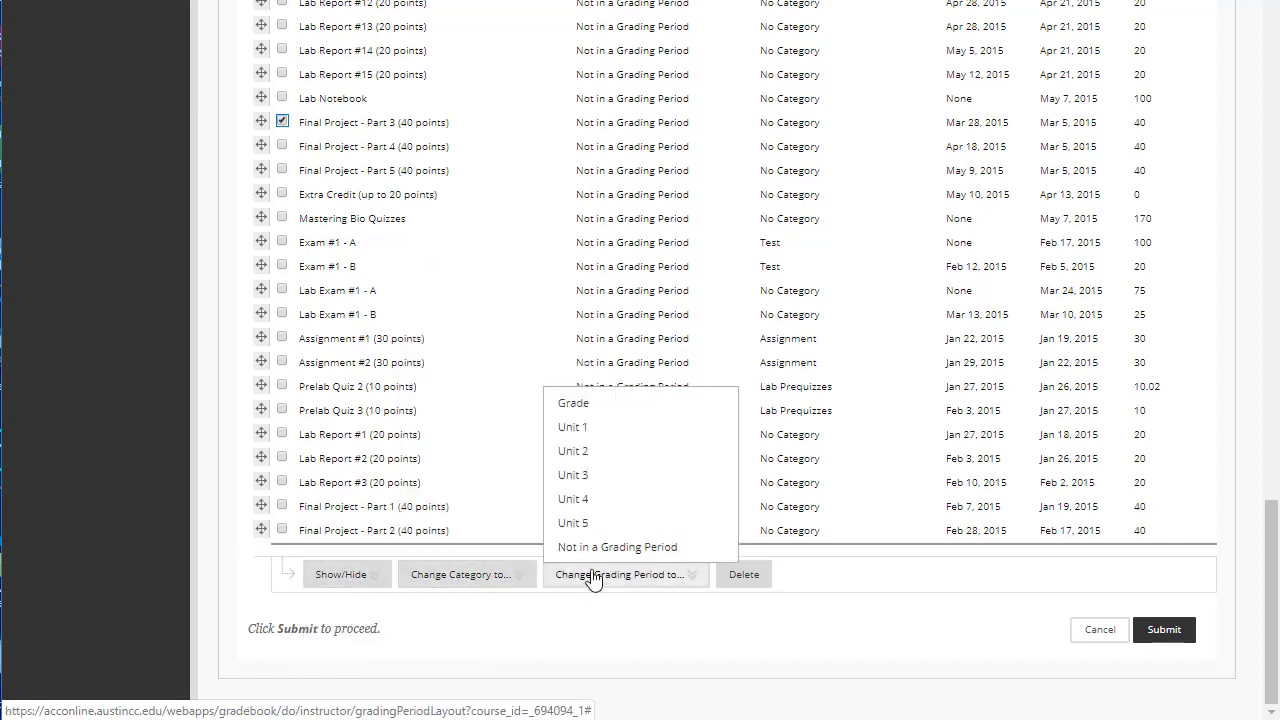
{"action": "left_click", "coordinate": [573, 451]}
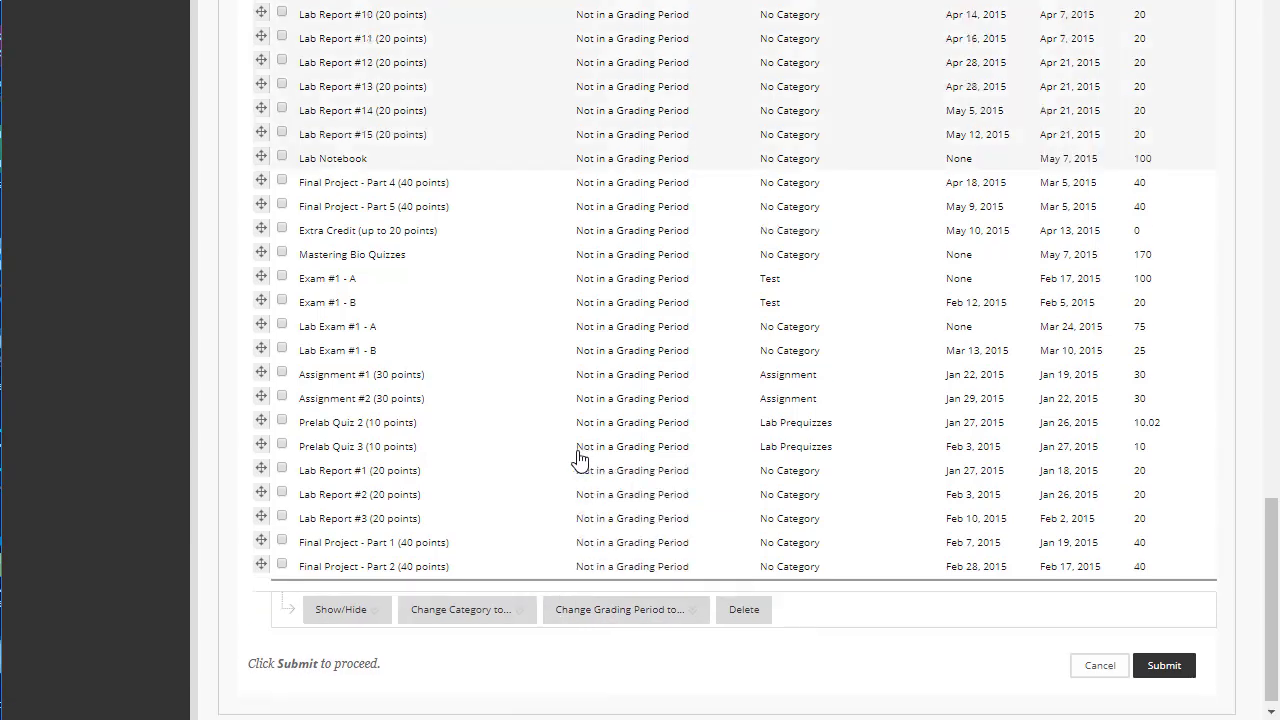
{"action": "scroll", "coordinate": [578, 455], "scroll_direction": "up", "scroll_amount": 15}
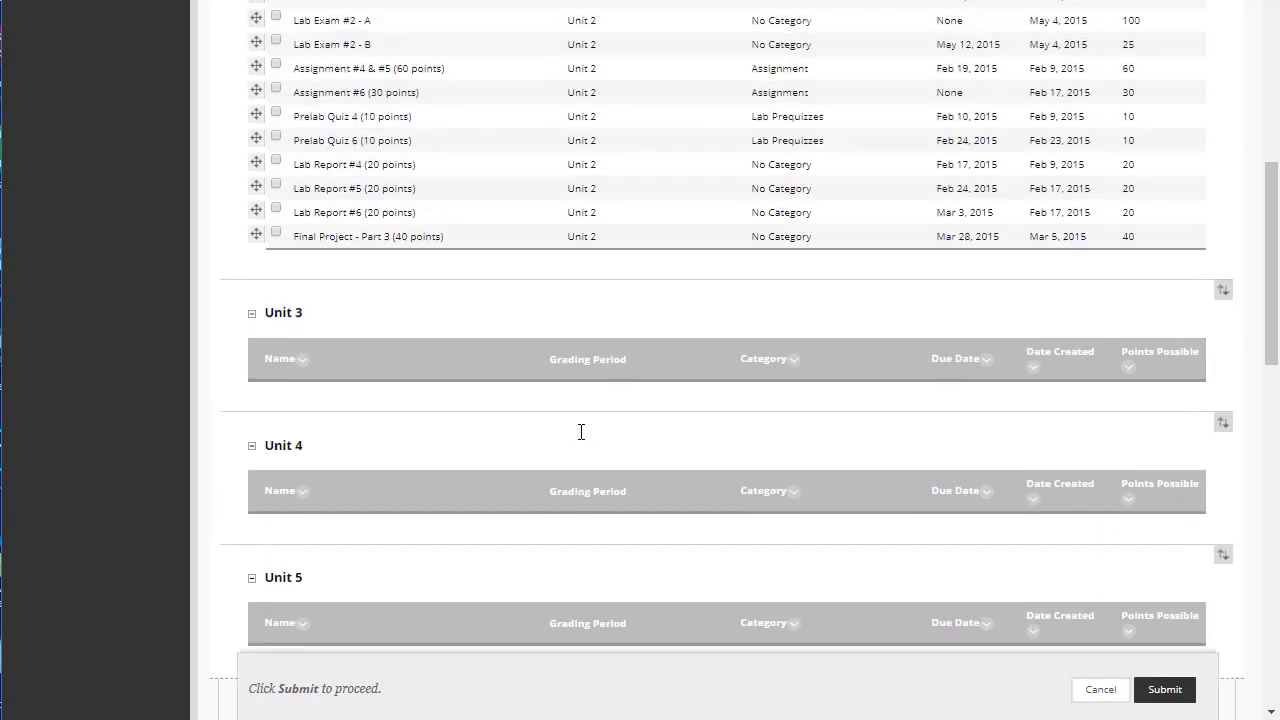
{"action": "scroll", "coordinate": [581, 431], "scroll_direction": "up", "scroll_amount": 3}
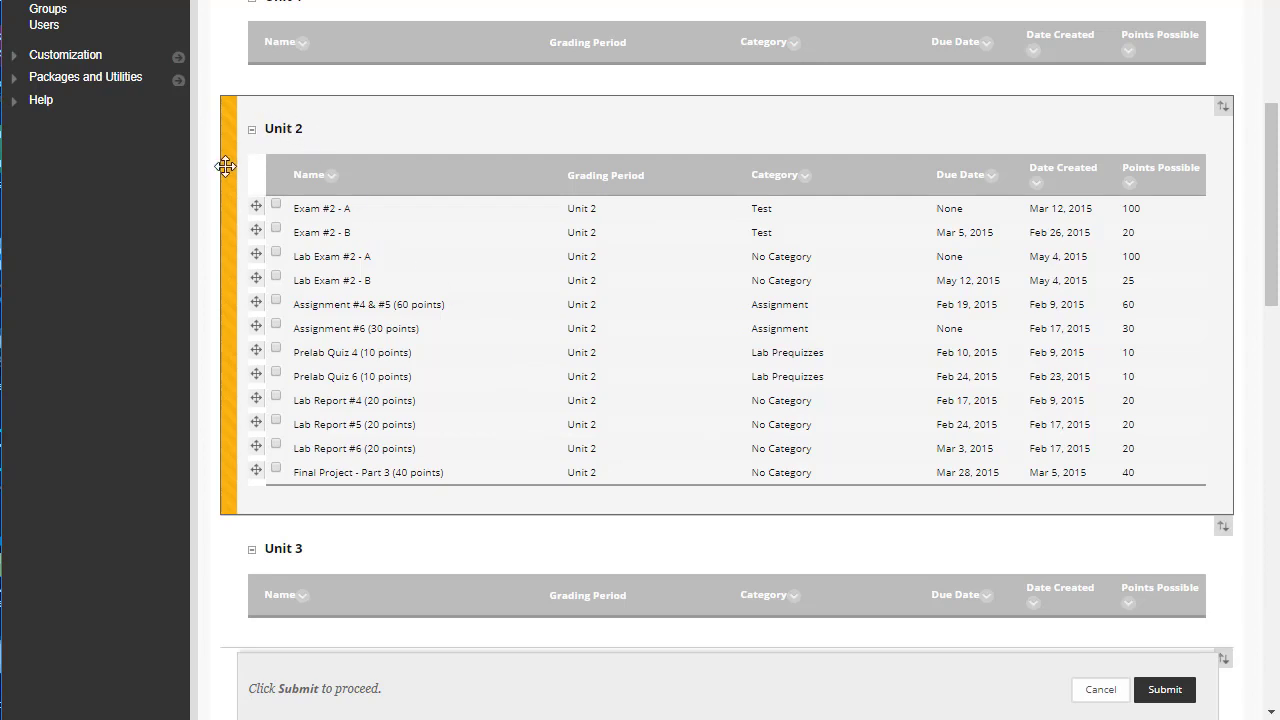
{"action": "left_click_drag", "start_coordinate": [225, 166], "coordinate": [236, 203]}
- Assign the Exam #3 - A and Exam #3 - B columns to the Unit 3 grading period
{"action": "scroll", "coordinate": [443, 520], "scroll_direction": "down", "scroll_amount": 7}
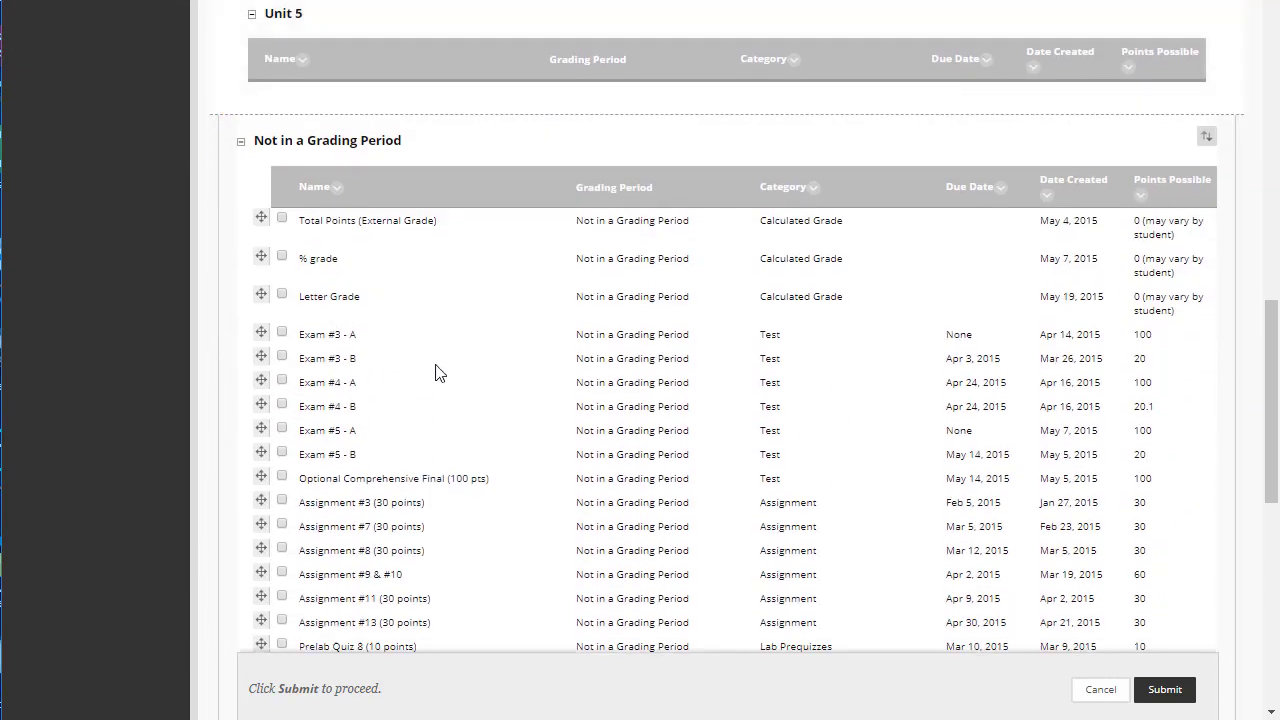
{"action": "scroll", "coordinate": [436, 372], "scroll_direction": "down", "scroll_amount": 1}
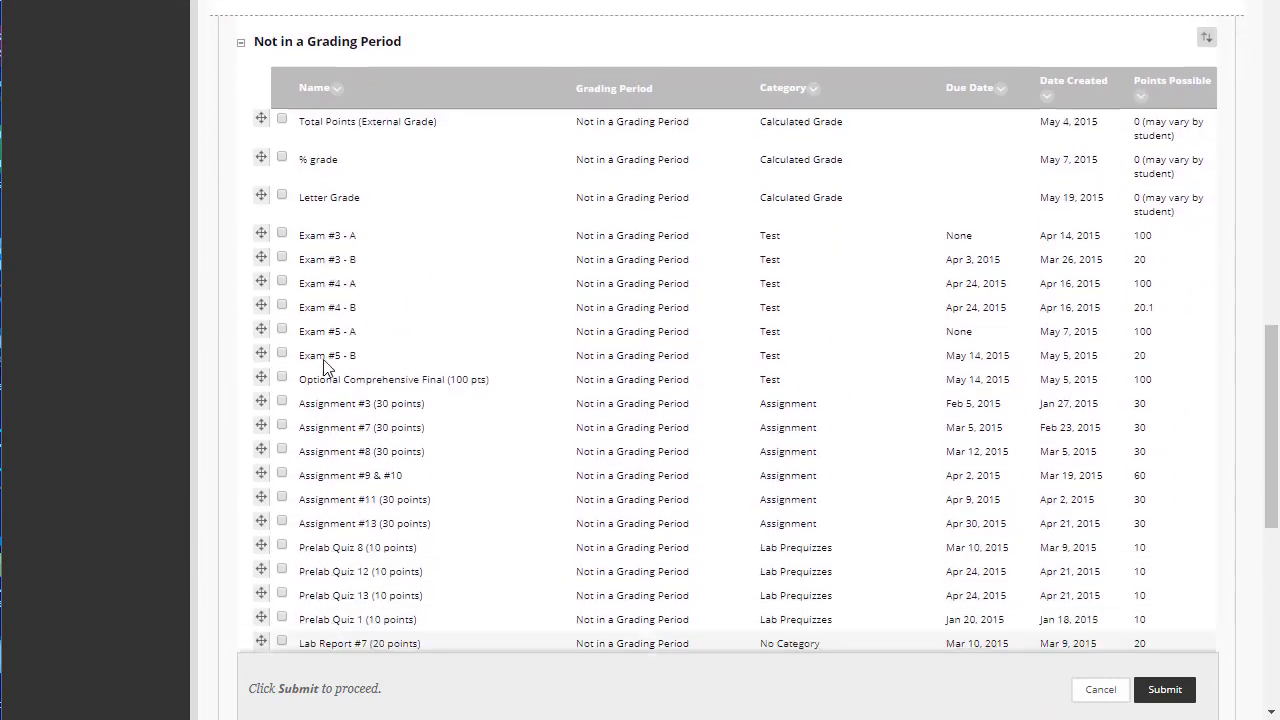
{"action": "left_click", "coordinate": [282, 231]}
{"action": "left_click", "coordinate": [282, 256]}
{"action": "scroll", "coordinate": [320, 400], "scroll_direction": "down", "scroll_amount": 2}
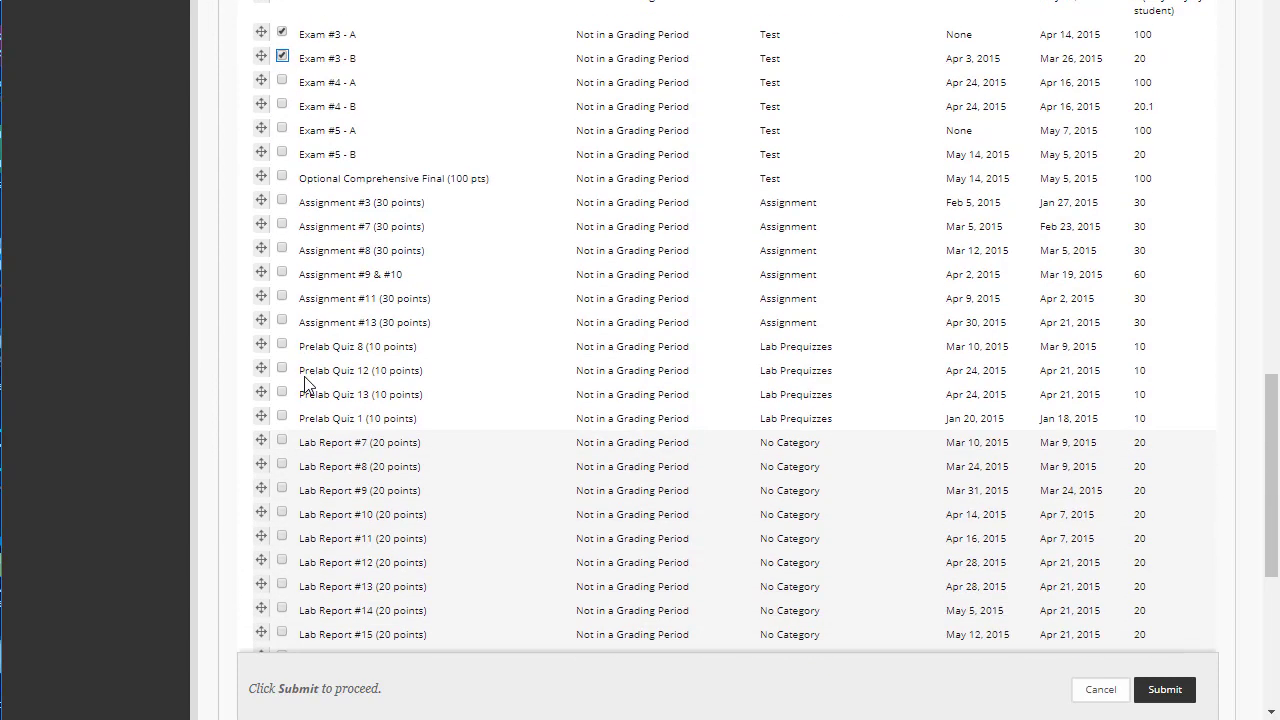
{"action": "scroll", "coordinate": [304, 376], "scroll_direction": "down", "scroll_amount": 5}
{"action": "mouse_move", "coordinate": [645, 600]}
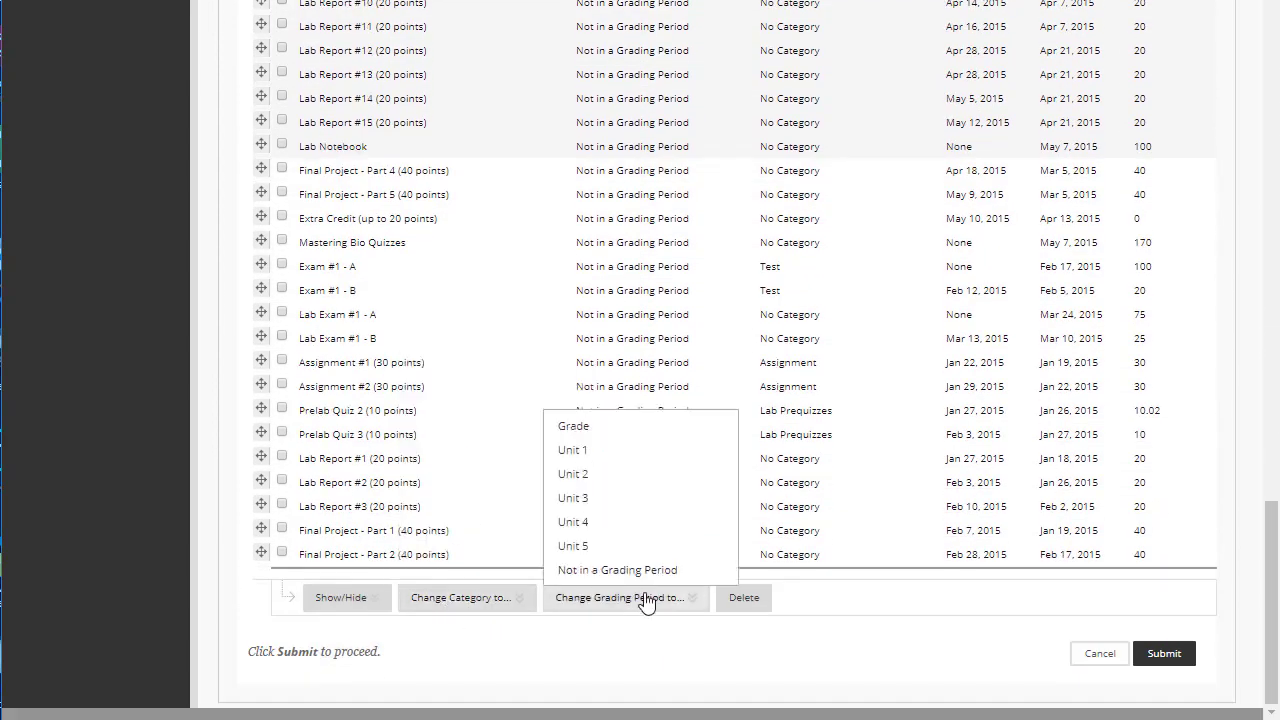
- Assign the Exam #4 - A and Exam #4 - B columns to the Unit 4 grading period
{"action": "scroll", "coordinate": [471, 423], "scroll_direction": "up", "scroll_amount": 10}
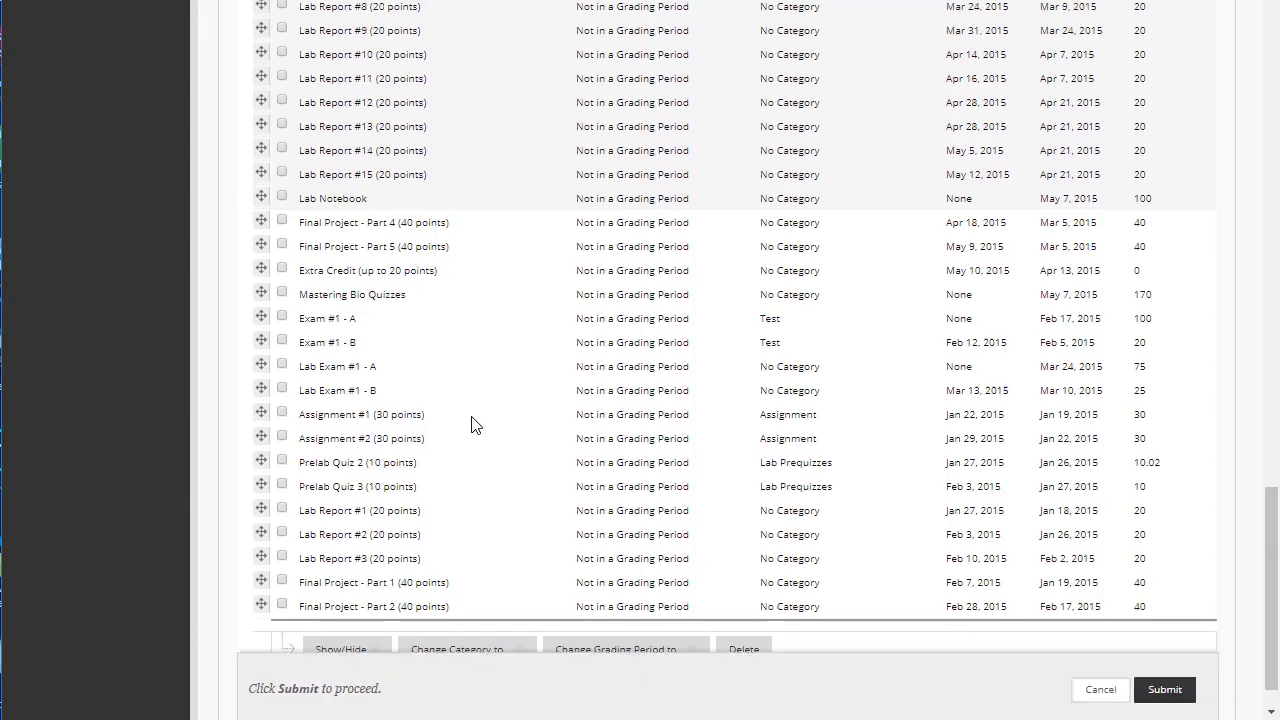
{"action": "scroll", "coordinate": [580, 486], "scroll_direction": "down", "scroll_amount": 7}
{"action": "left_click", "coordinate": [625, 597]}
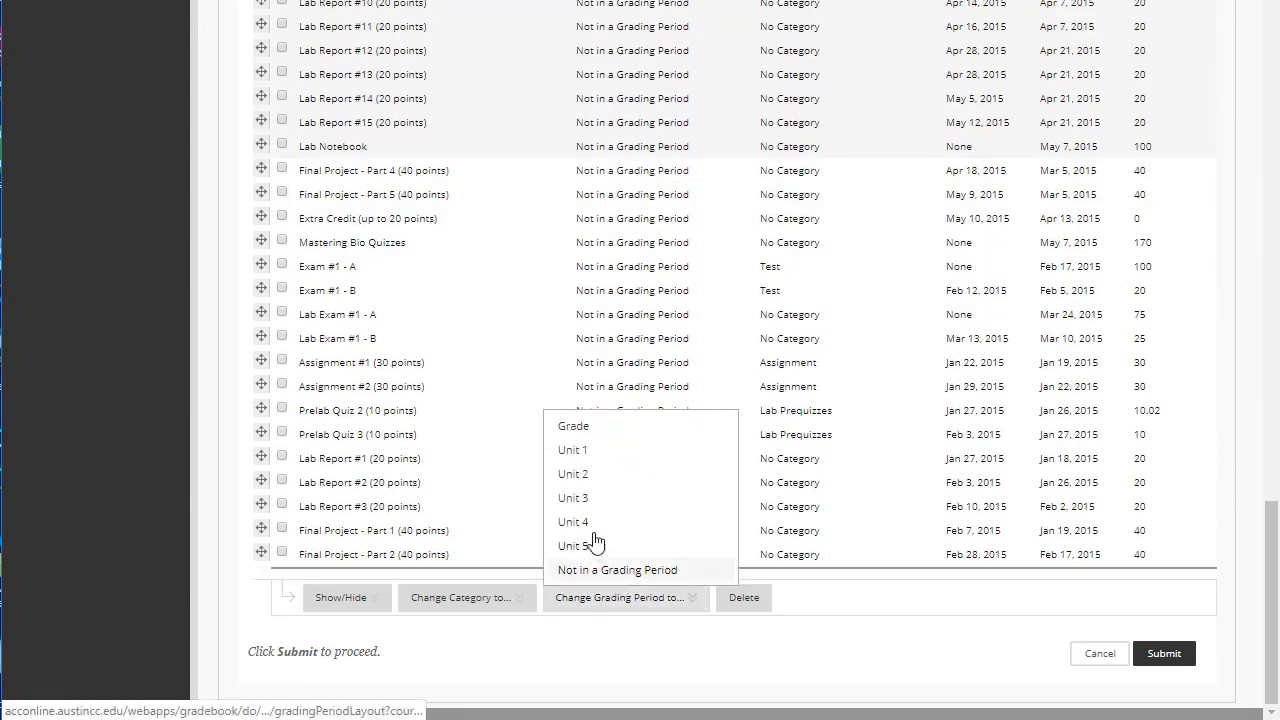
- Review the columns in the Unit 2, Unit 3 and Unit 4 sections and submit the column organization
{"action": "scroll", "coordinate": [590, 400], "scroll_direction": "up", "scroll_amount": 3}
{"action": "scroll", "coordinate": [596, 390], "scroll_direction": "up", "scroll_amount": 12}
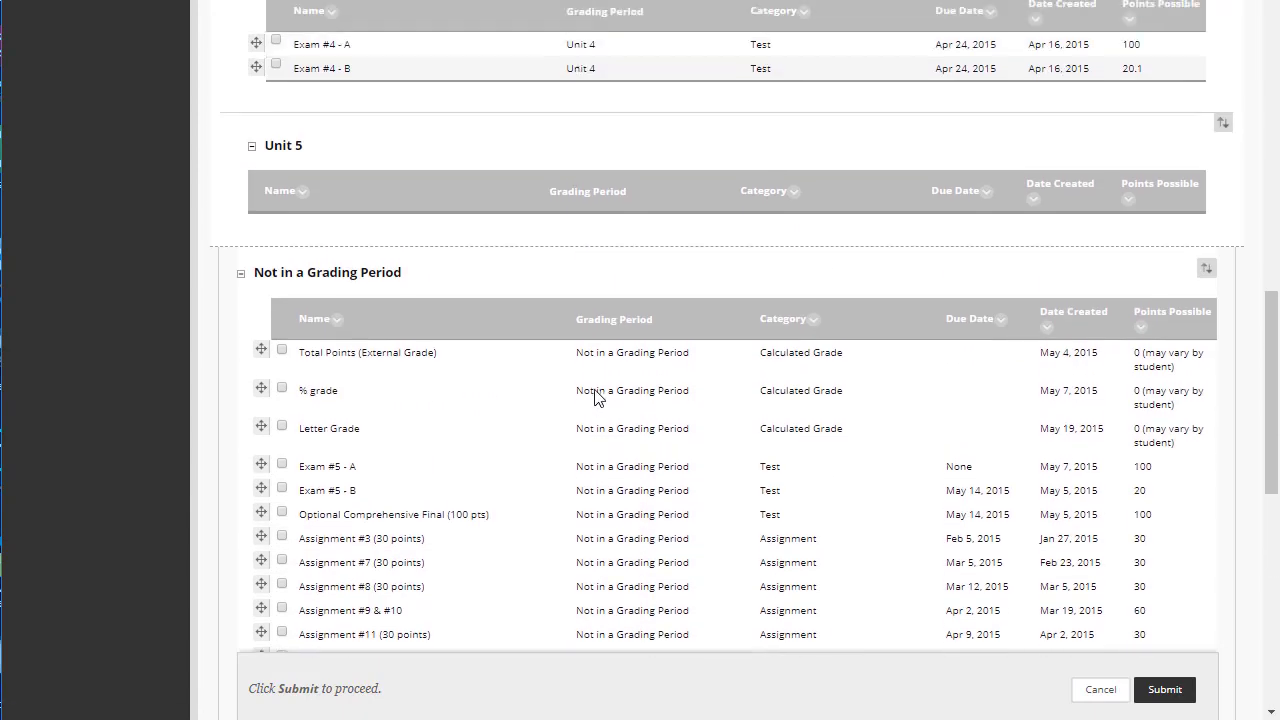
{"action": "scroll", "coordinate": [589, 348], "scroll_direction": "down", "scroll_amount": 1}
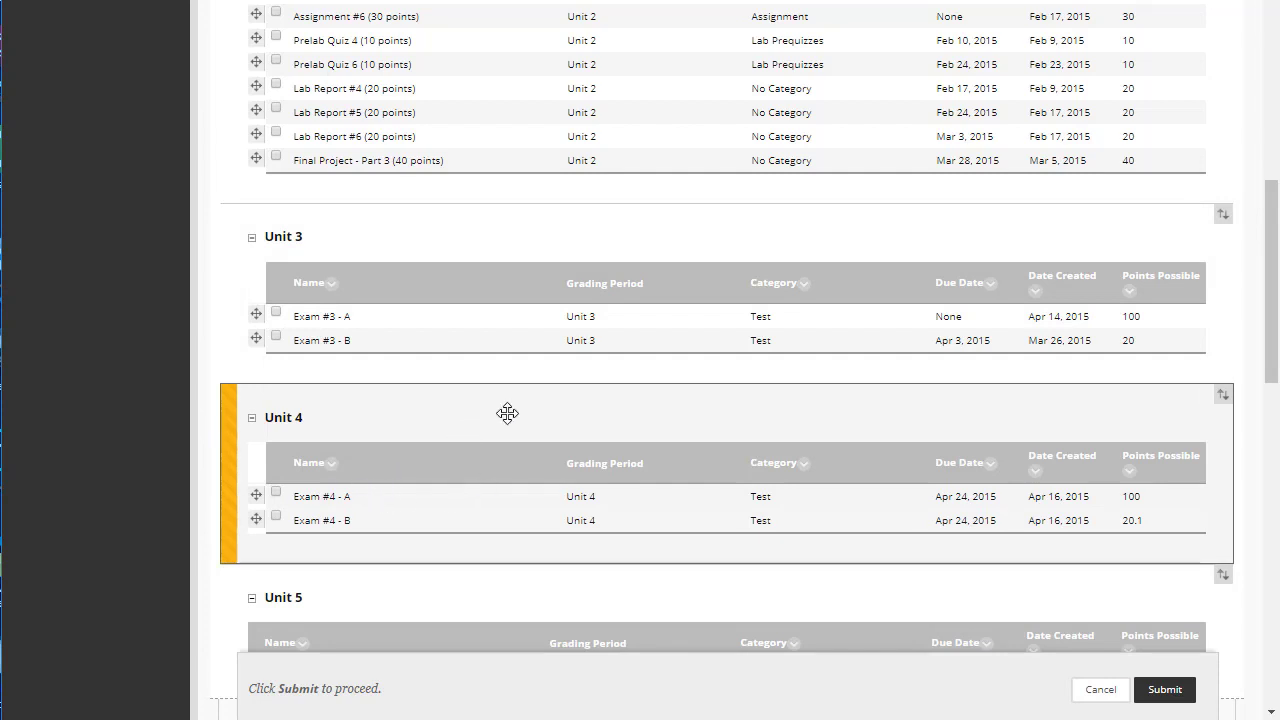
{"action": "scroll", "coordinate": [513, 410], "scroll_direction": "up", "scroll_amount": 1}
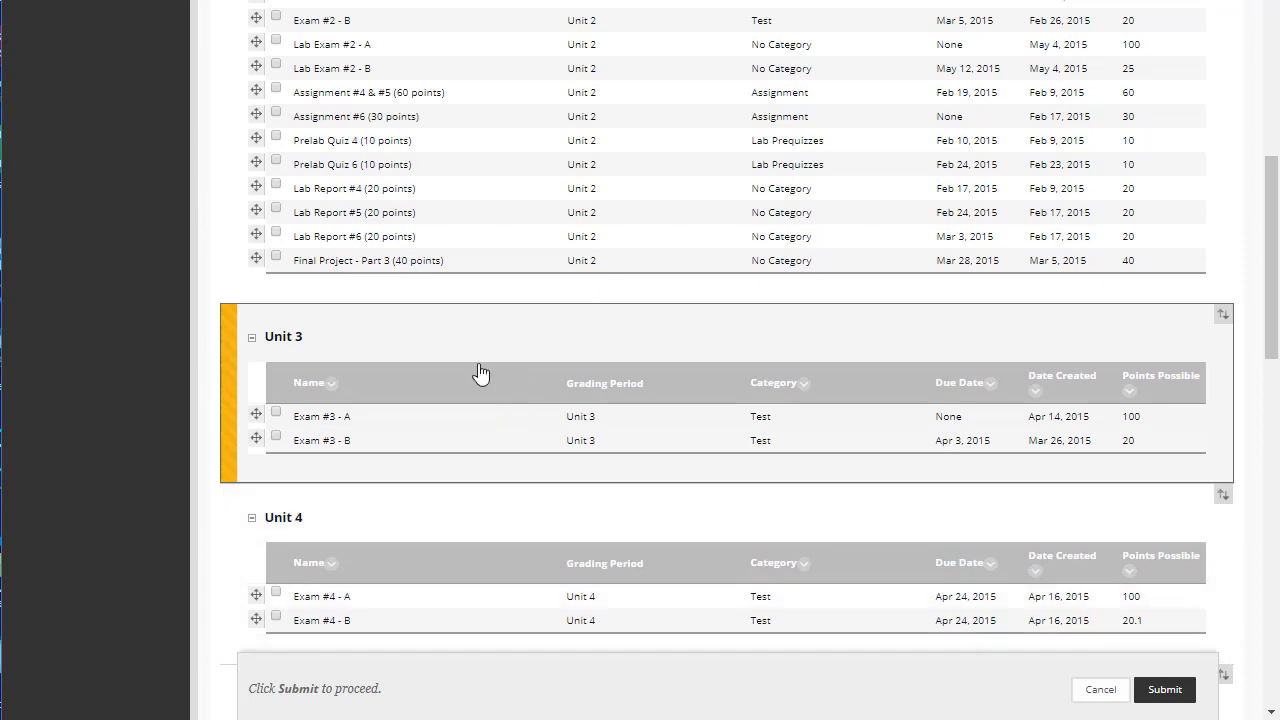
{"action": "scroll", "coordinate": [480, 372], "scroll_direction": "up", "scroll_amount": 3}
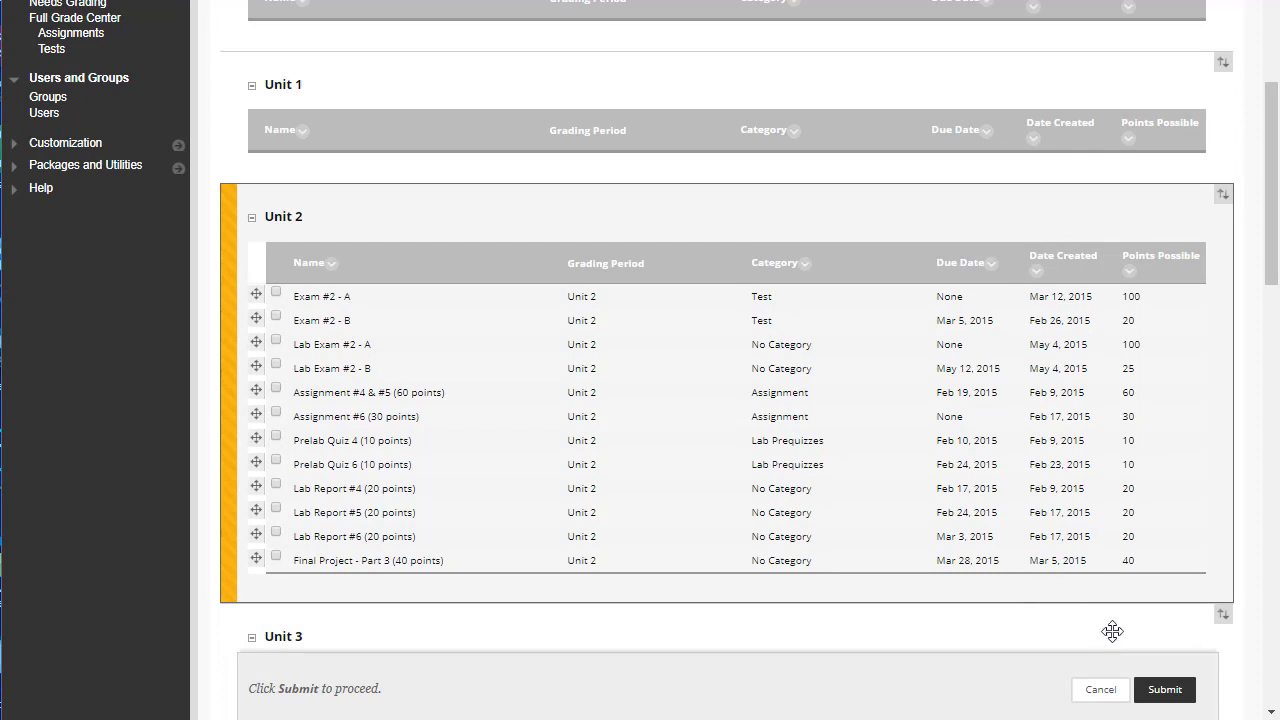
{"action": "left_click", "coordinate": [1165, 692]}
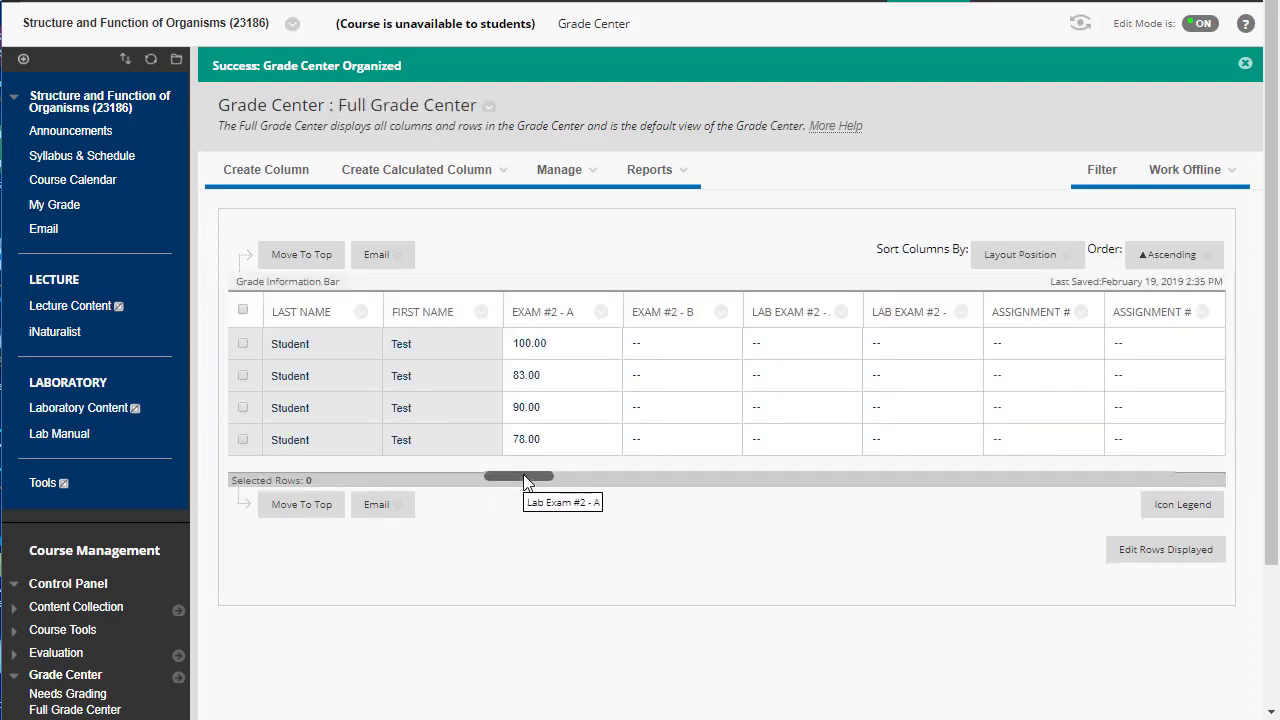
- Reopen the Column Organization page and go to the columns that are not in a grading period
{"action": "left_click", "coordinate": [600, 175]}
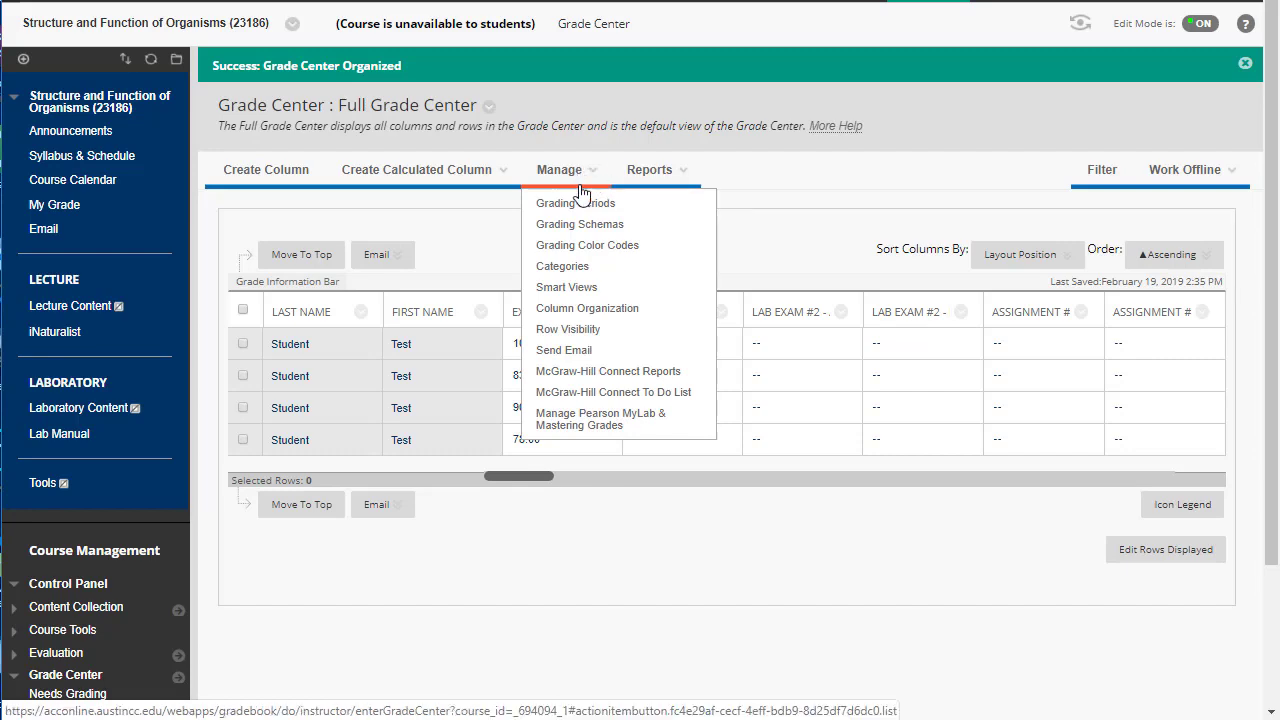
{"action": "left_click", "coordinate": [570, 312]}
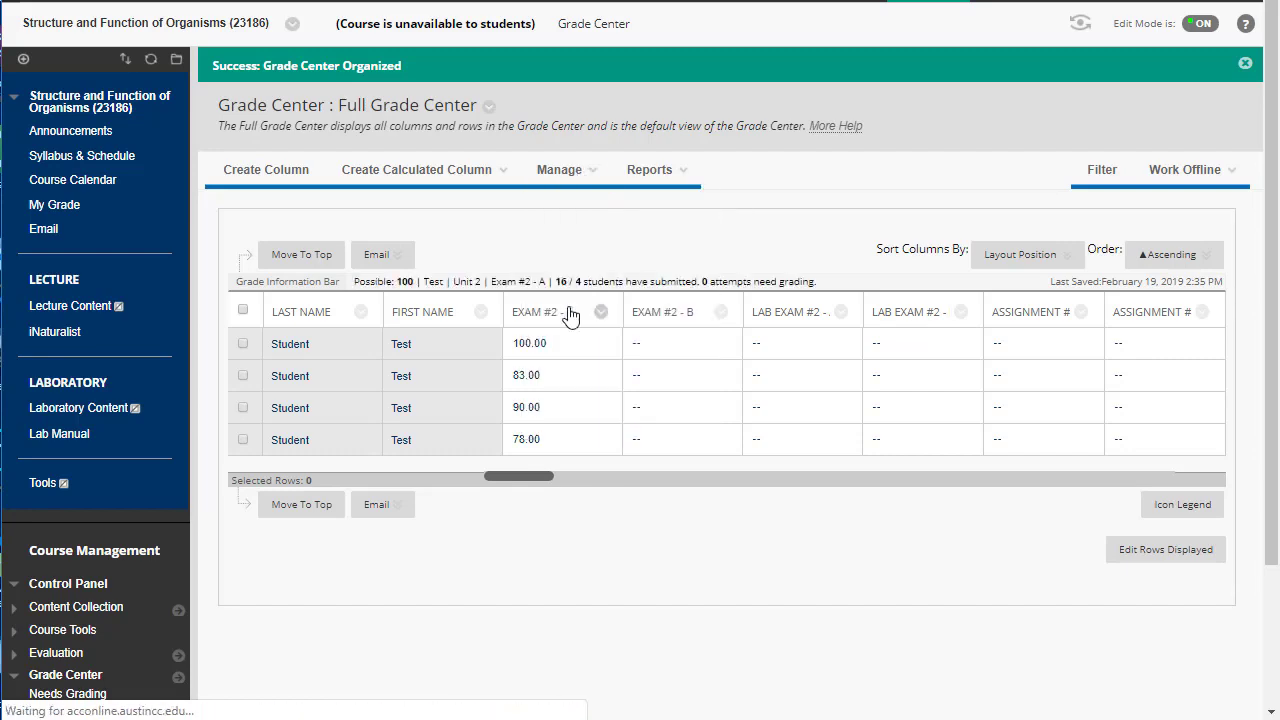
{"action": "scroll", "coordinate": [597, 401], "scroll_direction": "down", "scroll_amount": 8}
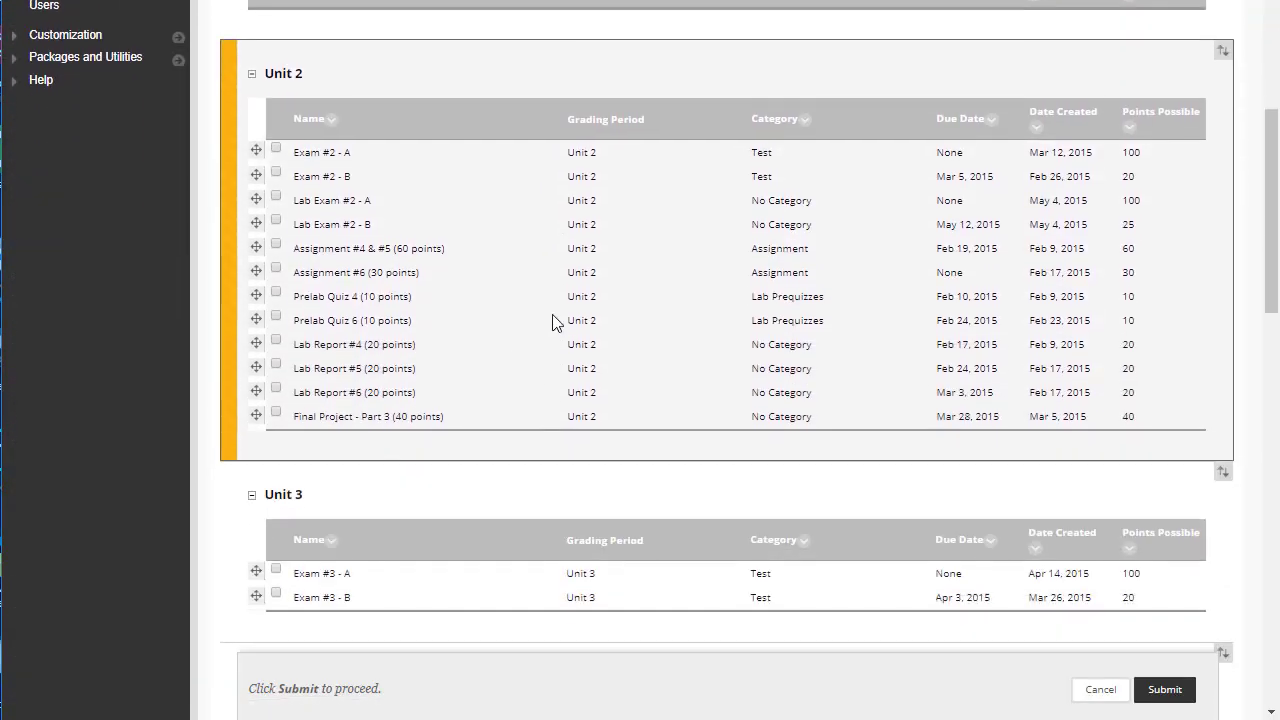
{"action": "scroll", "coordinate": [543, 314], "scroll_direction": "down", "scroll_amount": 9}
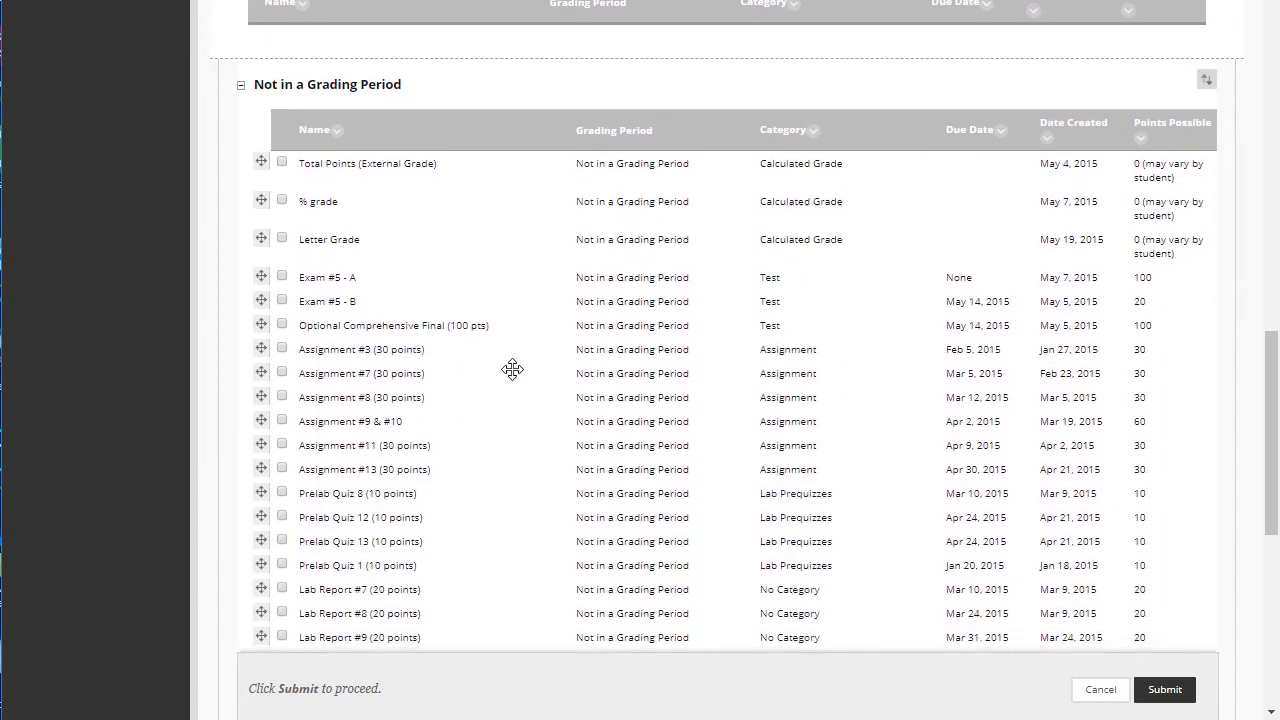
- Assign the Total Points (External Grade), % grade and Letter Grade columns to the Grade grading period
{"action": "left_click", "coordinate": [282, 162]}
{"action": "left_click", "coordinate": [281, 201]}
{"action": "left_click", "coordinate": [281, 240]}
{"action": "scroll", "coordinate": [731, 557], "scroll_direction": "down", "scroll_amount": 7}
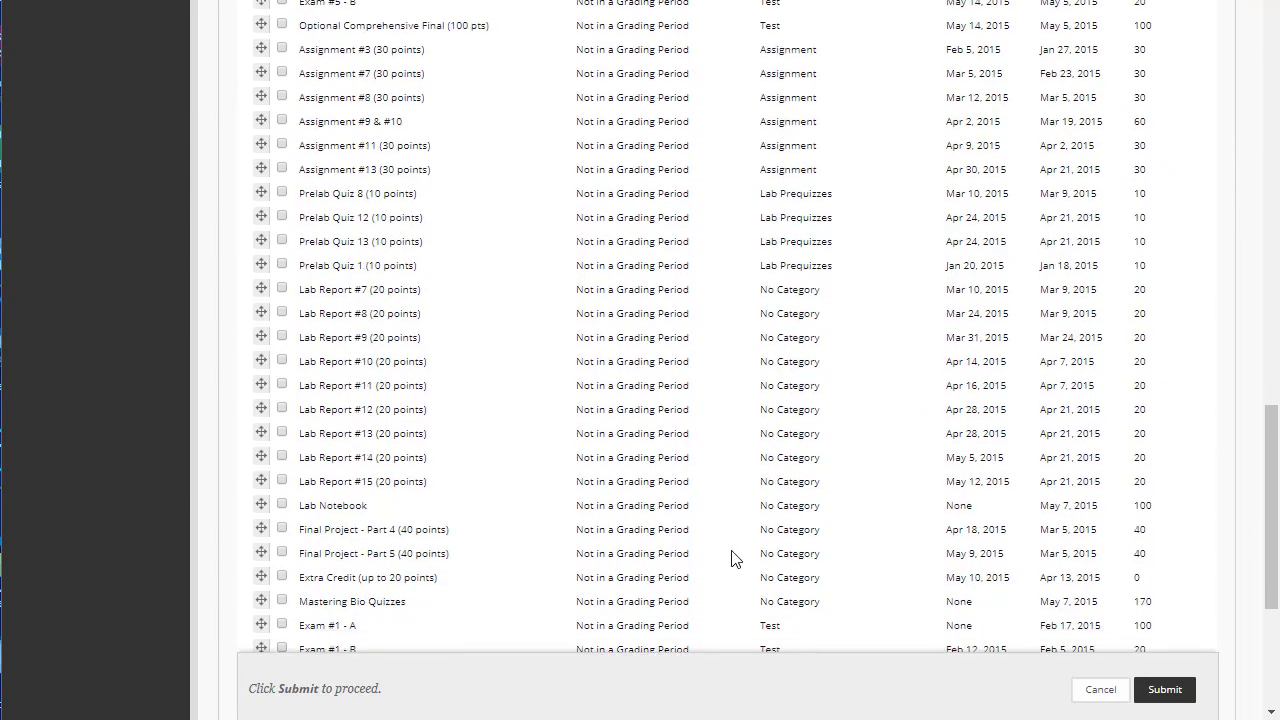
{"action": "left_click", "coordinate": [675, 578]}
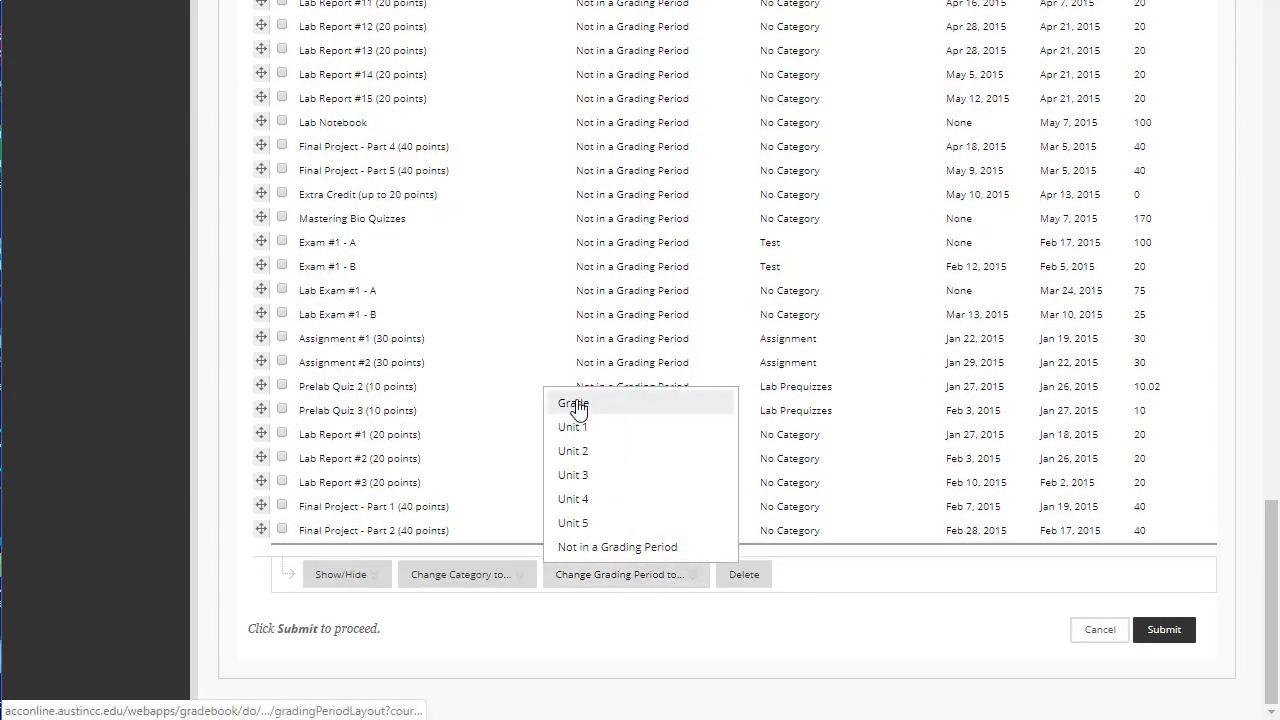
{"action": "scroll", "coordinate": [657, 377], "scroll_direction": "up", "scroll_amount": 10}
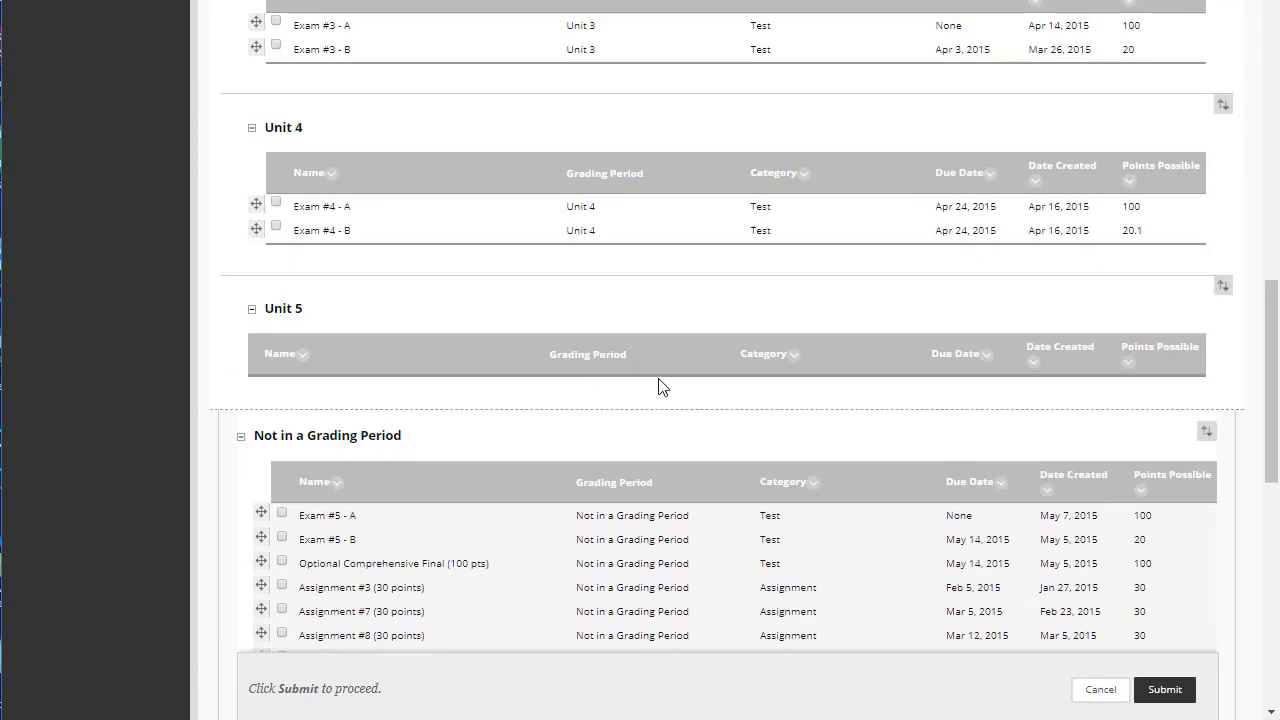
{"action": "scroll", "coordinate": [658, 377], "scroll_direction": "up", "scroll_amount": 6}
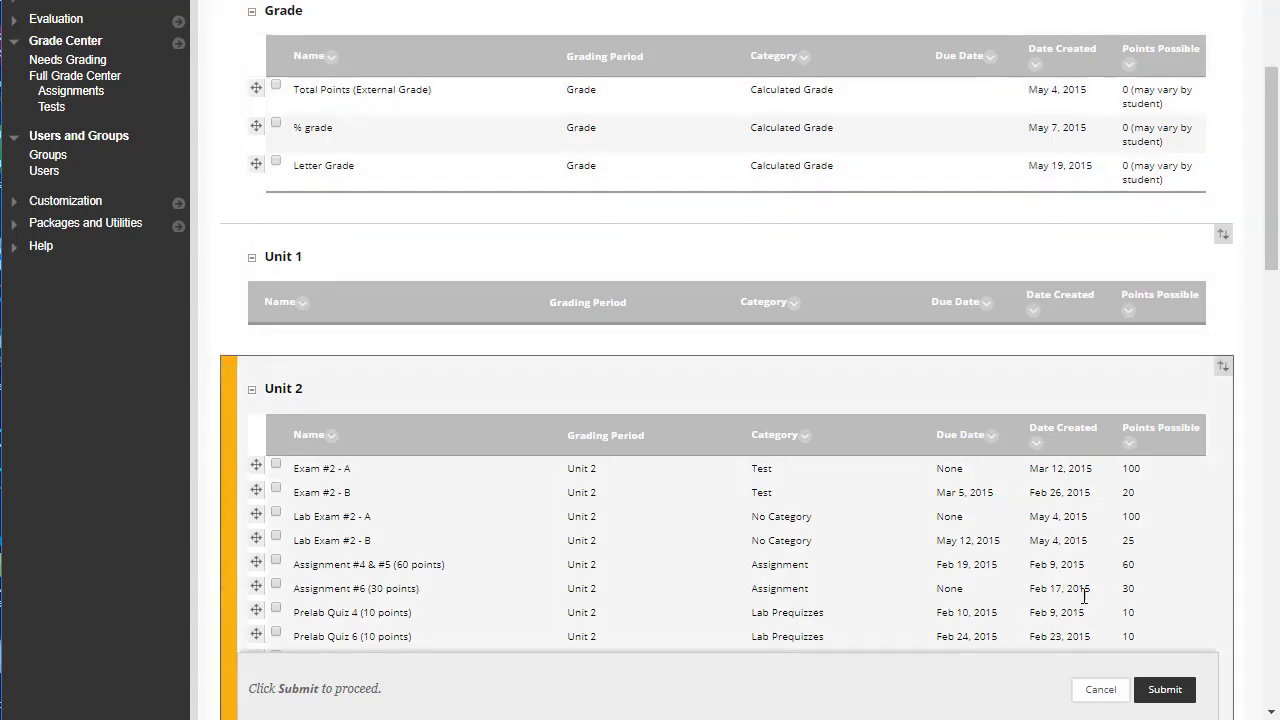
- Submit the column organization and open the Total Points column's information for editing
{"action": "left_click", "coordinate": [1165, 690]}
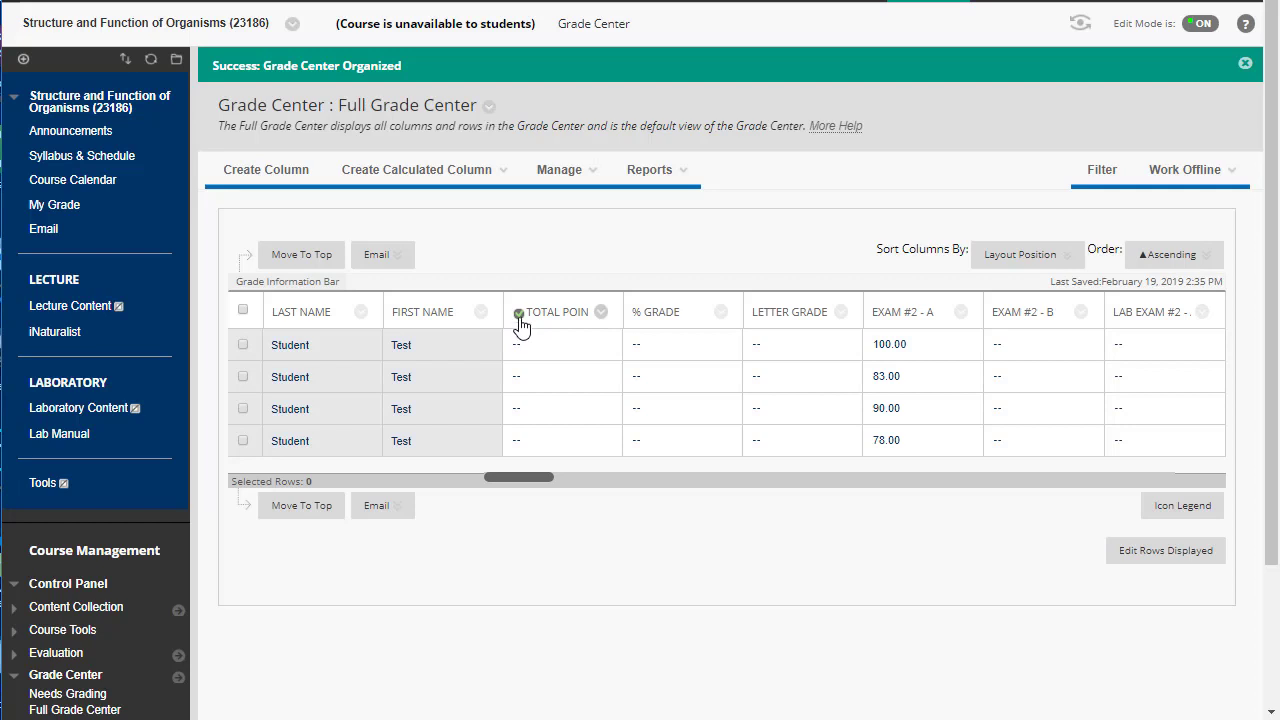
{"action": "mouse_move", "coordinate": [519, 324]}
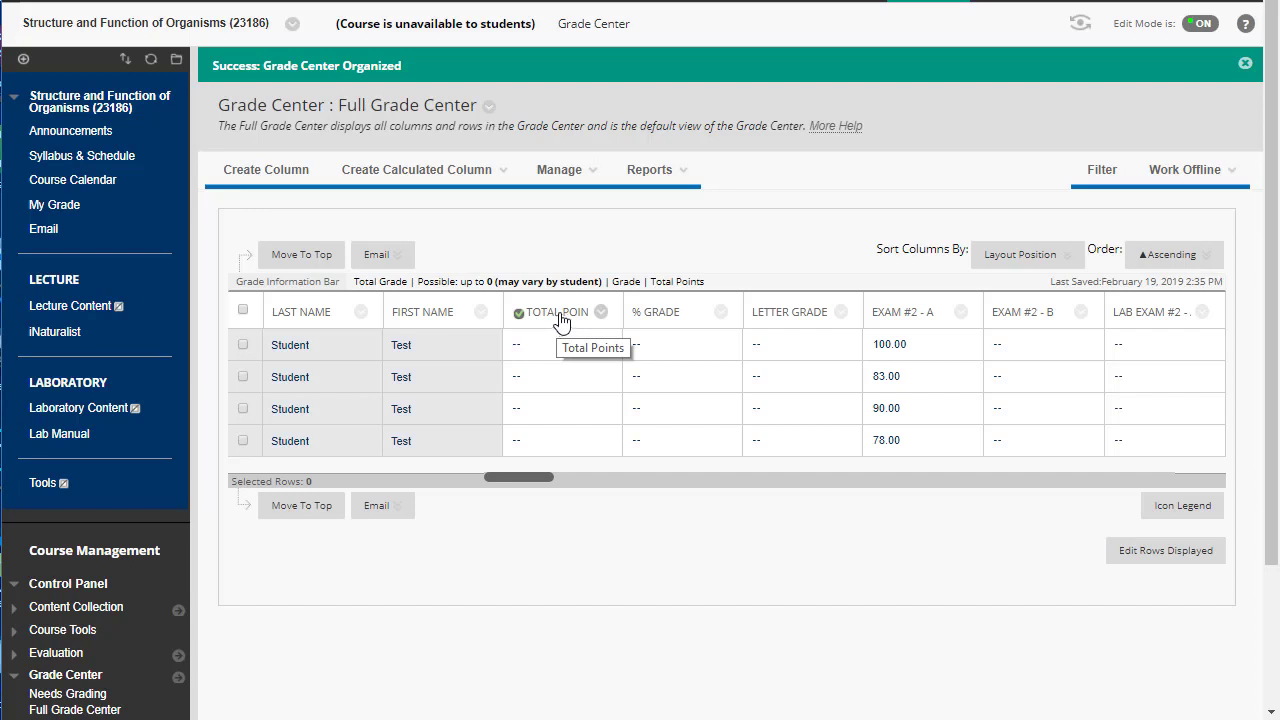
{"action": "left_click", "coordinate": [602, 314]}
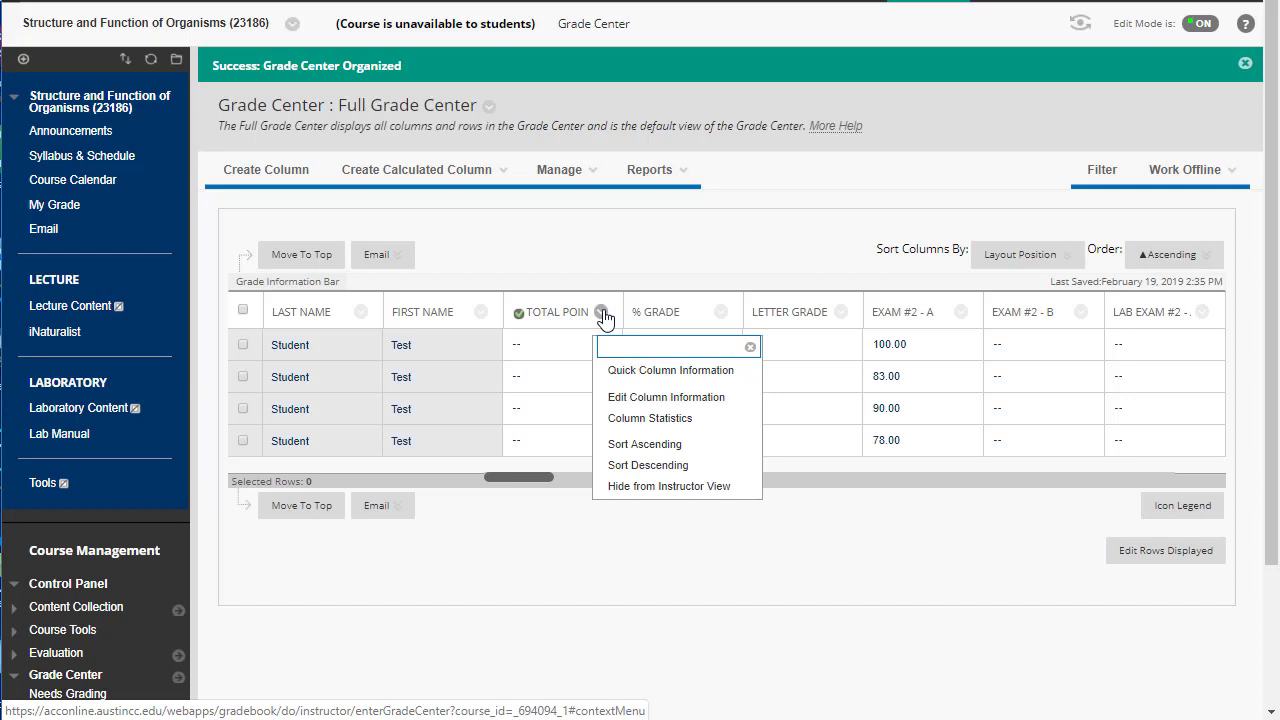
{"action": "left_click", "coordinate": [645, 404]}
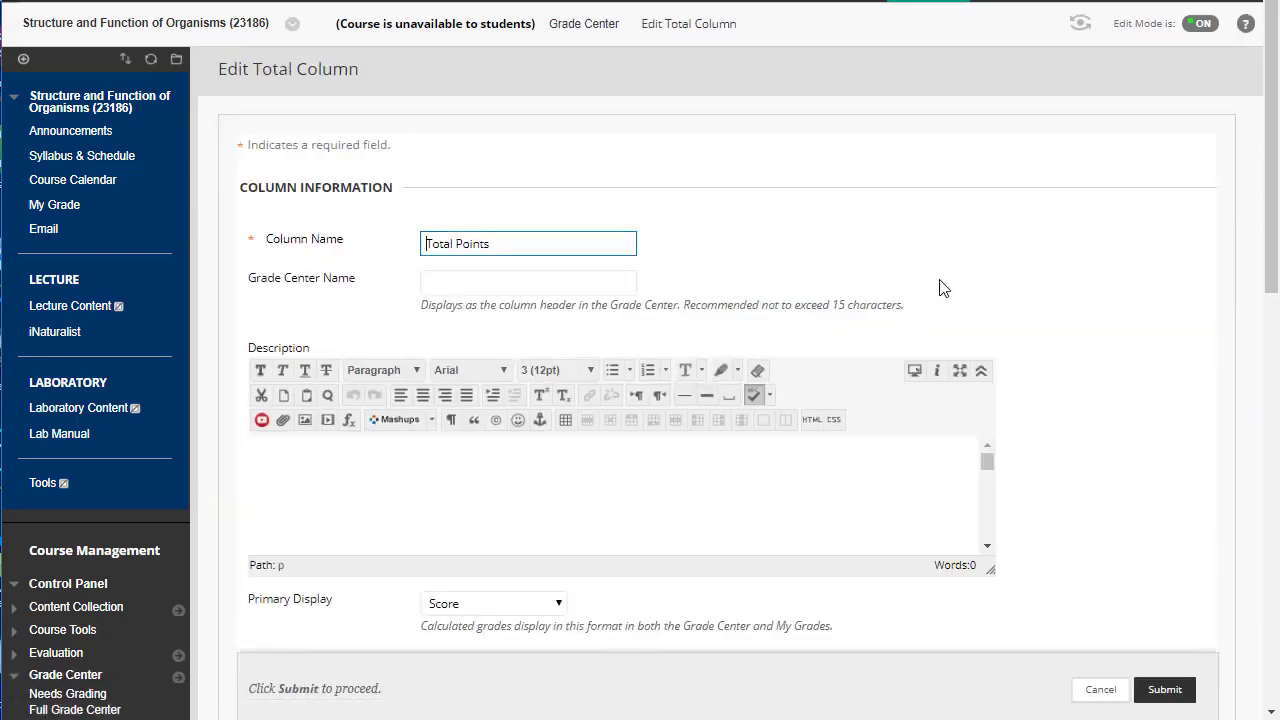
- Rename the Total Points column as Grade for Unit 2
{"action": "scroll", "coordinate": [940, 288], "scroll_direction": "down", "scroll_amount": 1}
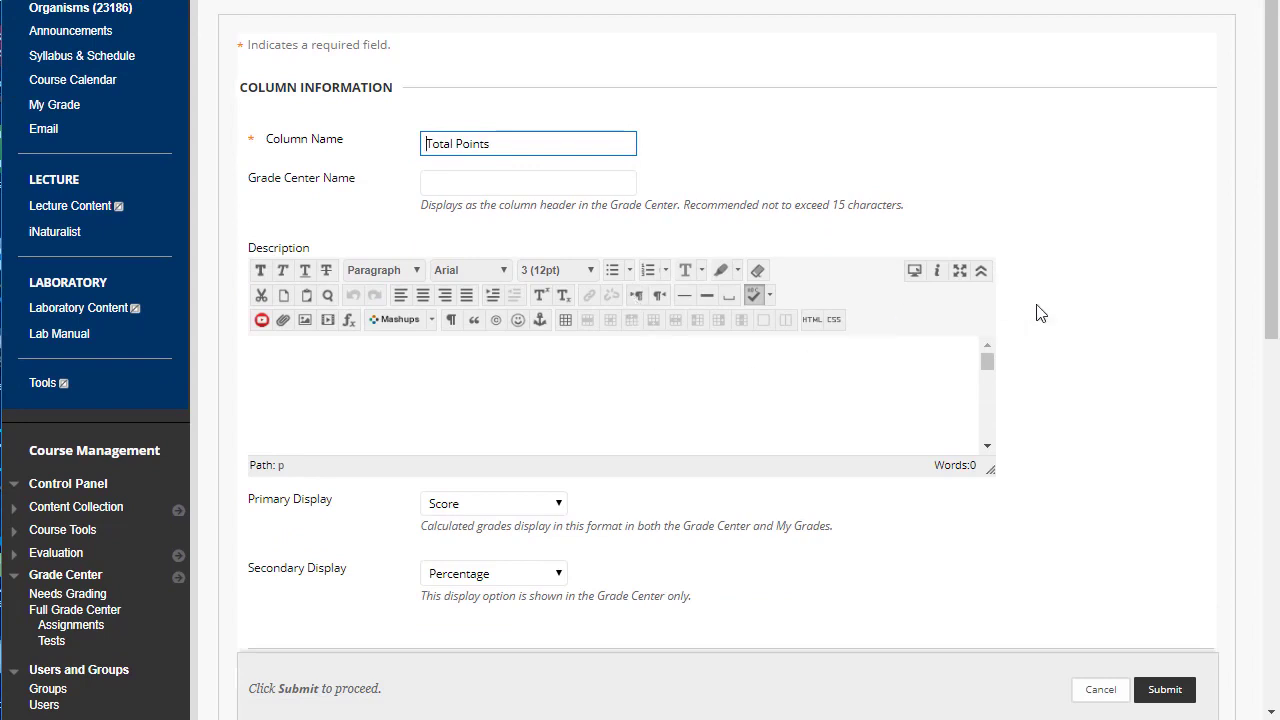
{"action": "scroll", "coordinate": [1077, 314], "scroll_direction": "down", "scroll_amount": 1}
{"action": "scroll", "coordinate": [1057, 323], "scroll_direction": "up", "scroll_amount": 1}
{"action": "left_click_drag", "start_coordinate": [531, 143], "coordinate": [418, 168]}
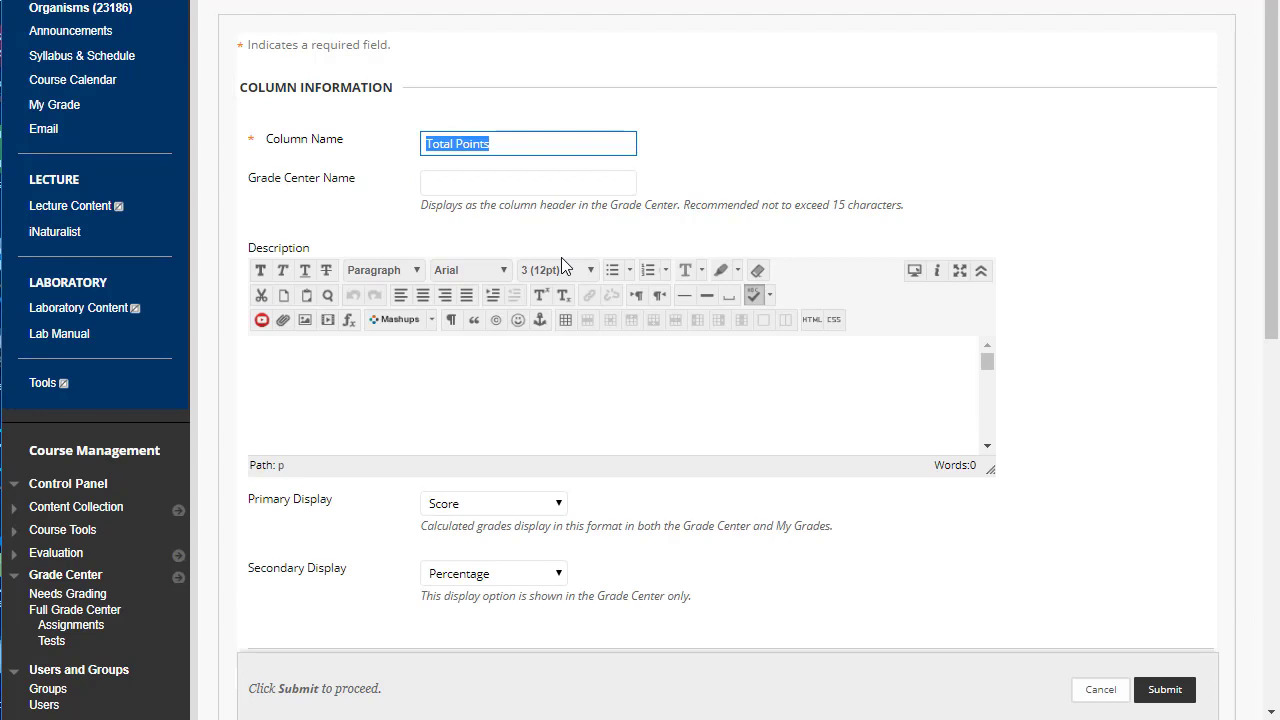
{"action": "type", "text": "Grade"}
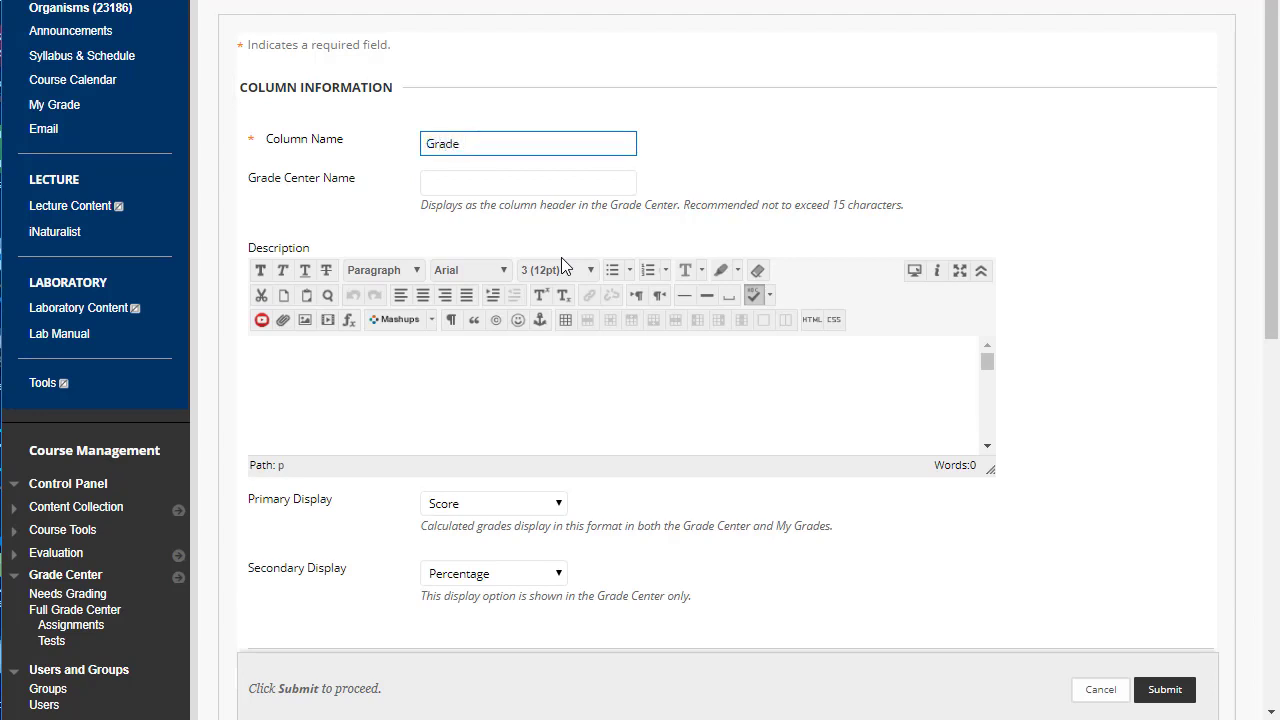
{"action": "type", "text": " for Unit 2"}
{"action": "left_click", "coordinate": [768, 118]}
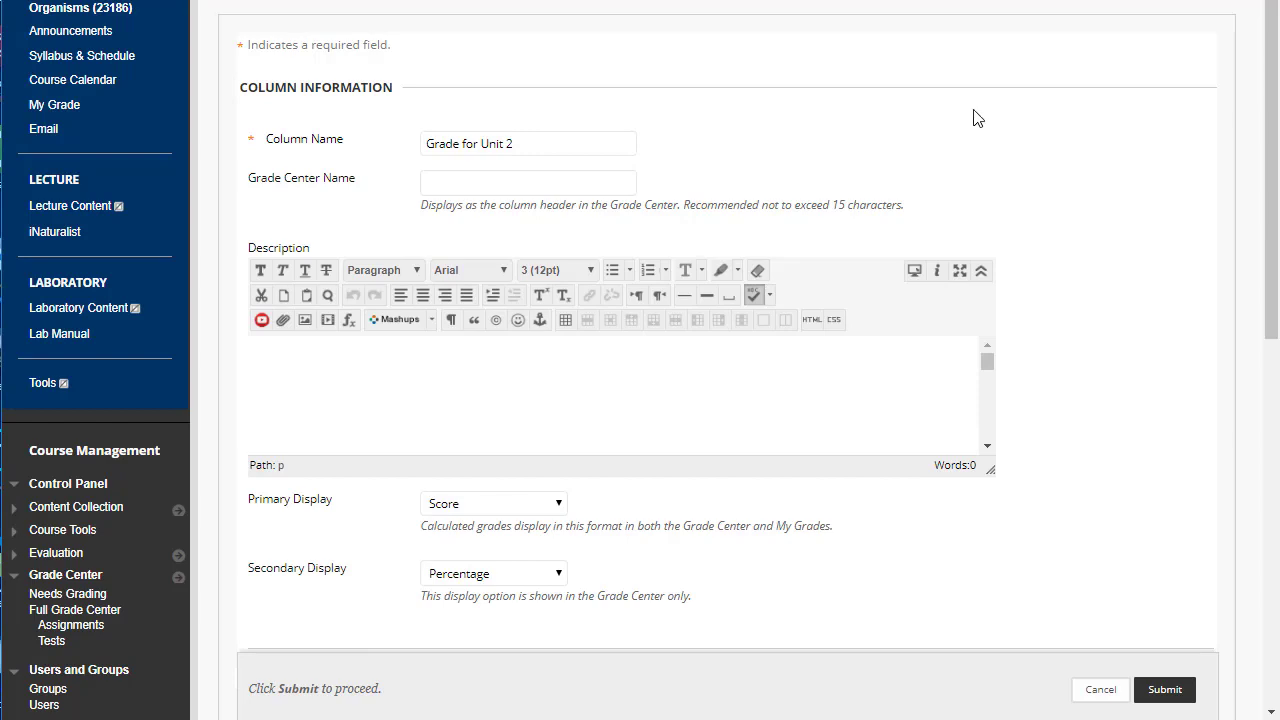
- Set the total to include all grade columns in the Unit 2 grading period and submit the column changes
{"action": "scroll", "coordinate": [1071, 120], "scroll_direction": "down", "scroll_amount": 4}
{"action": "scroll", "coordinate": [1076, 126], "scroll_direction": "down", "scroll_amount": 4}
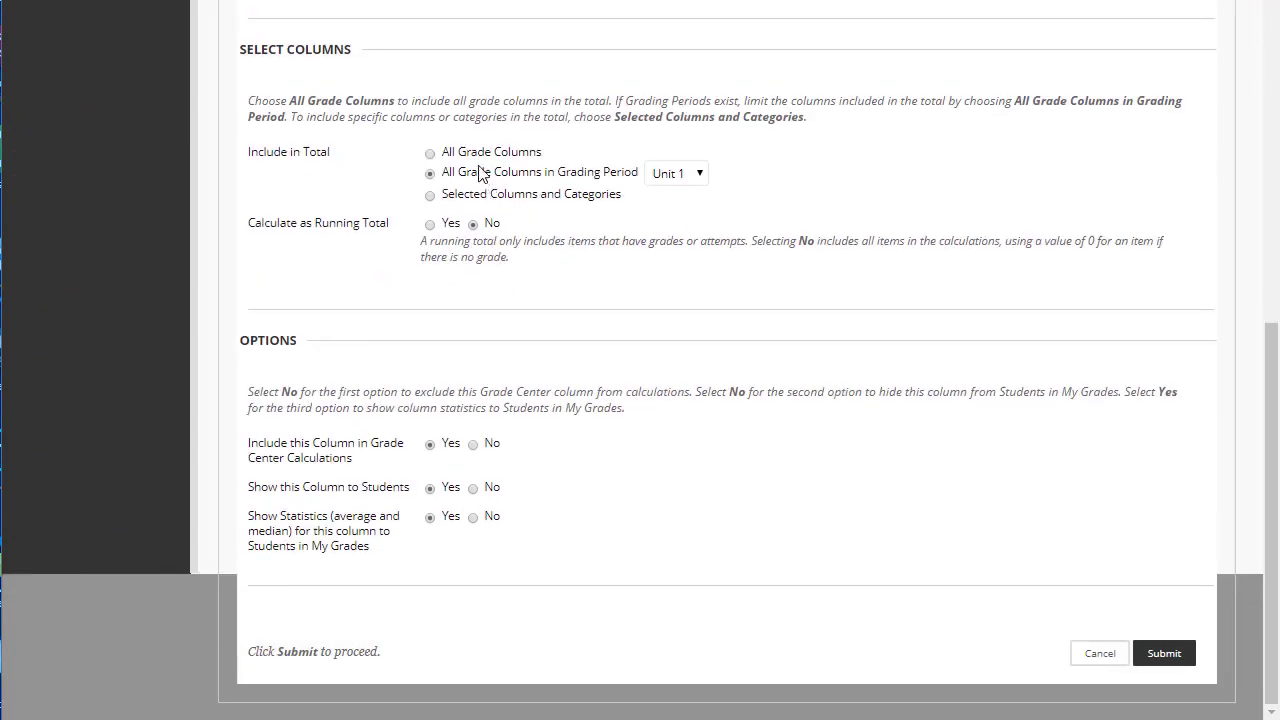
{"action": "left_click", "coordinate": [430, 153]}
{"action": "left_click", "coordinate": [431, 196]}
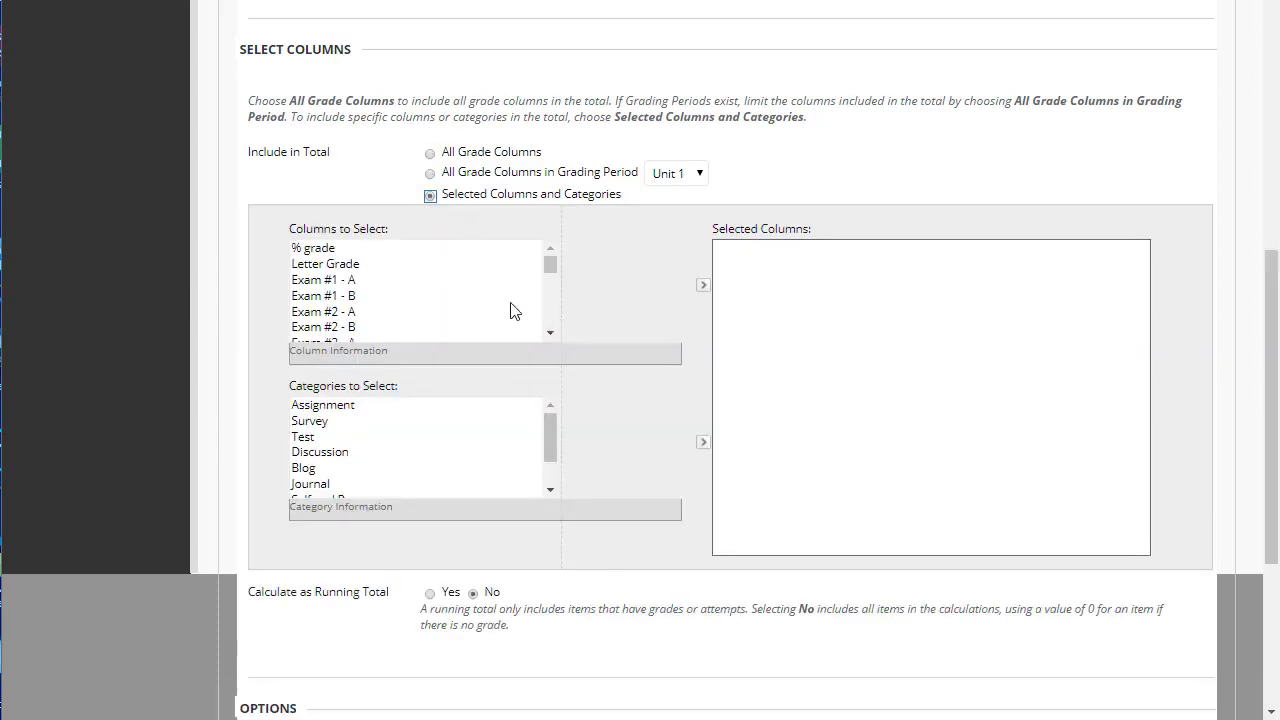
{"action": "left_click", "coordinate": [430, 174]}
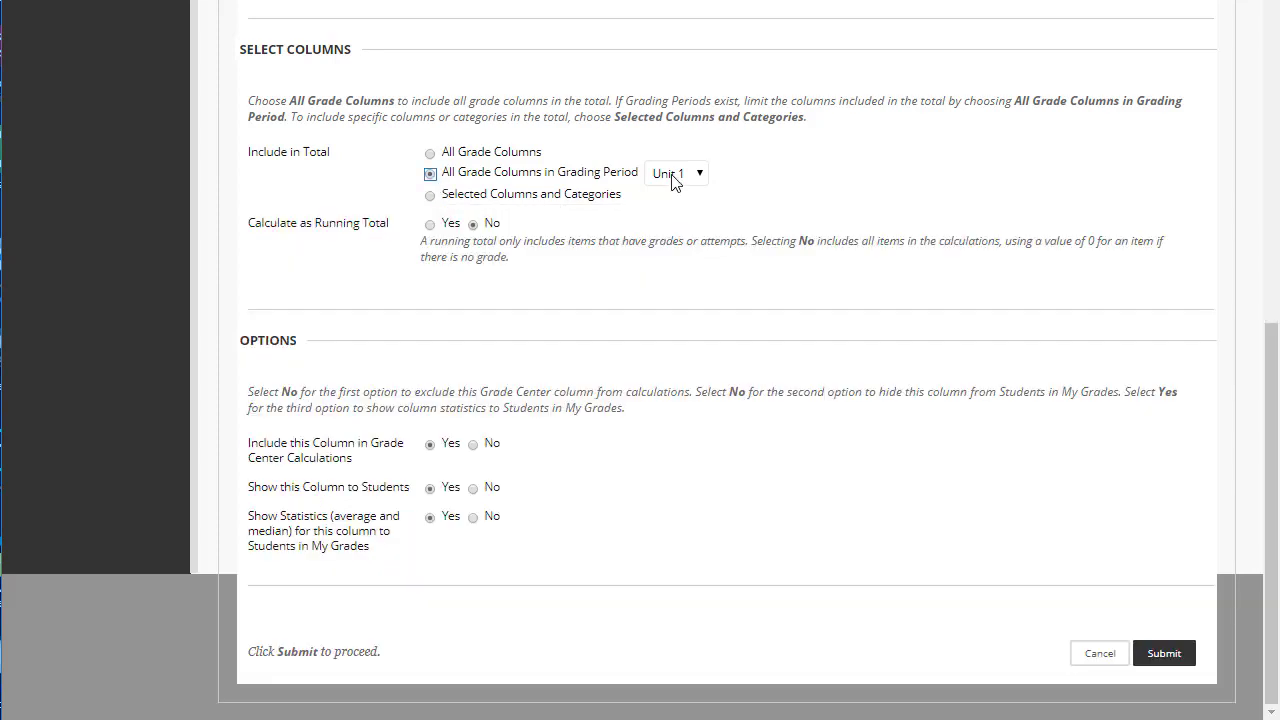
{"action": "left_click", "coordinate": [673, 175]}
{"action": "left_click", "coordinate": [676, 231]}
{"action": "left_click_drag", "start_coordinate": [514, 226], "coordinate": [240, 236]}
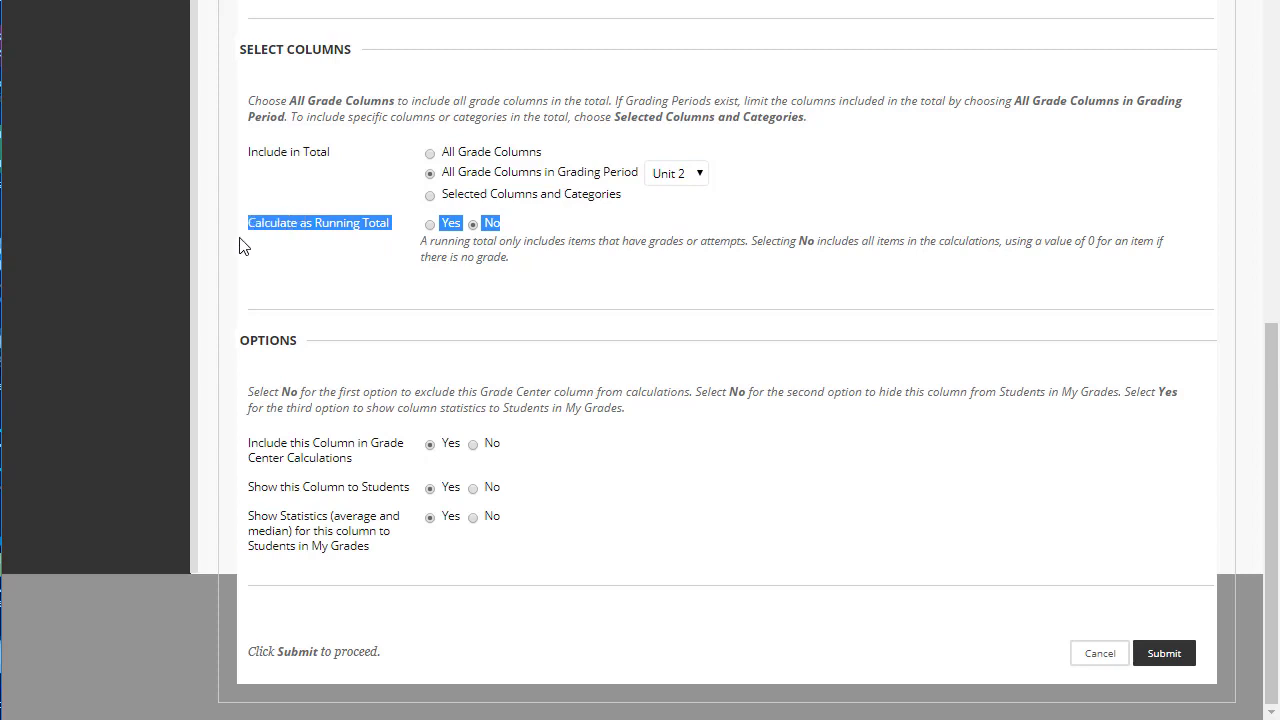
{"action": "left_click", "coordinate": [476, 278]}
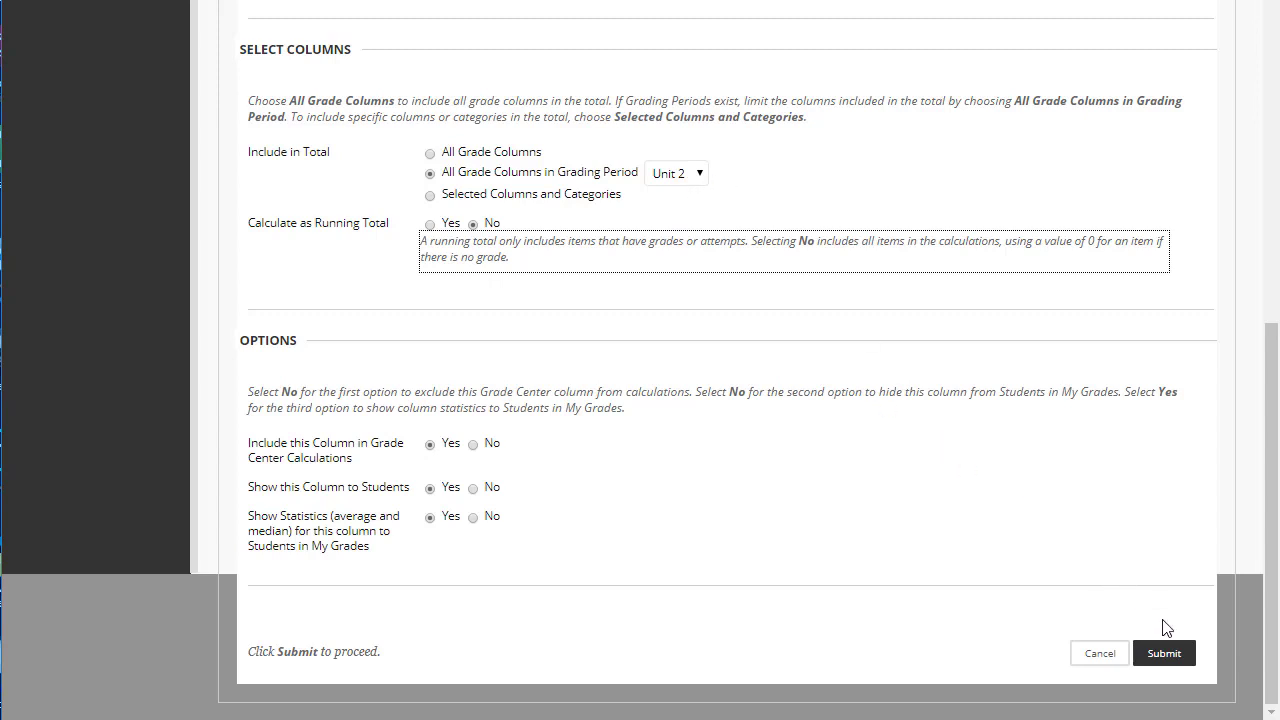
{"action": "left_click", "coordinate": [1163, 652]}
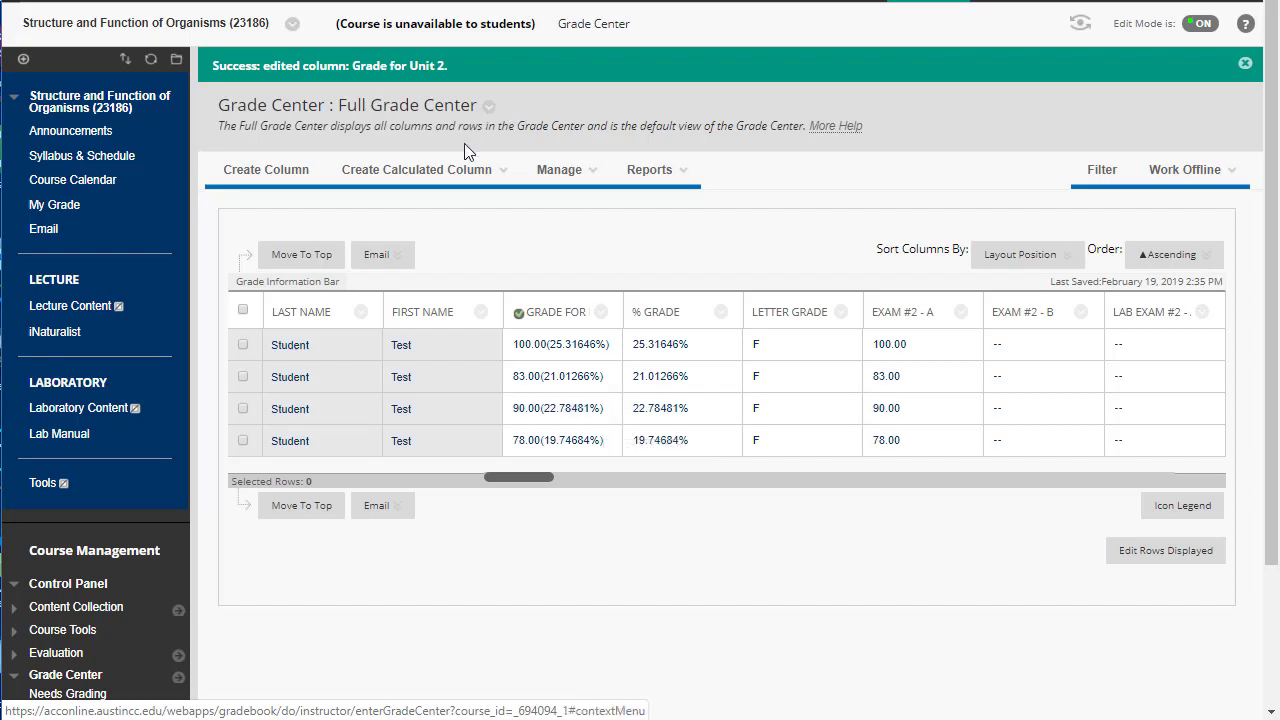
- Create a grade category named Lab Reports and return from the categories list to the Full Grade Center
{"action": "left_click", "coordinate": [587, 174]}
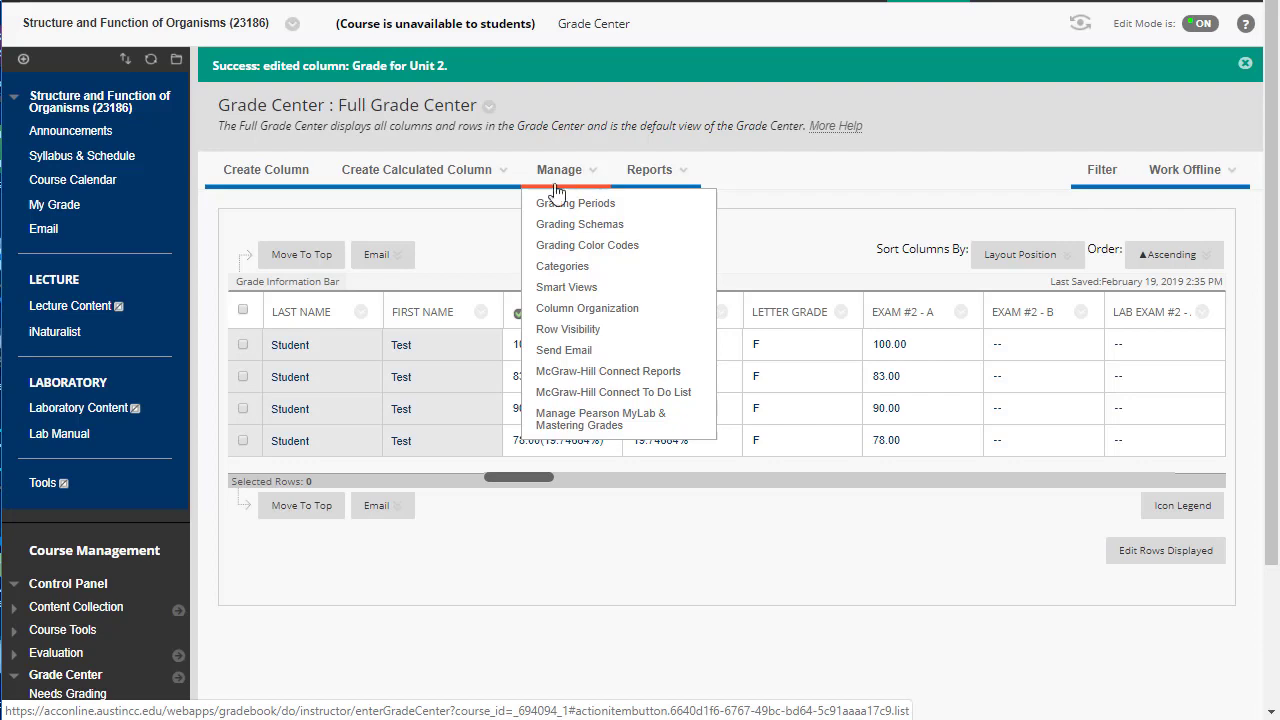
{"action": "left_click", "coordinate": [578, 270]}
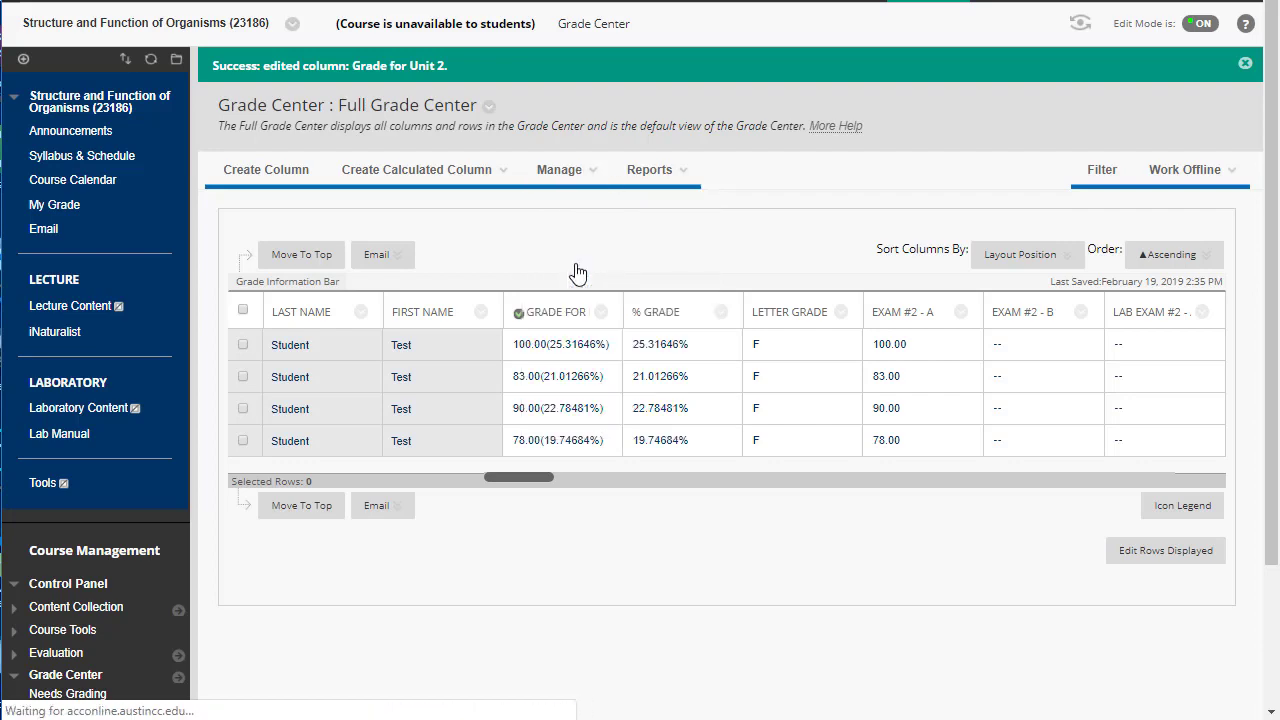
{"action": "scroll", "coordinate": [578, 270], "scroll_direction": "down", "scroll_amount": 3}
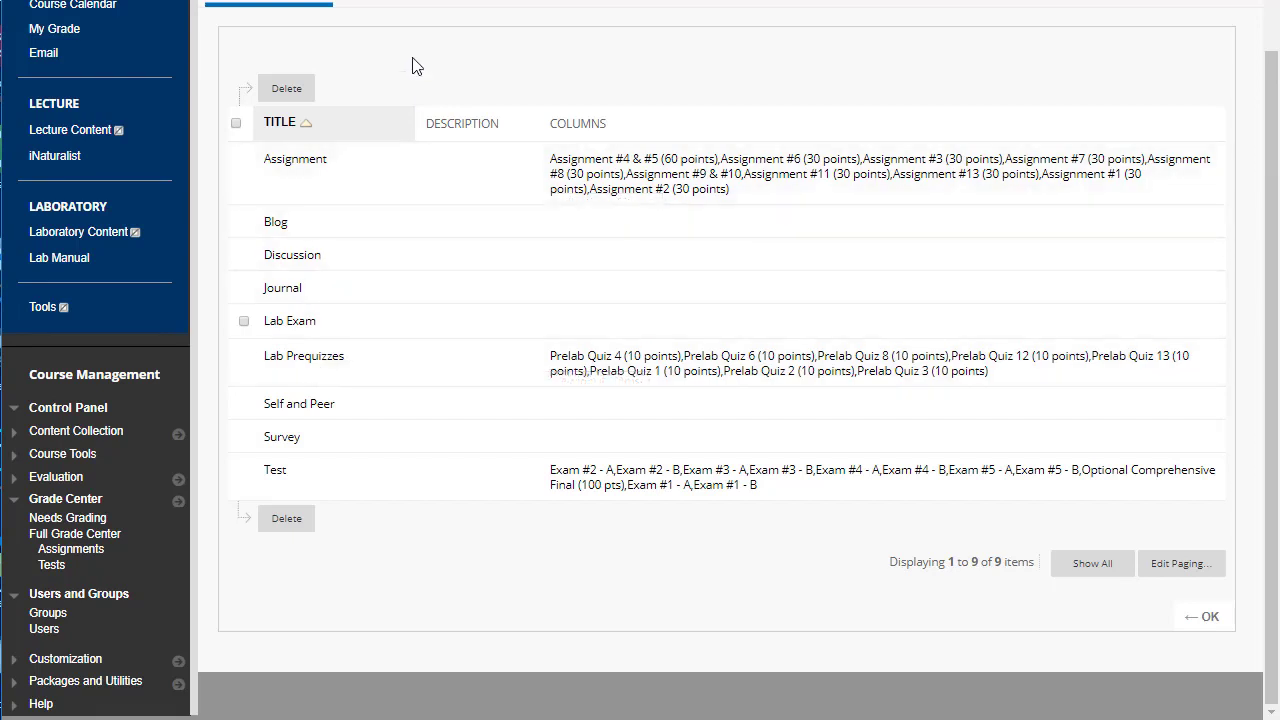
{"action": "left_click", "coordinate": [290, 4]}
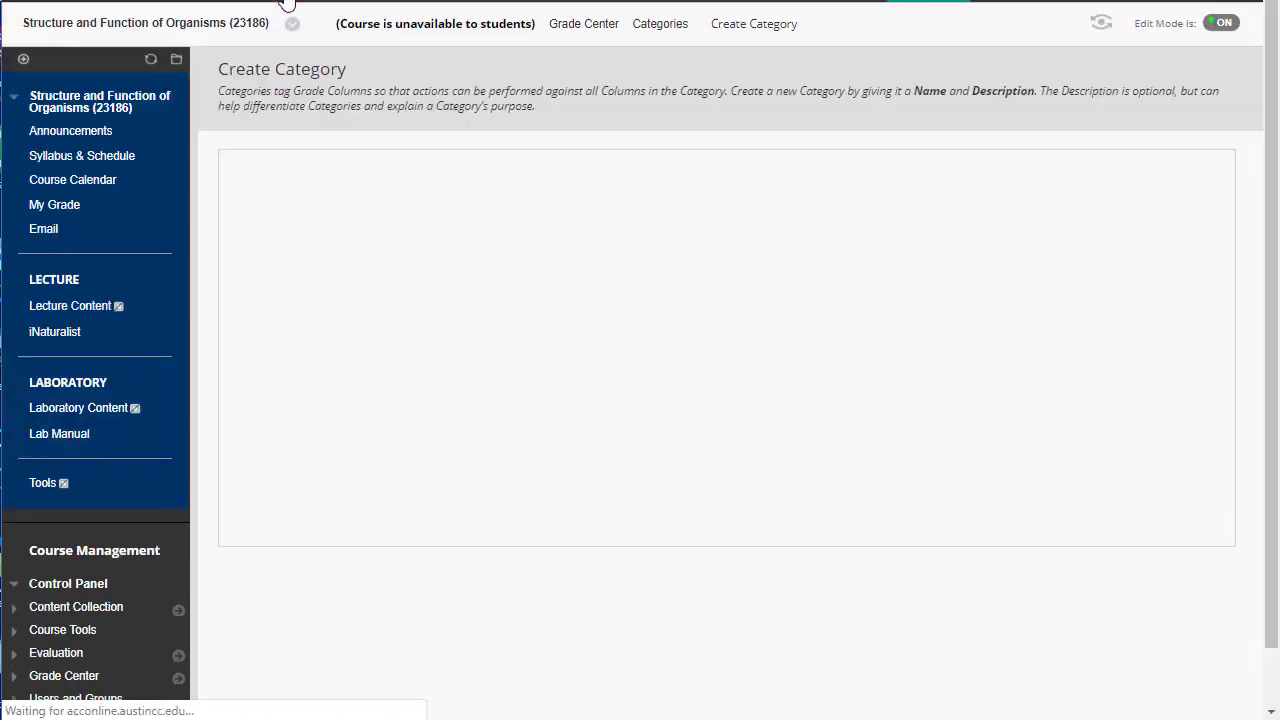
{"action": "type", "text": "L"}
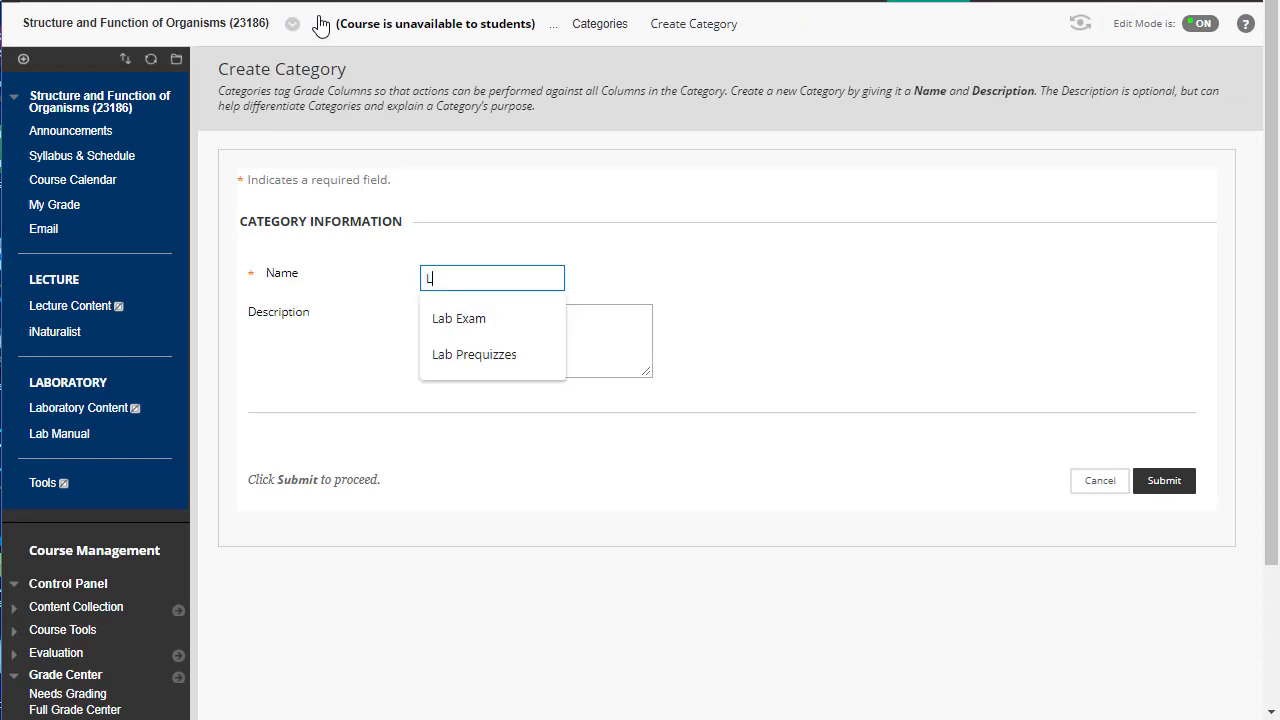
{"action": "type", "text": "ab Reports"}
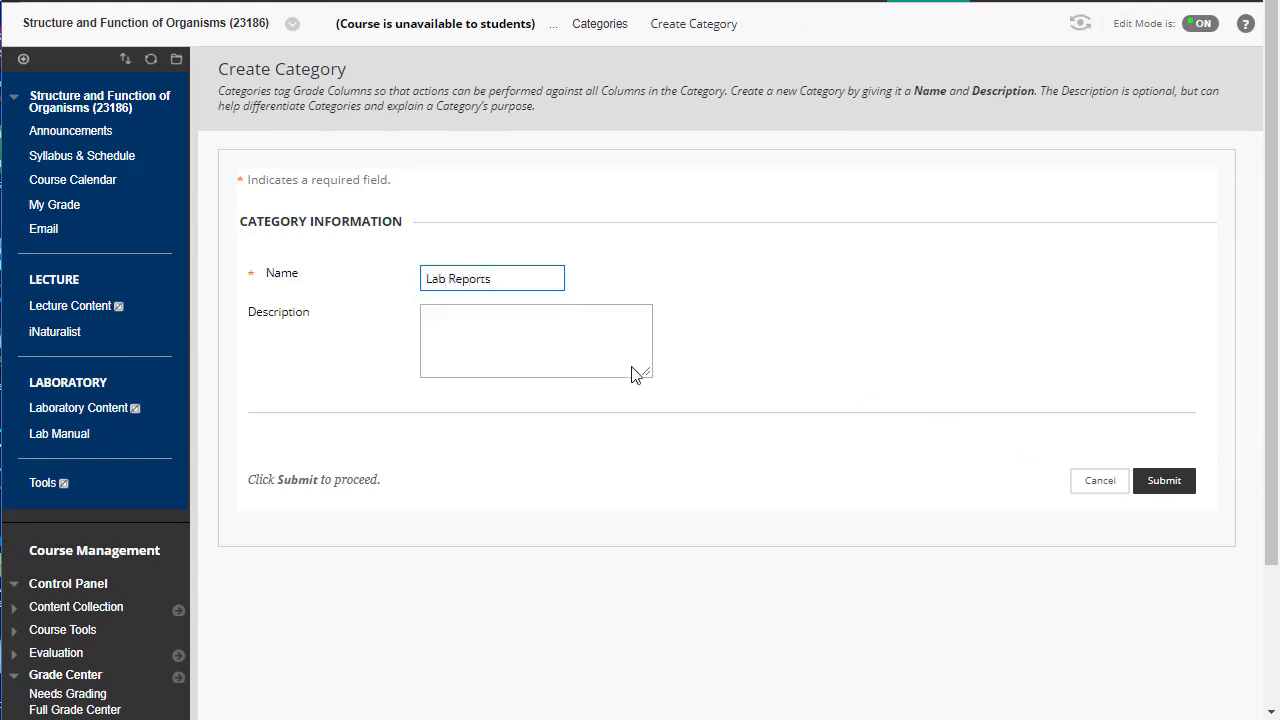
{"action": "left_click", "coordinate": [1177, 482]}
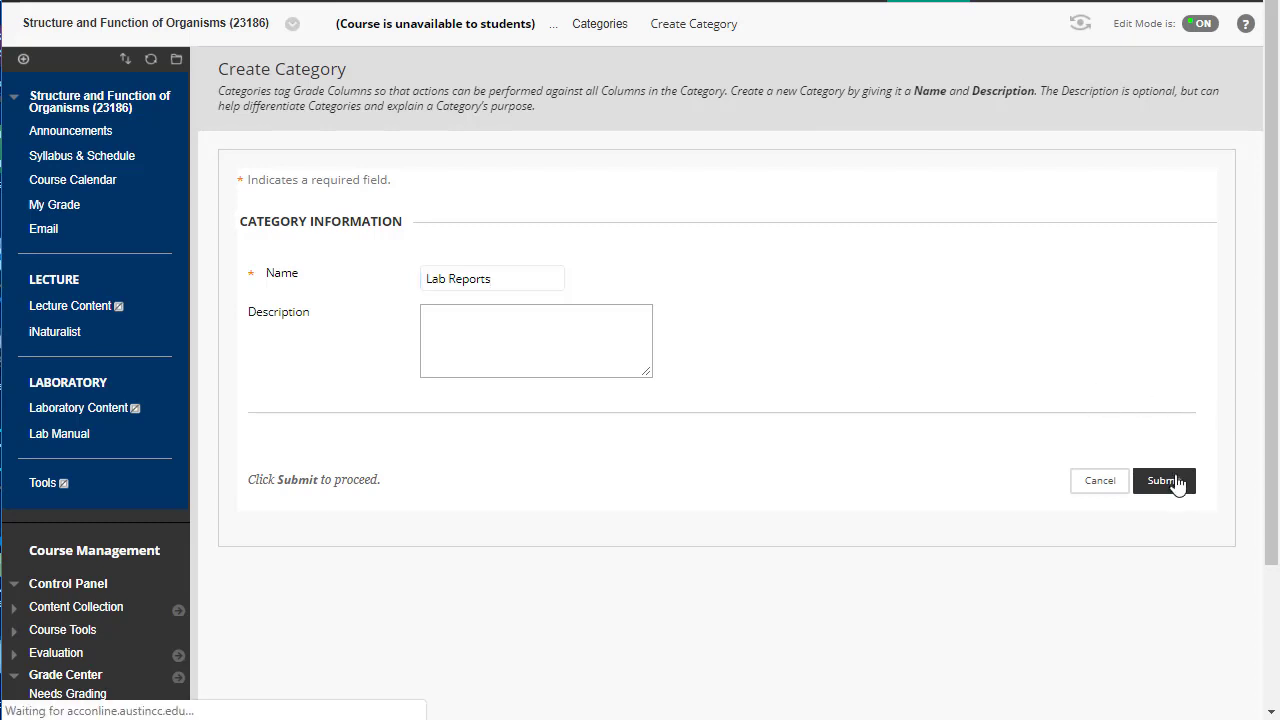
{"action": "scroll", "coordinate": [797, 366], "scroll_direction": "down", "scroll_amount": 2}
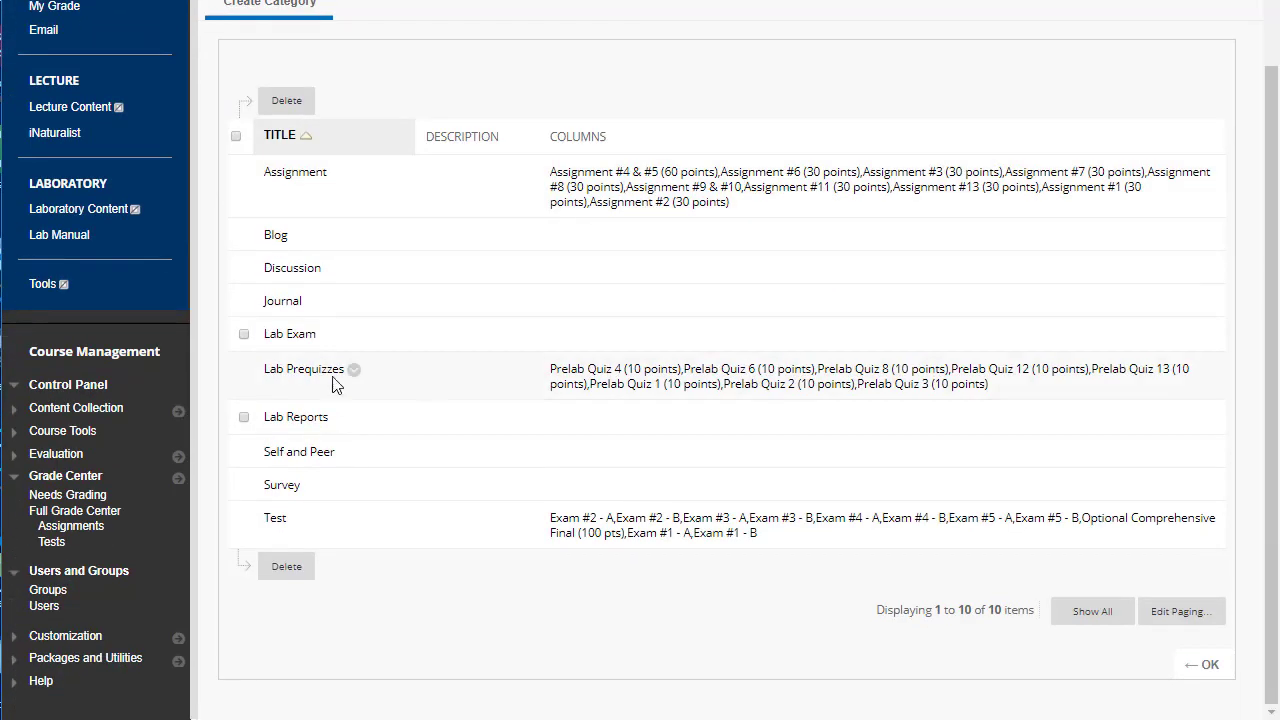
{"action": "left_click", "coordinate": [1208, 665]}
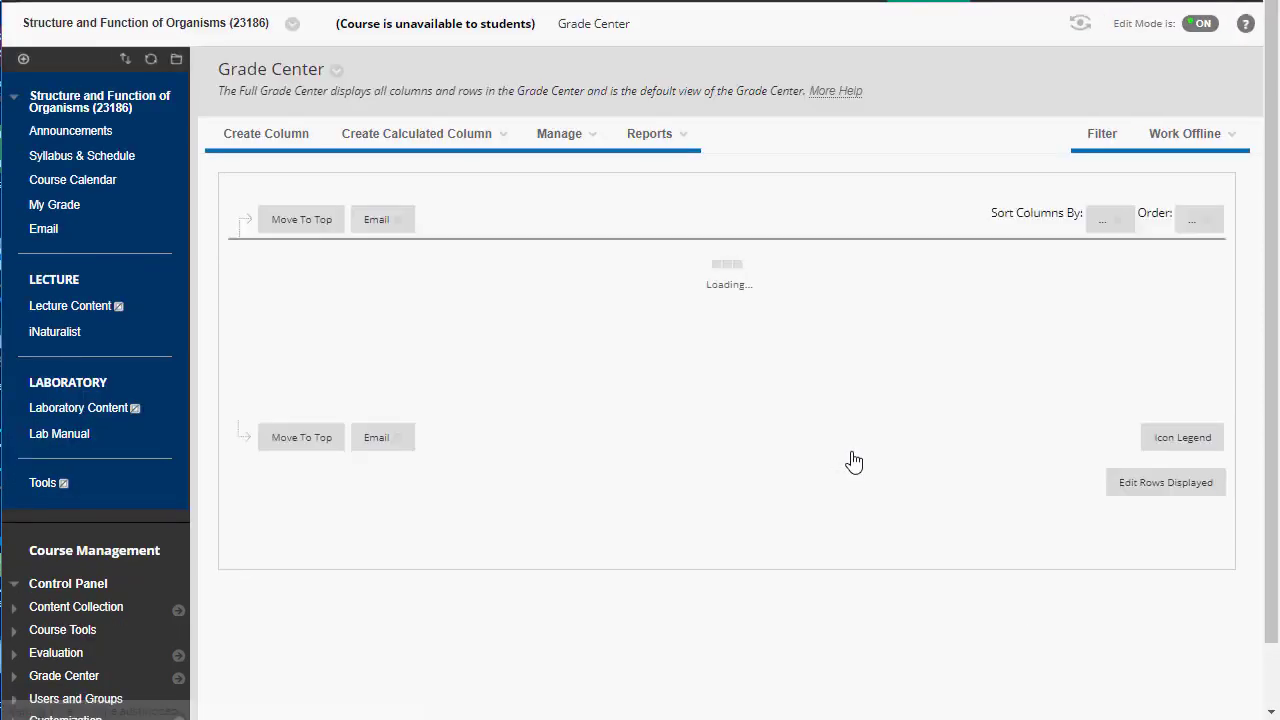
- Open the Column Organization page and go to the Unit 2 columns
{"action": "left_click", "coordinate": [545, 134]}
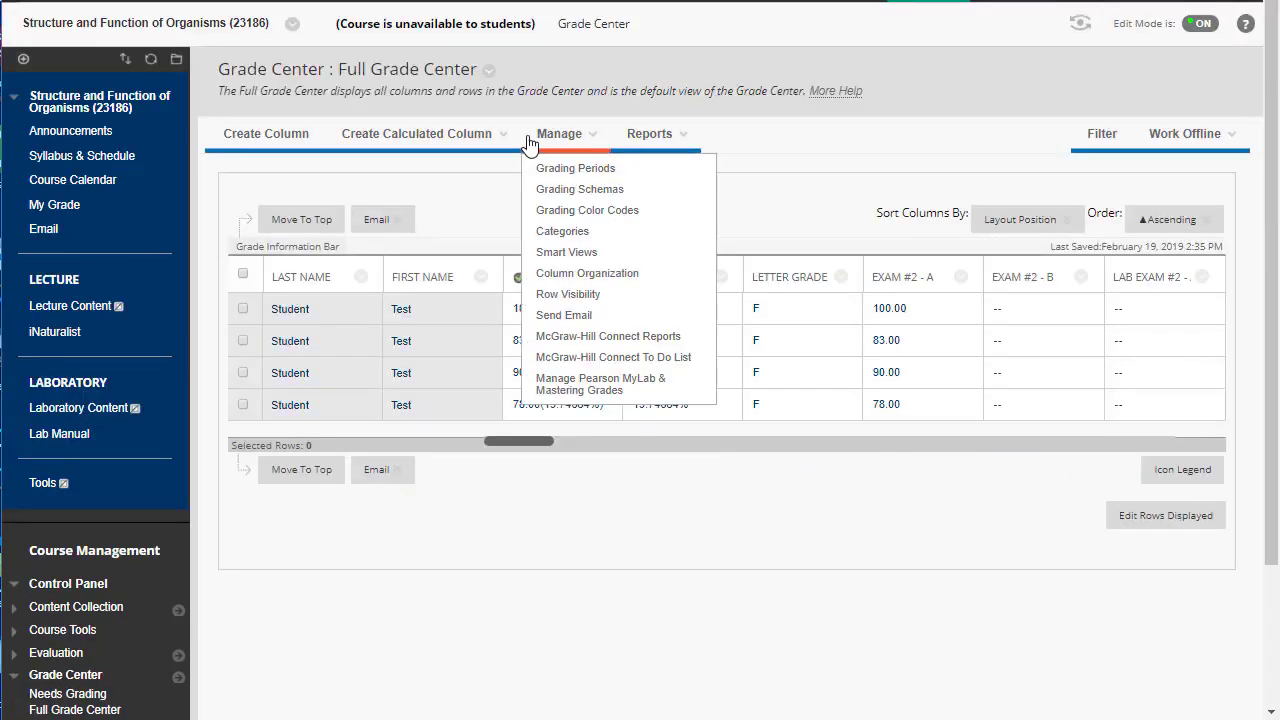
{"action": "left_click", "coordinate": [585, 275]}
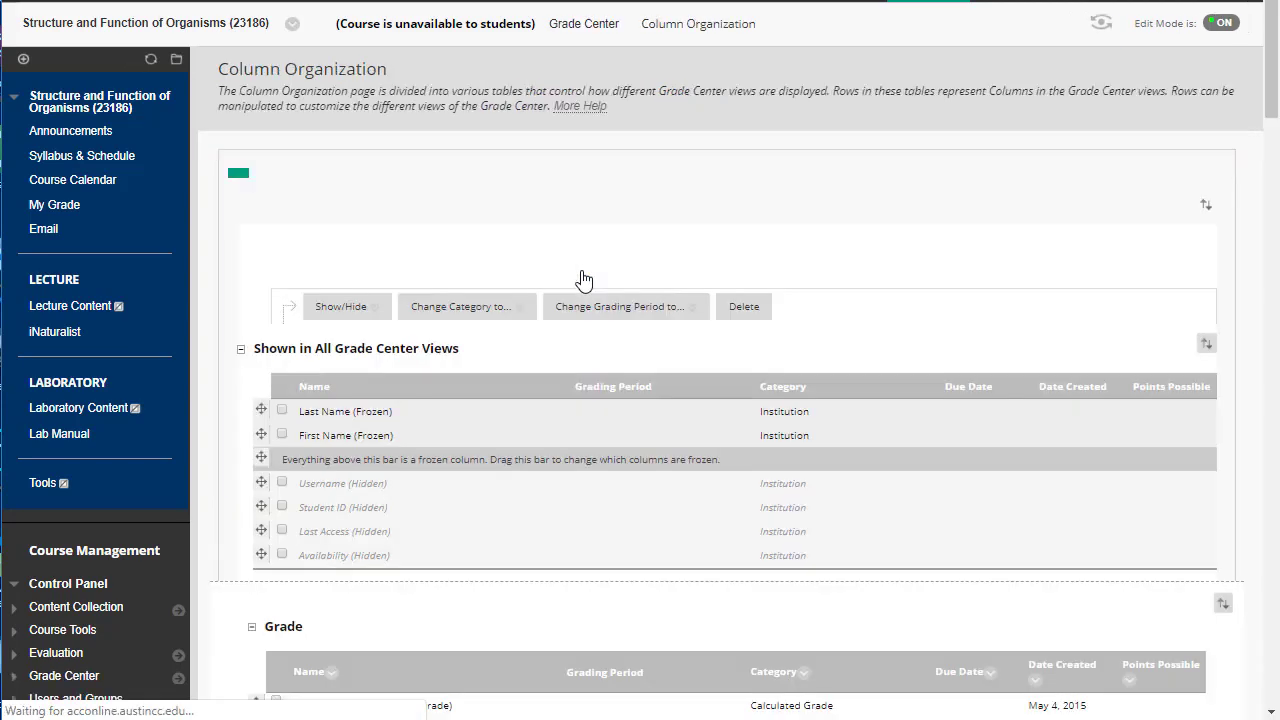
{"action": "scroll", "coordinate": [831, 243], "scroll_direction": "down", "scroll_amount": 3}
{"action": "scroll", "coordinate": [832, 237], "scroll_direction": "down", "scroll_amount": 3}
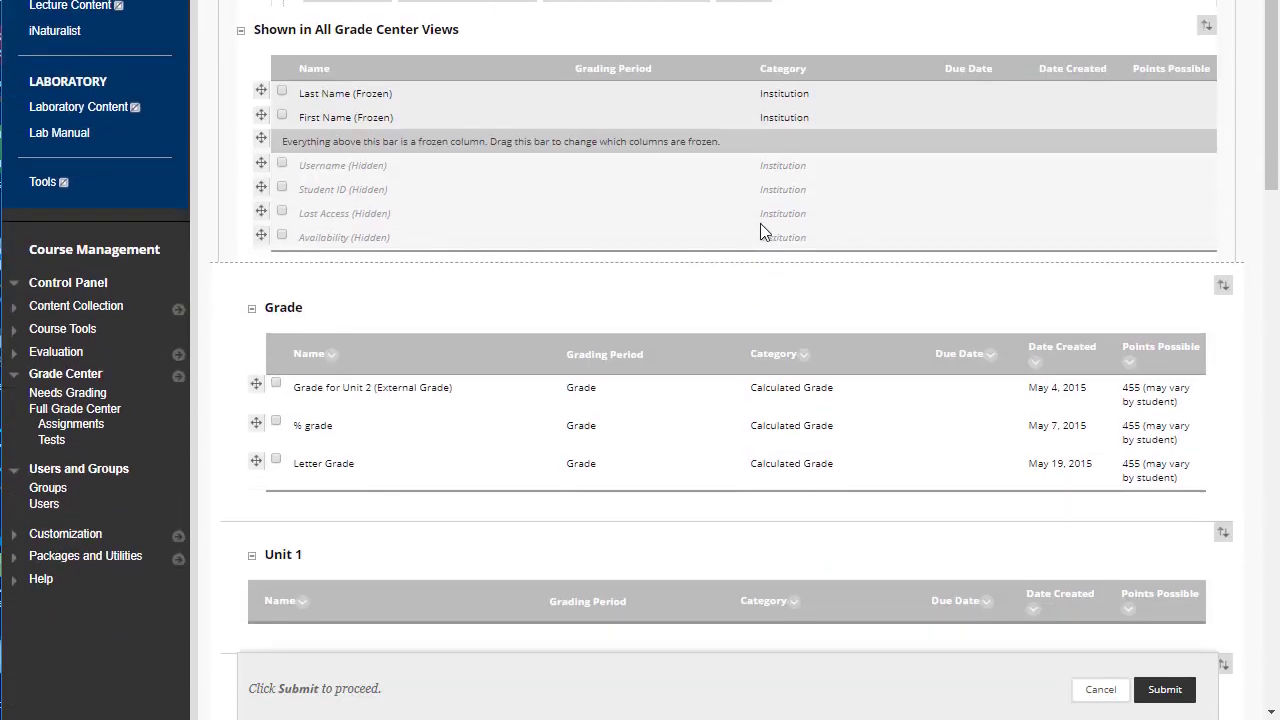
{"action": "scroll", "coordinate": [760, 222], "scroll_direction": "down", "scroll_amount": 8}
{"action": "scroll", "coordinate": [760, 231], "scroll_direction": "down", "scroll_amount": 6}
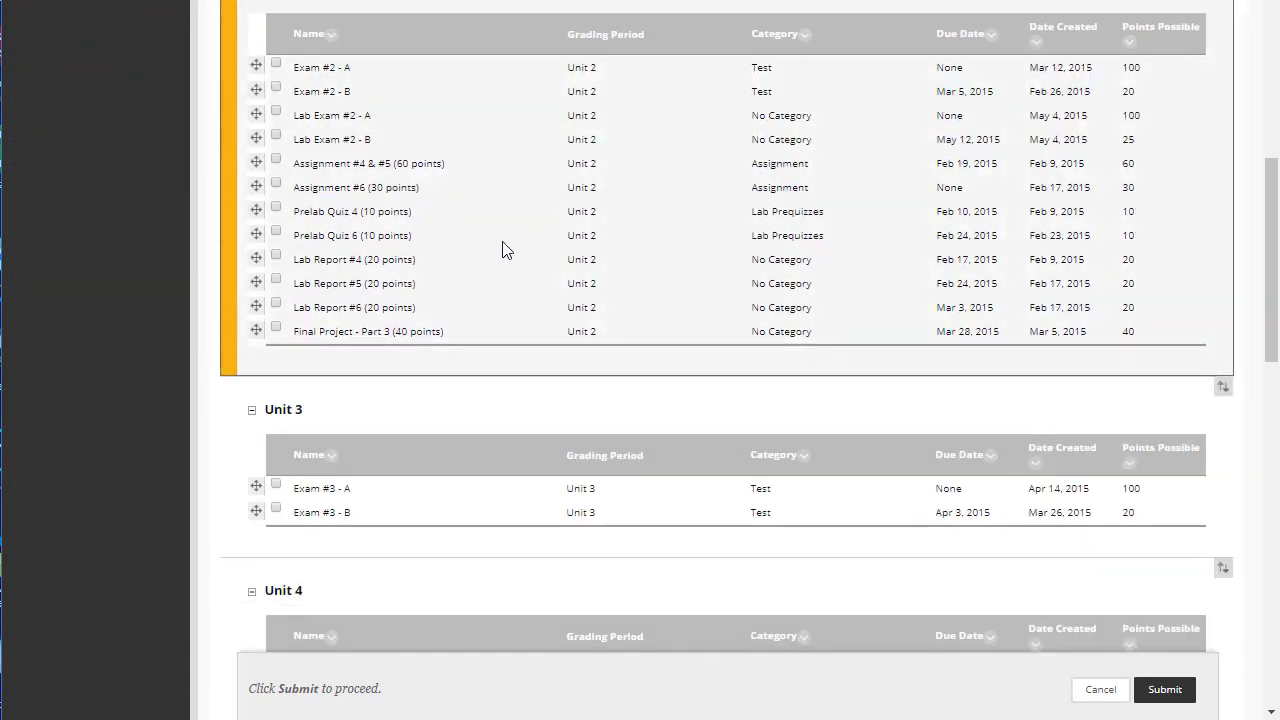
- Change the category of the Lab Report #4 through #15 columns to Lab Reports and submit the column organization
{"action": "left_click", "coordinate": [276, 256]}
{"action": "left_click", "coordinate": [276, 280]}
{"action": "left_click", "coordinate": [276, 303]}
{"action": "scroll", "coordinate": [480, 303], "scroll_direction": "down", "scroll_amount": 20}
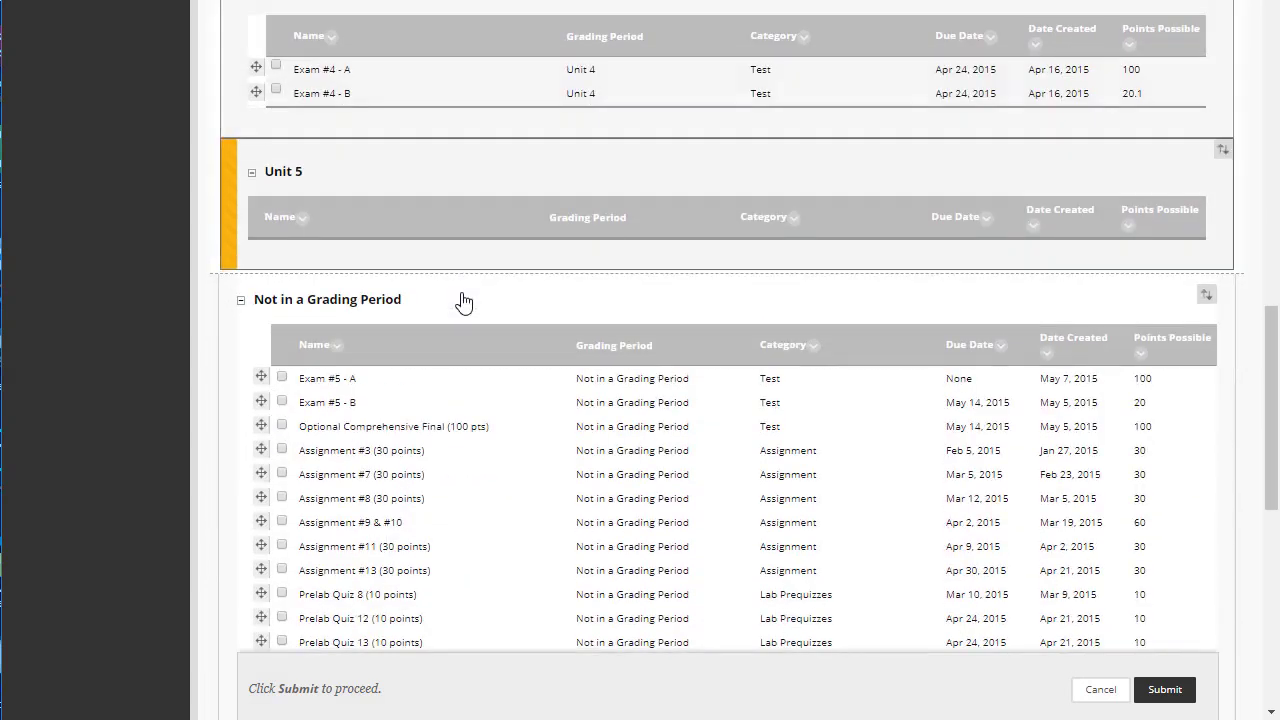
{"action": "scroll", "coordinate": [445, 289], "scroll_direction": "down", "scroll_amount": 2}
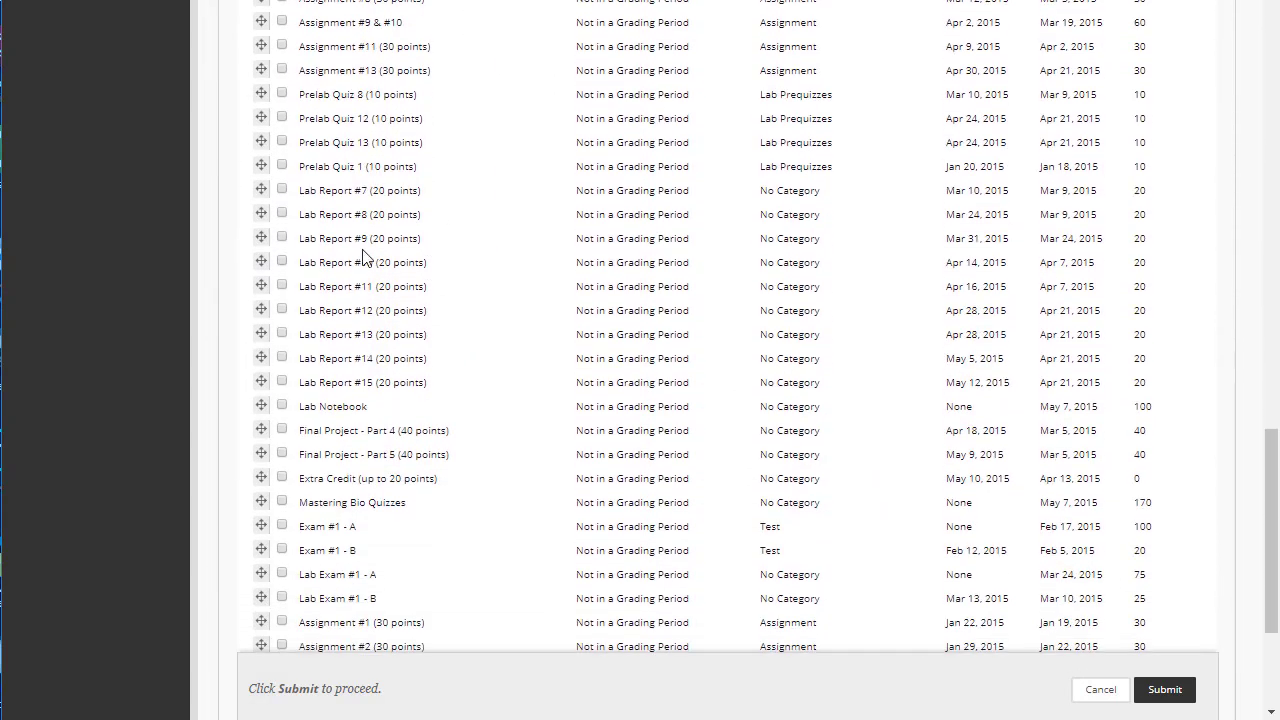
{"action": "left_click", "coordinate": [282, 190]}
{"action": "left_click", "coordinate": [282, 214]}
{"action": "left_click", "coordinate": [282, 238]}
{"action": "left_click", "coordinate": [282, 286]}
{"action": "left_click", "coordinate": [282, 262]}
{"action": "left_click", "coordinate": [282, 310]}
{"action": "left_click", "coordinate": [282, 334]}
{"action": "left_click", "coordinate": [282, 358]}
{"action": "left_click", "coordinate": [282, 382]}
{"action": "scroll", "coordinate": [795, 380], "scroll_direction": "down", "scroll_amount": 3}
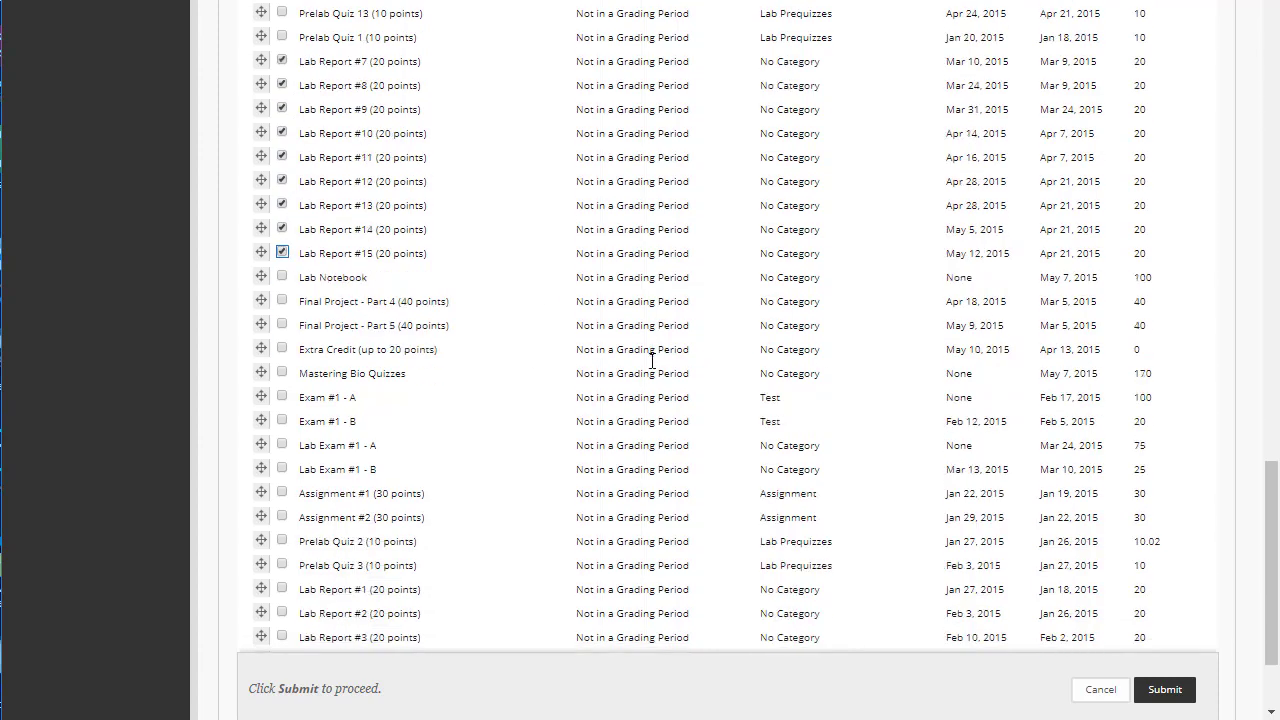
{"action": "left_click", "coordinate": [462, 574]}
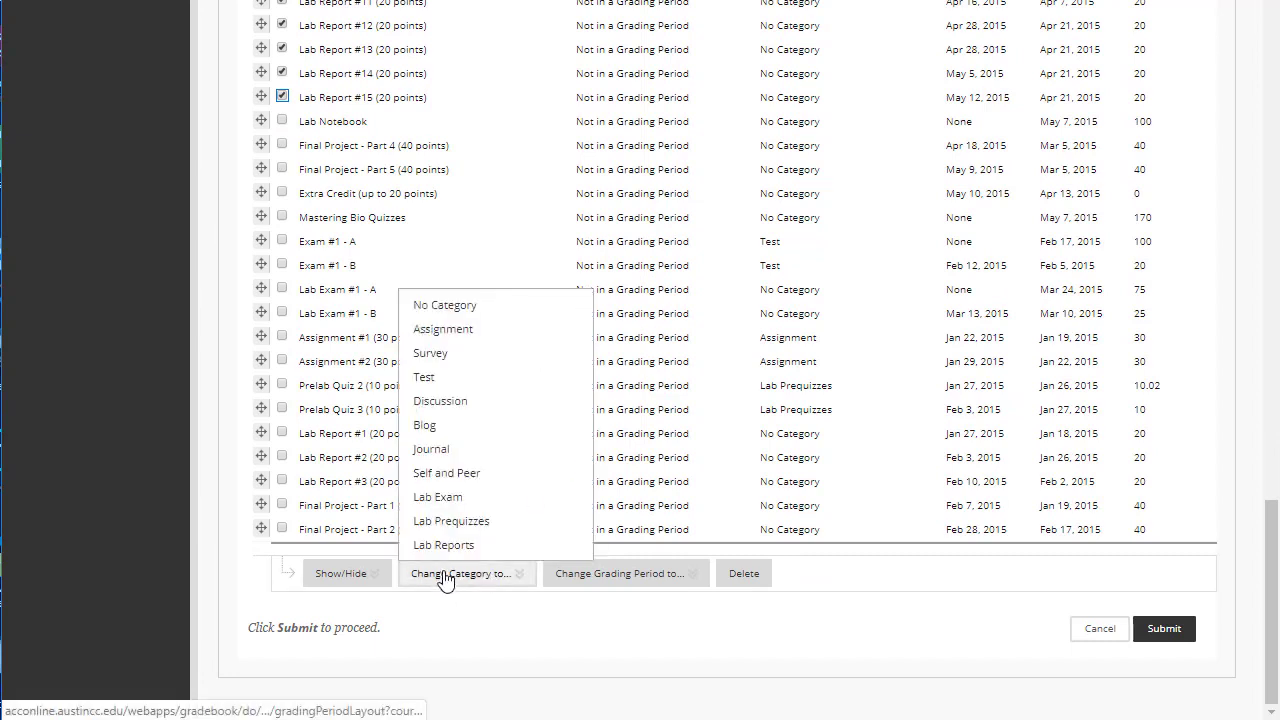
{"action": "left_click", "coordinate": [445, 549]}
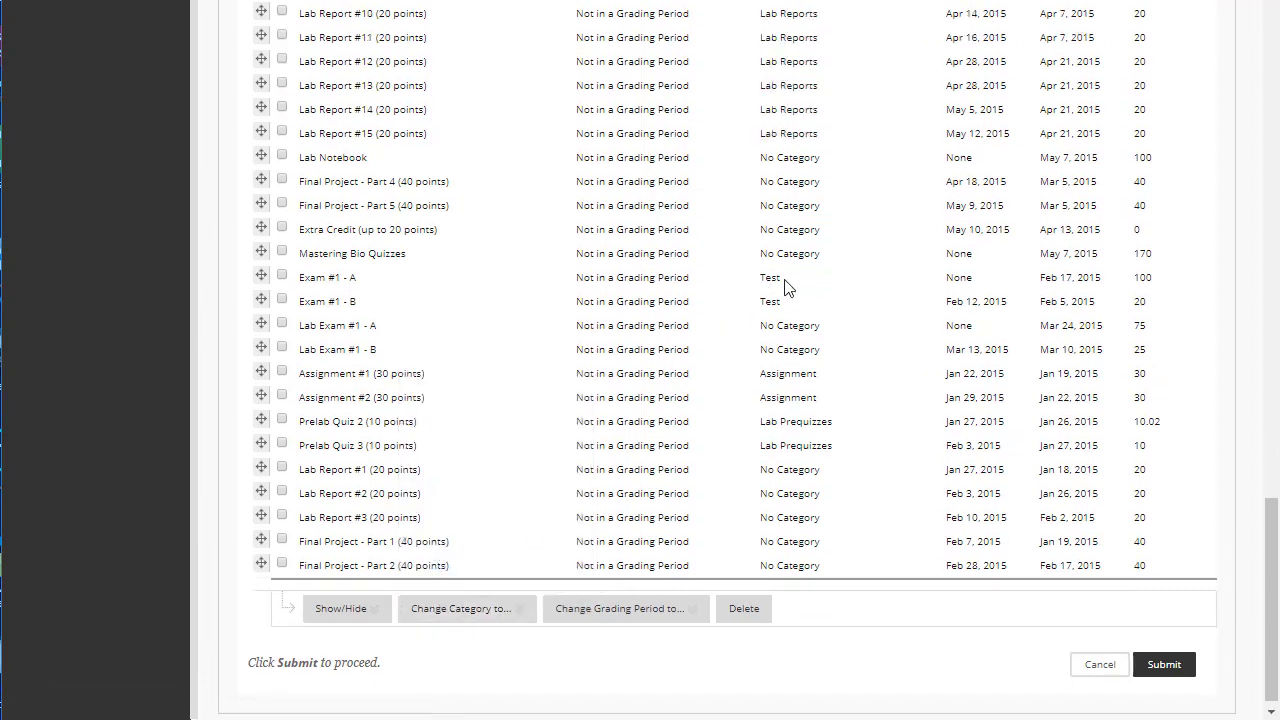
{"action": "left_click", "coordinate": [1162, 670]}
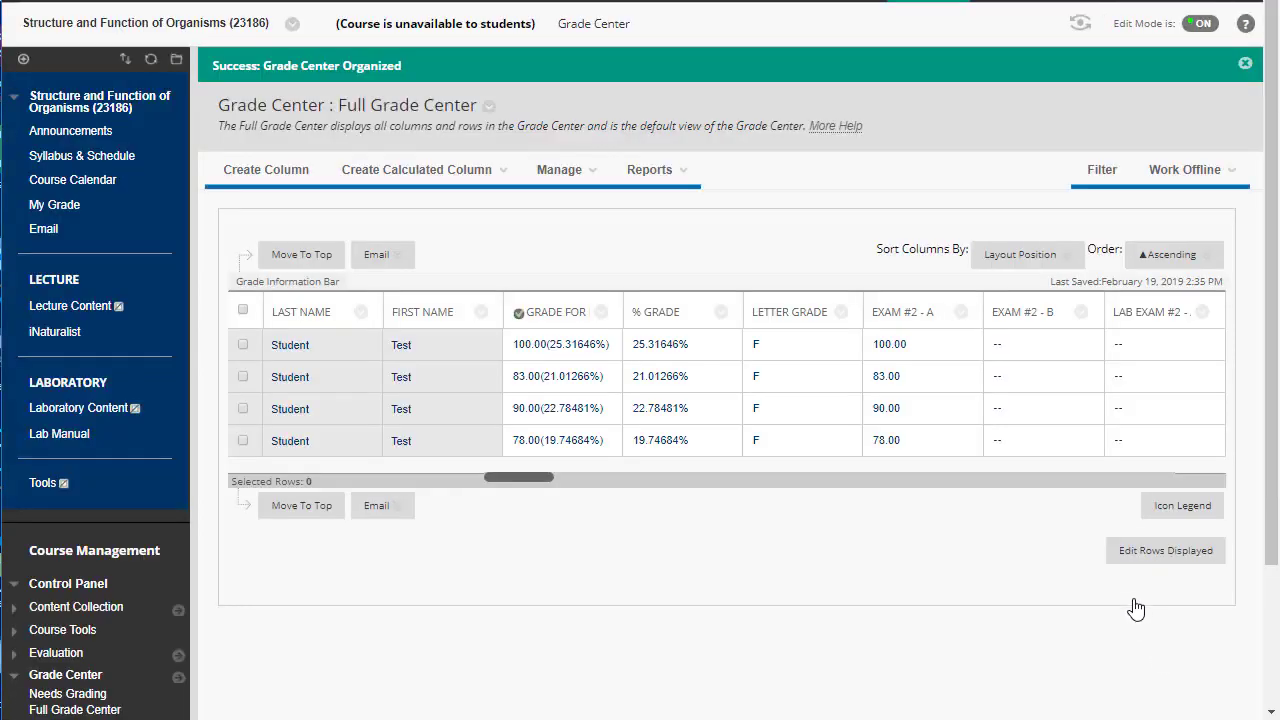
- Open the Grade for Unit 2 total column for editing and rename it Lab Report Grade
{"action": "left_click", "coordinate": [601, 313]}
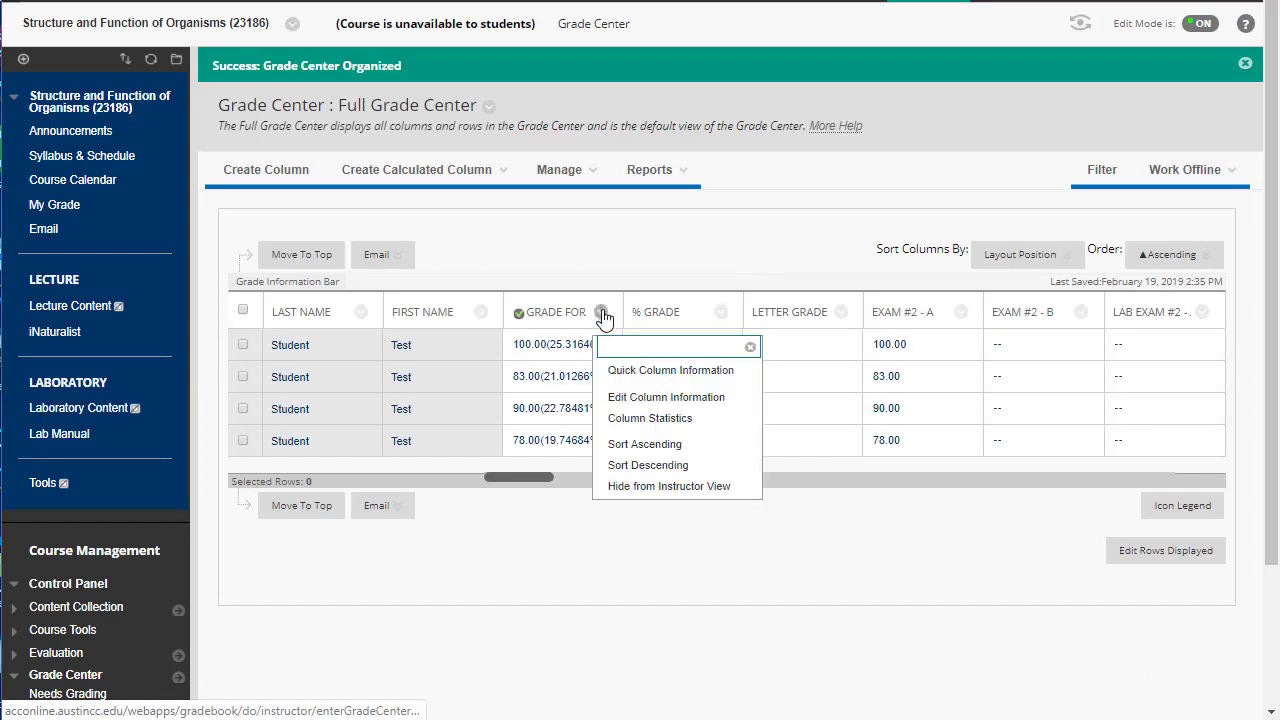
{"action": "left_click", "coordinate": [632, 397]}
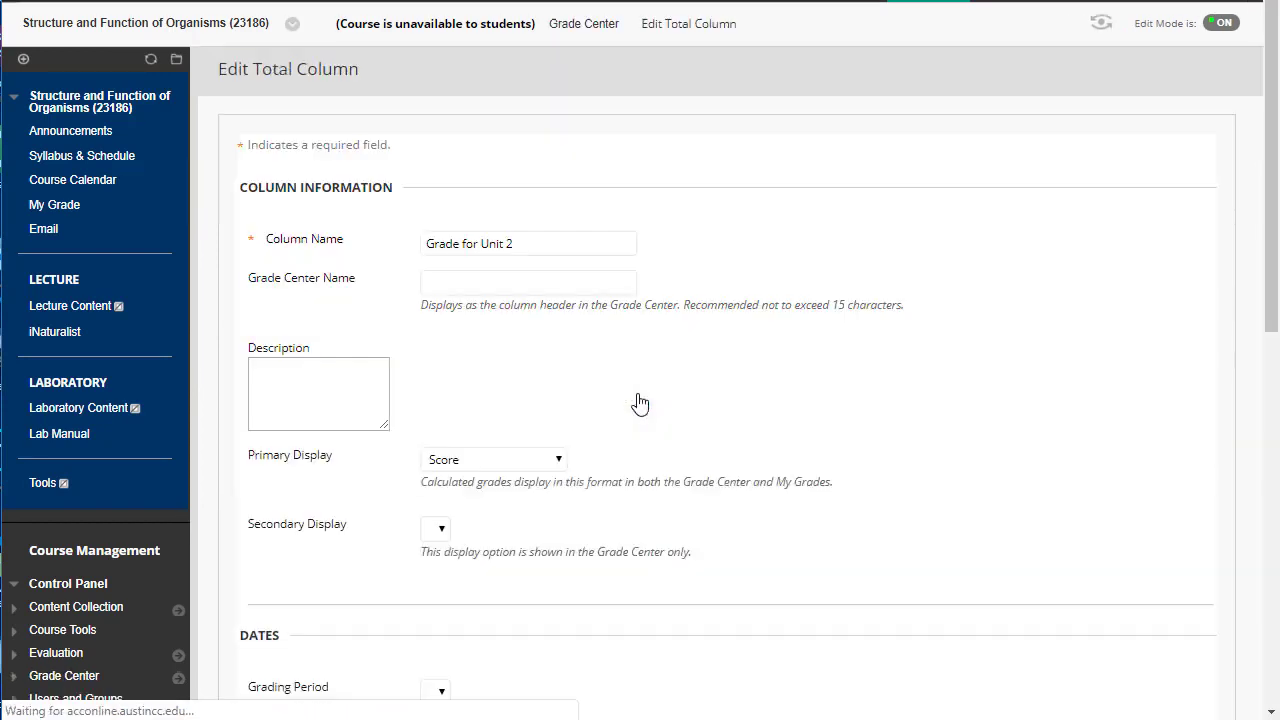
{"action": "scroll", "coordinate": [571, 380], "scroll_direction": "down", "scroll_amount": 2}
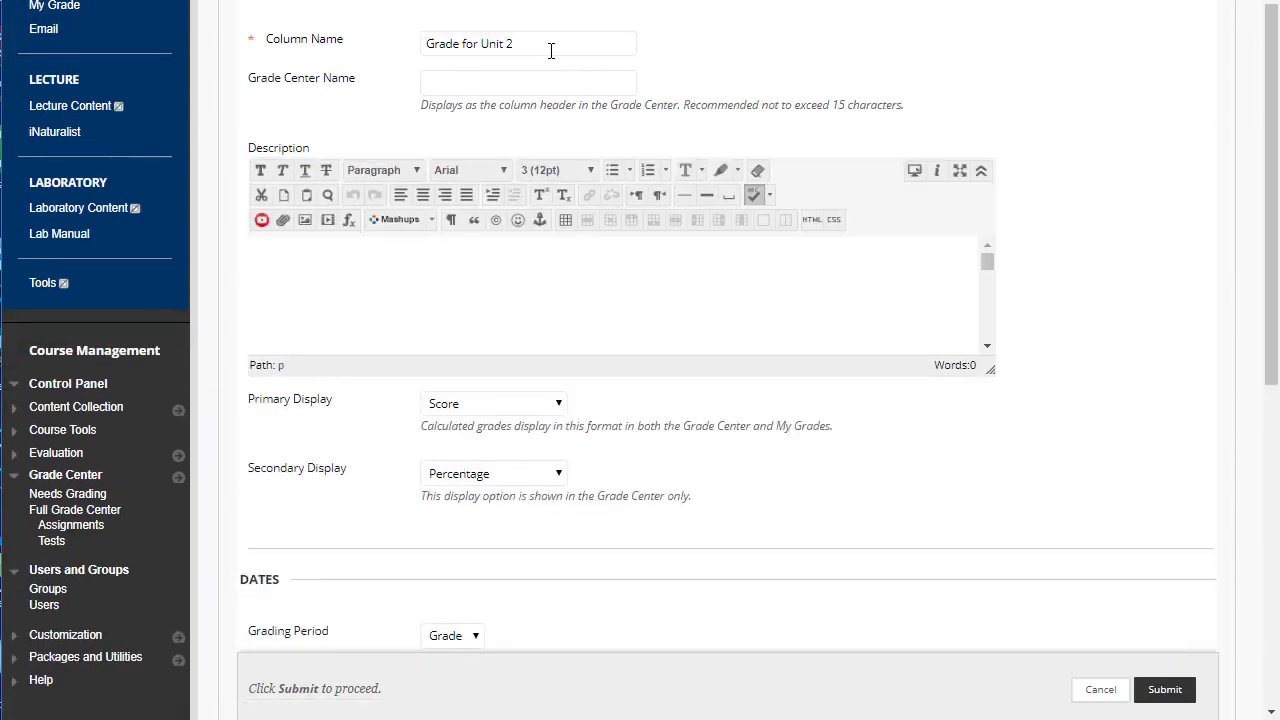
{"action": "left_click_drag", "start_coordinate": [549, 48], "coordinate": [256, 80]}
{"action": "type", "text": "Lab "}
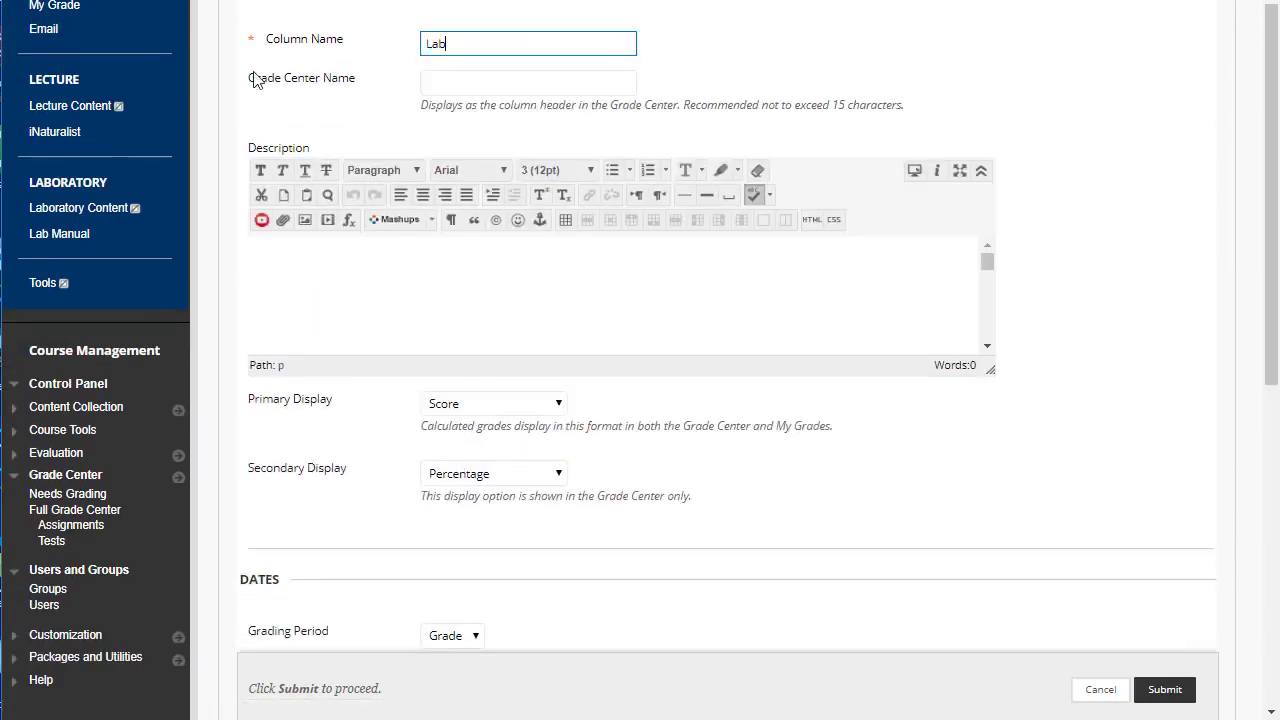
{"action": "type", "text": "Report Grade"}
{"action": "left_click", "coordinate": [755, 46]}
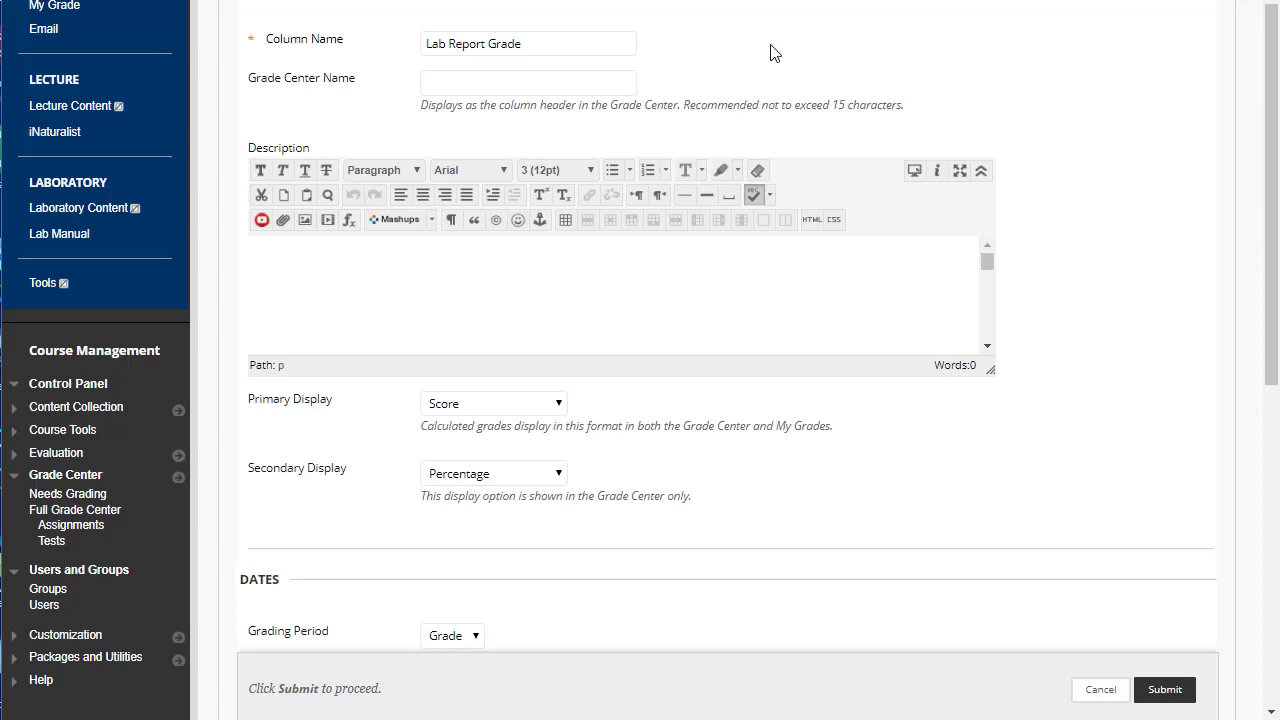
- Switch the total to selected columns and categories and add the Lab Reports category to the selection
{"action": "scroll", "coordinate": [686, 320], "scroll_direction": "down", "scroll_amount": 4}
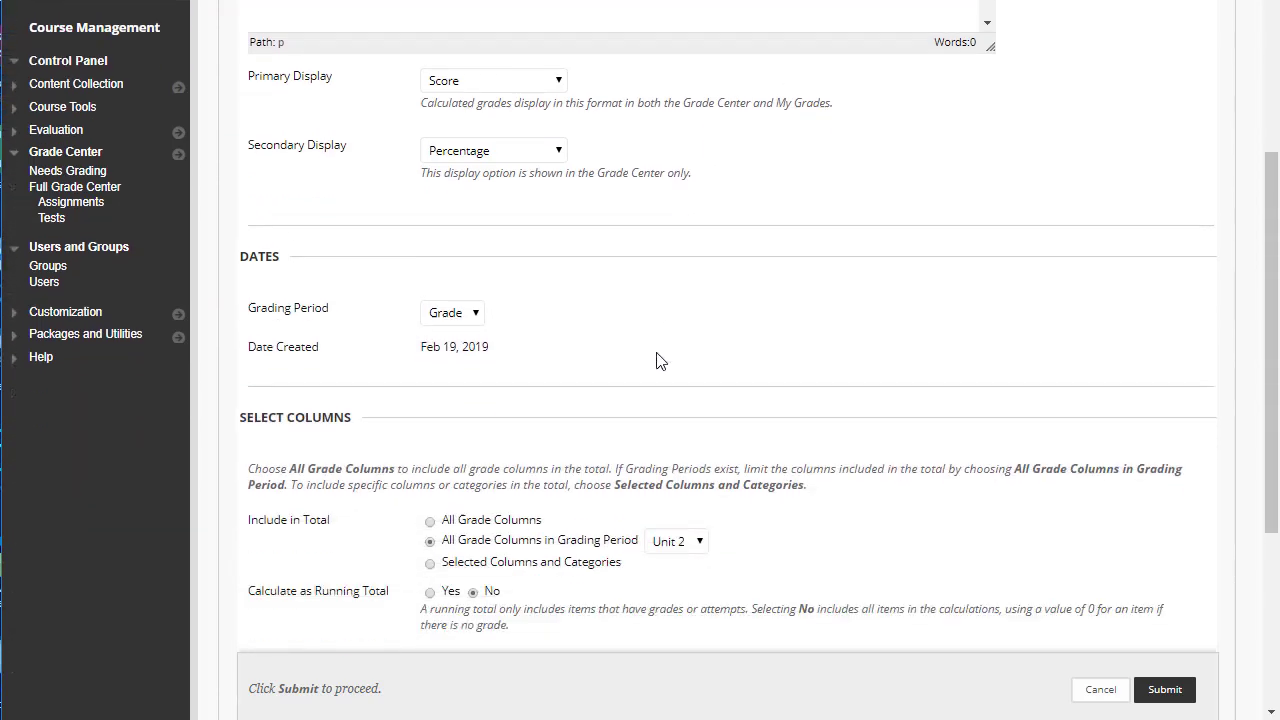
{"action": "scroll", "coordinate": [657, 316], "scroll_direction": "down", "scroll_amount": 2}
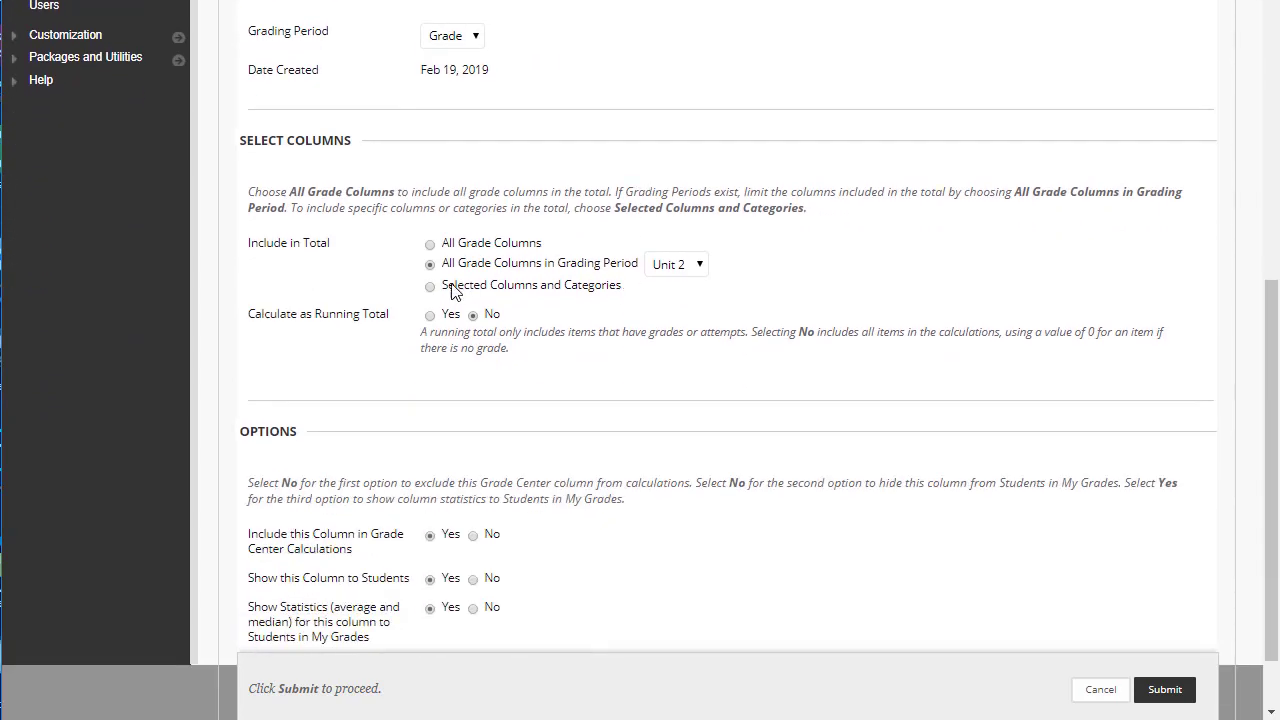
{"action": "left_click", "coordinate": [430, 287]}
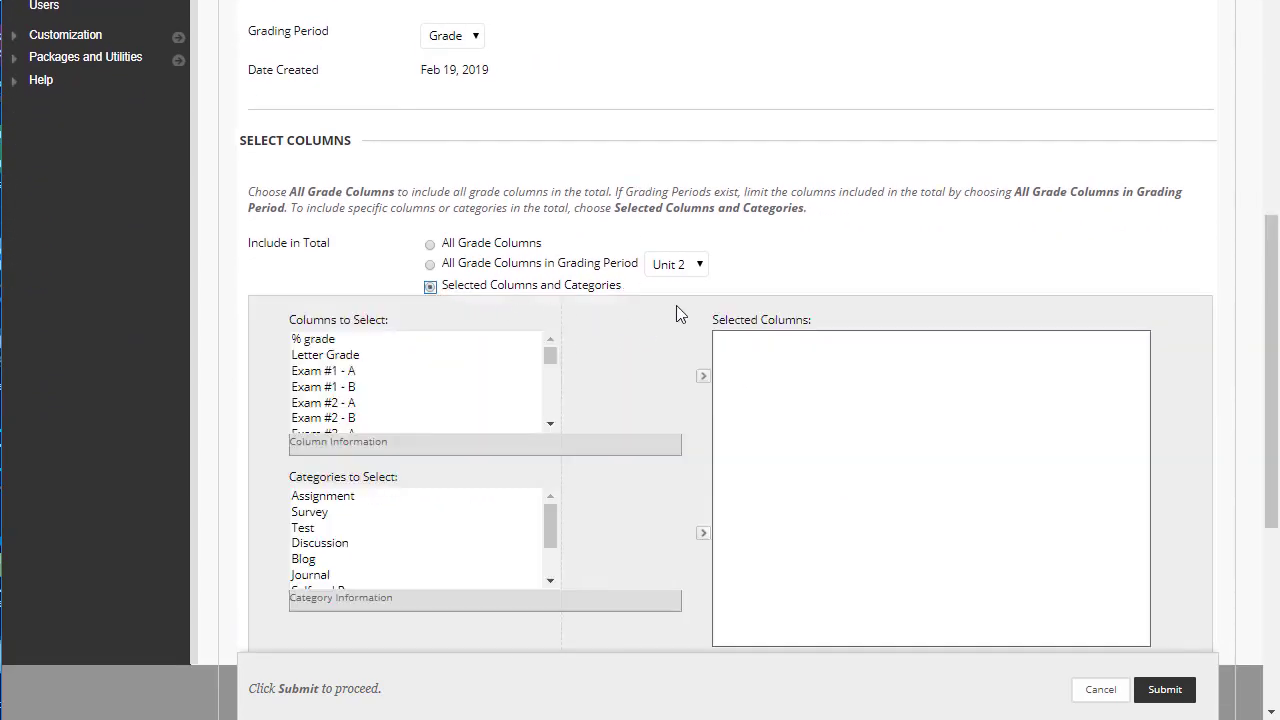
{"action": "scroll", "coordinate": [635, 333], "scroll_direction": "down", "scroll_amount": 2}
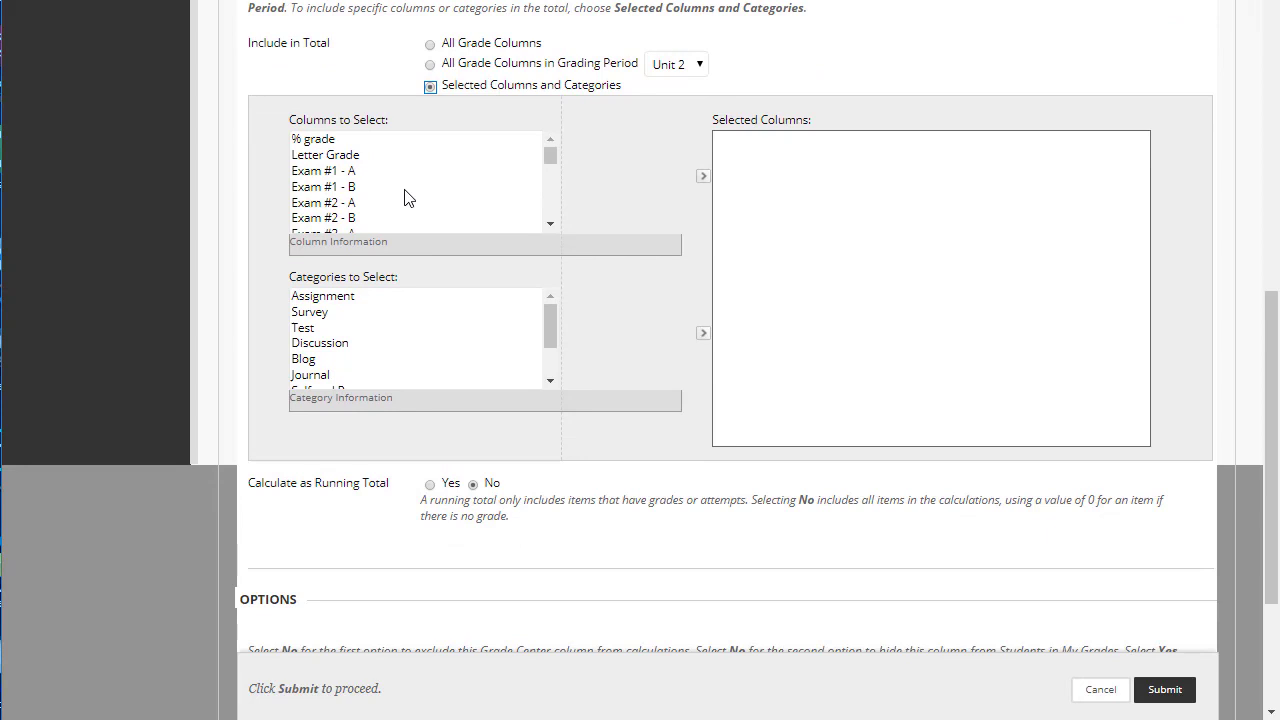
{"action": "left_click", "coordinate": [335, 172]}
{"action": "left_click", "coordinate": [345, 203]}
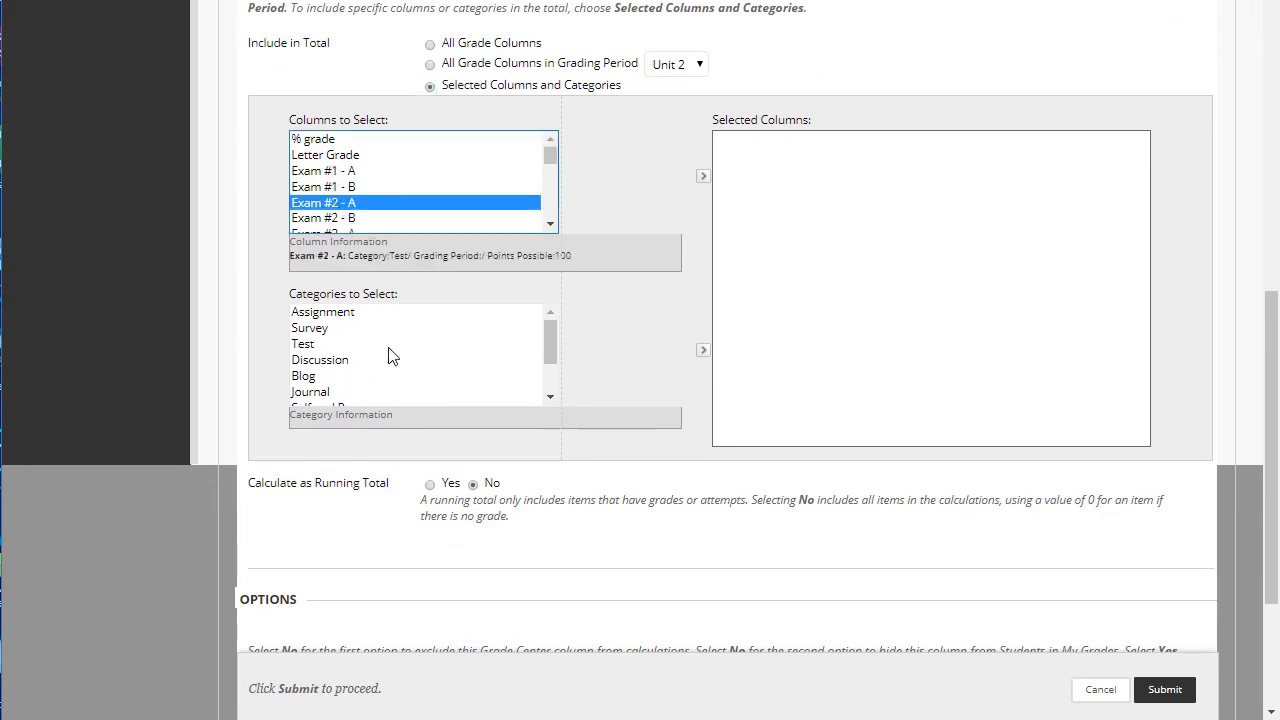
{"action": "scroll", "coordinate": [390, 360], "scroll_direction": "down", "scroll_amount": 2}
{"action": "left_click", "coordinate": [319, 398]}
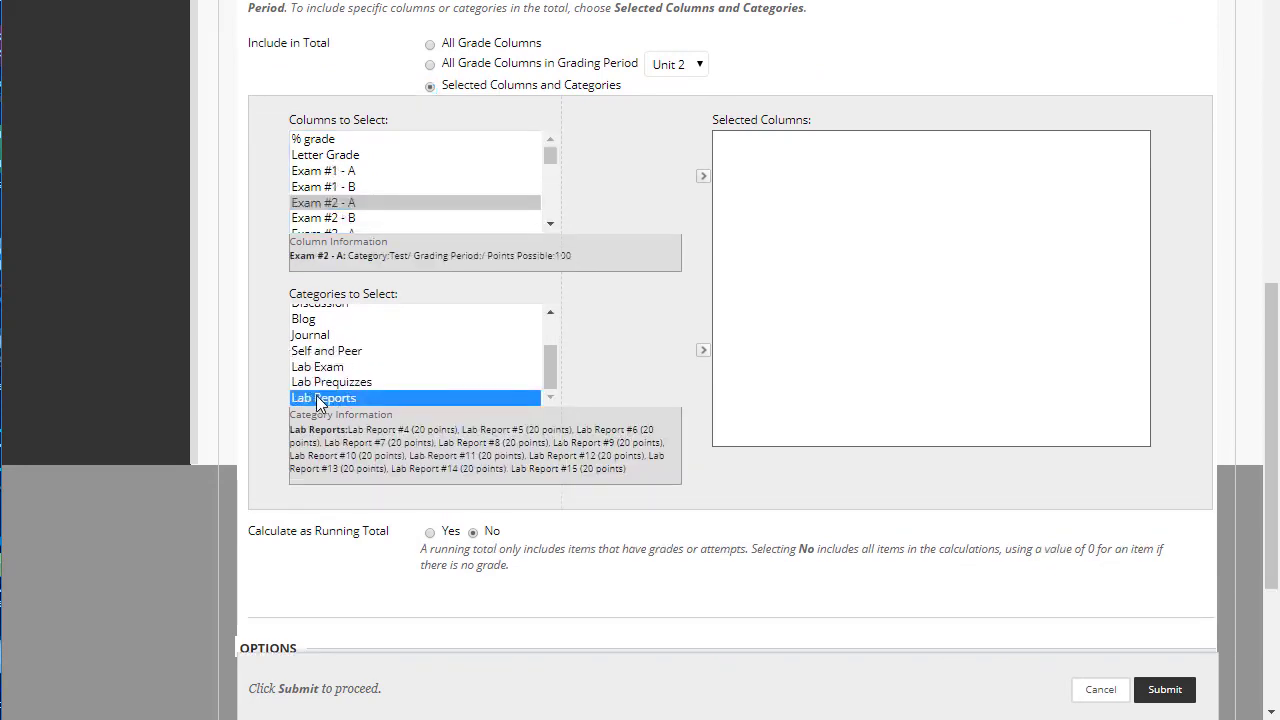
{"action": "left_click", "coordinate": [703, 350]}
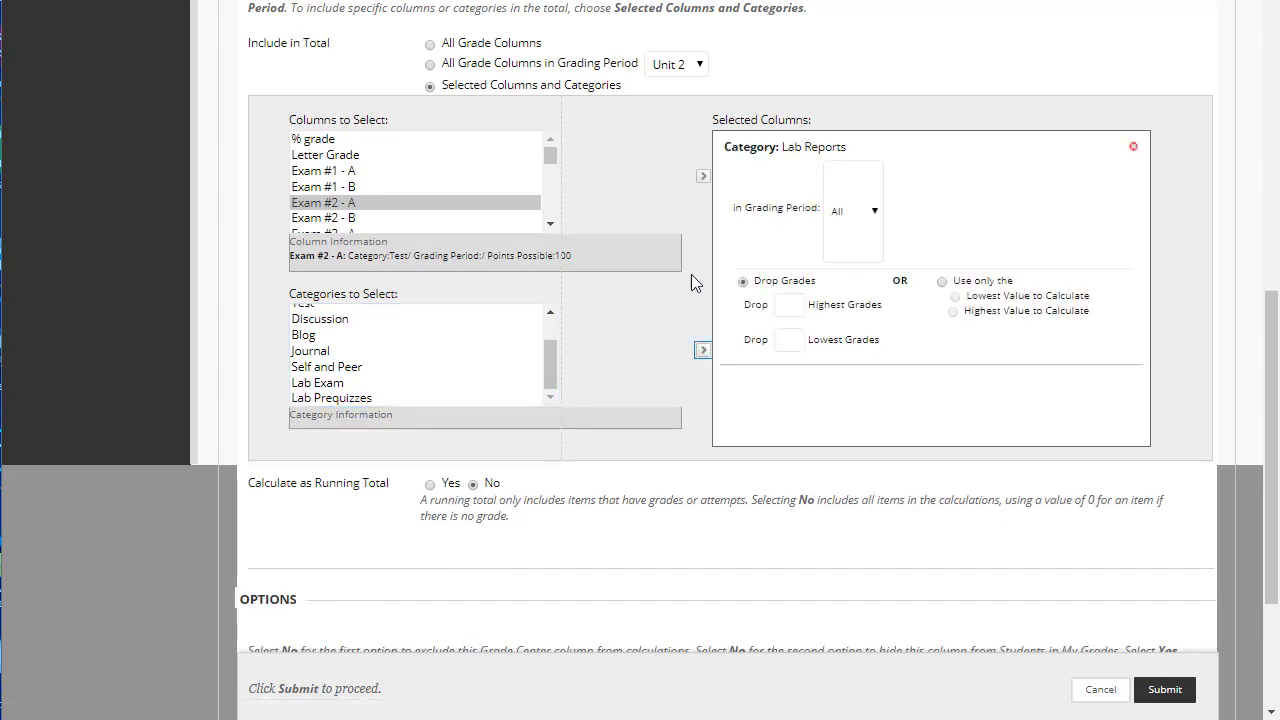
- Set the Lab Reports category to drop 1 lowest grade, and cancel the total column edits
{"action": "left_click", "coordinate": [799, 340]}
{"action": "type", "text": "1"}
{"action": "left_click", "coordinate": [912, 349]}
{"action": "scroll", "coordinate": [1083, 602], "scroll_direction": "down", "scroll_amount": 3}
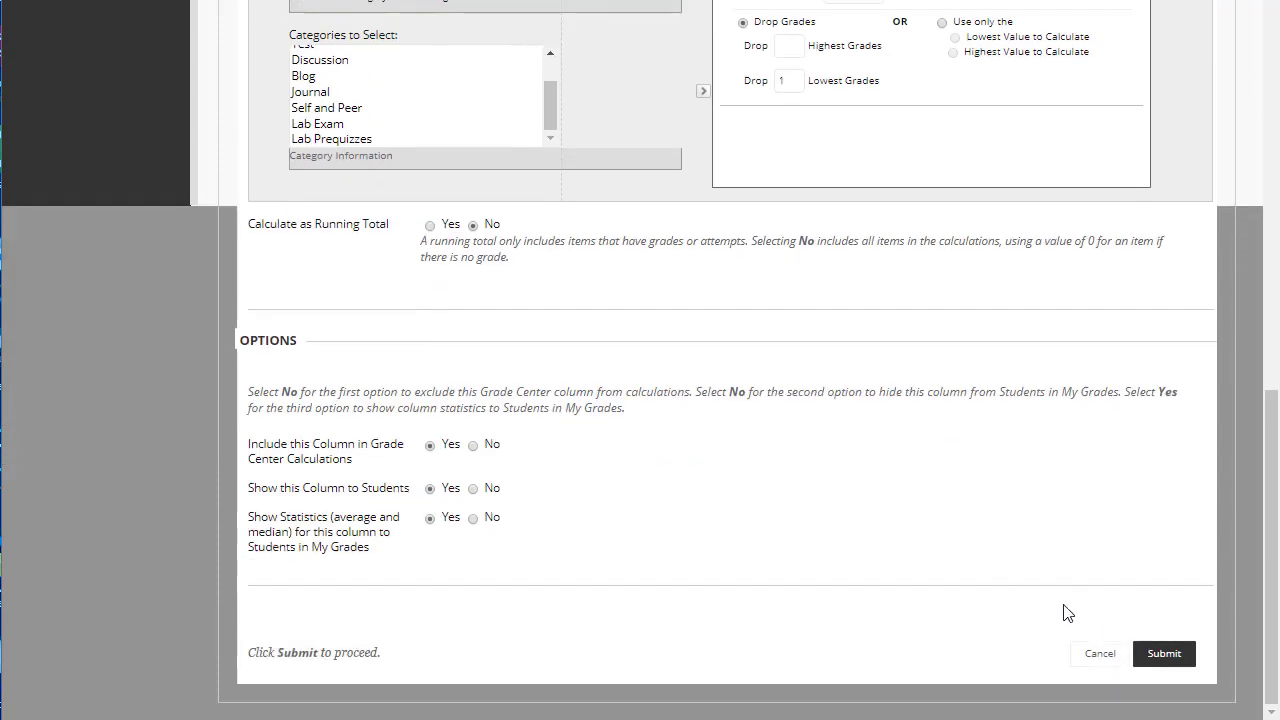
{"action": "left_click", "coordinate": [1100, 655]}
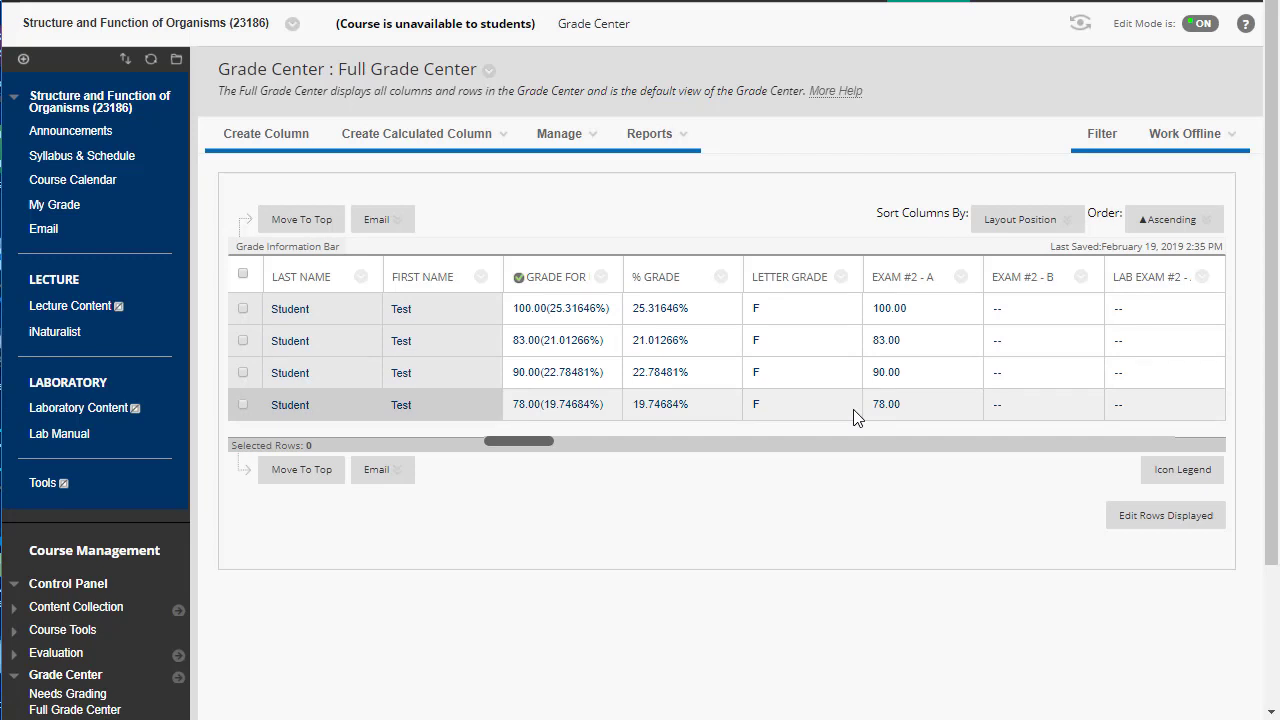
- Enable grading color codes for the Grade Center, keep the existing grade range criteria, and submit the settings
{"action": "mouse_move", "coordinate": [569, 137]}
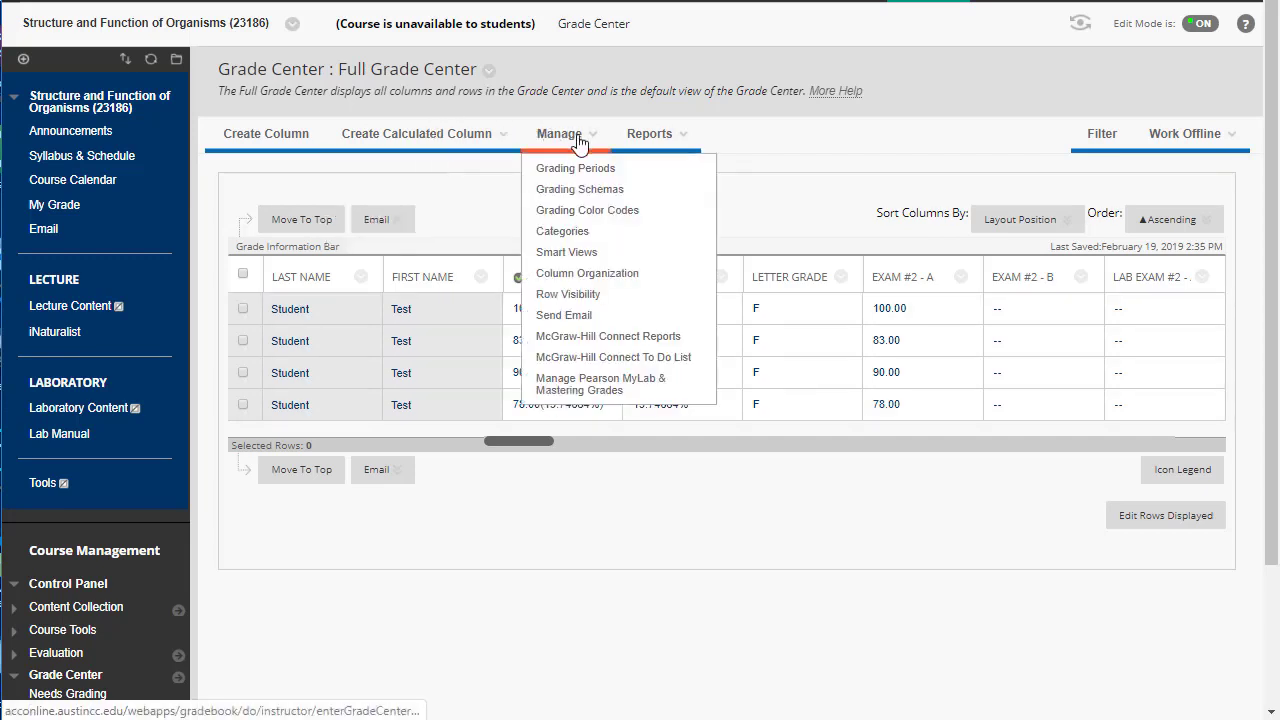
{"action": "left_click", "coordinate": [603, 215]}
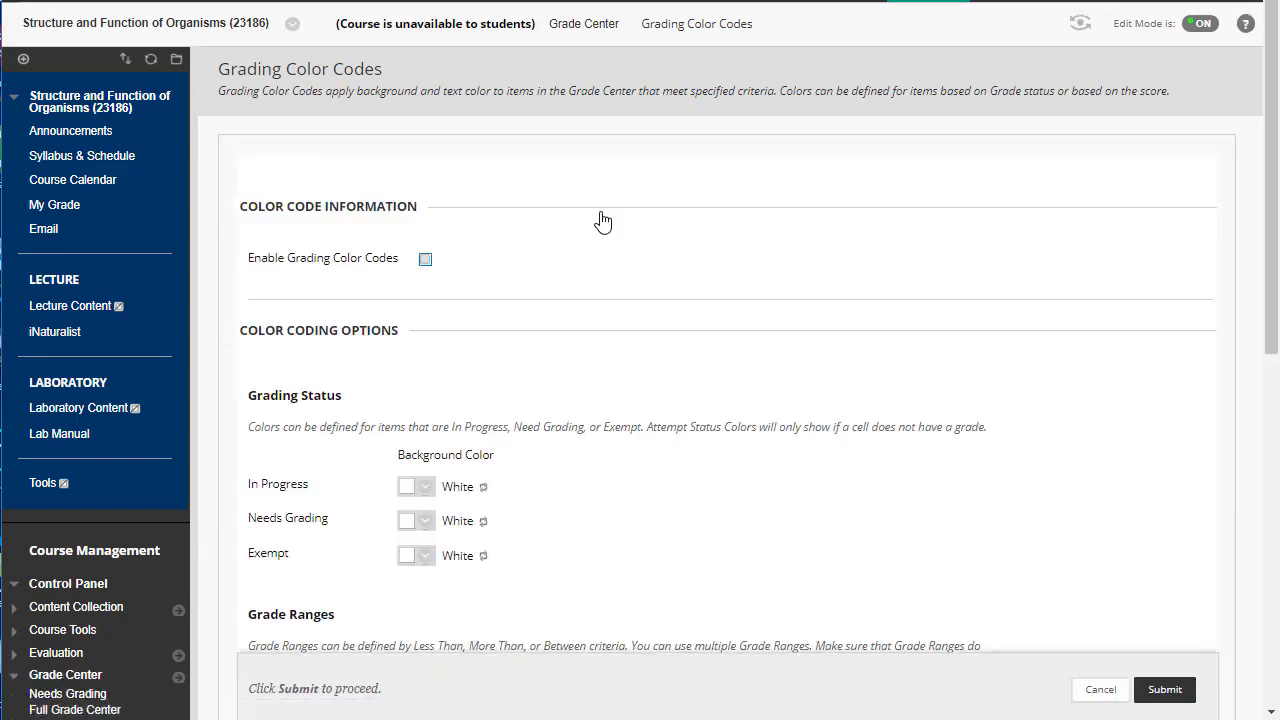
{"action": "left_click", "coordinate": [425, 262]}
{"action": "scroll", "coordinate": [712, 309], "scroll_direction": "down", "scroll_amount": 5}
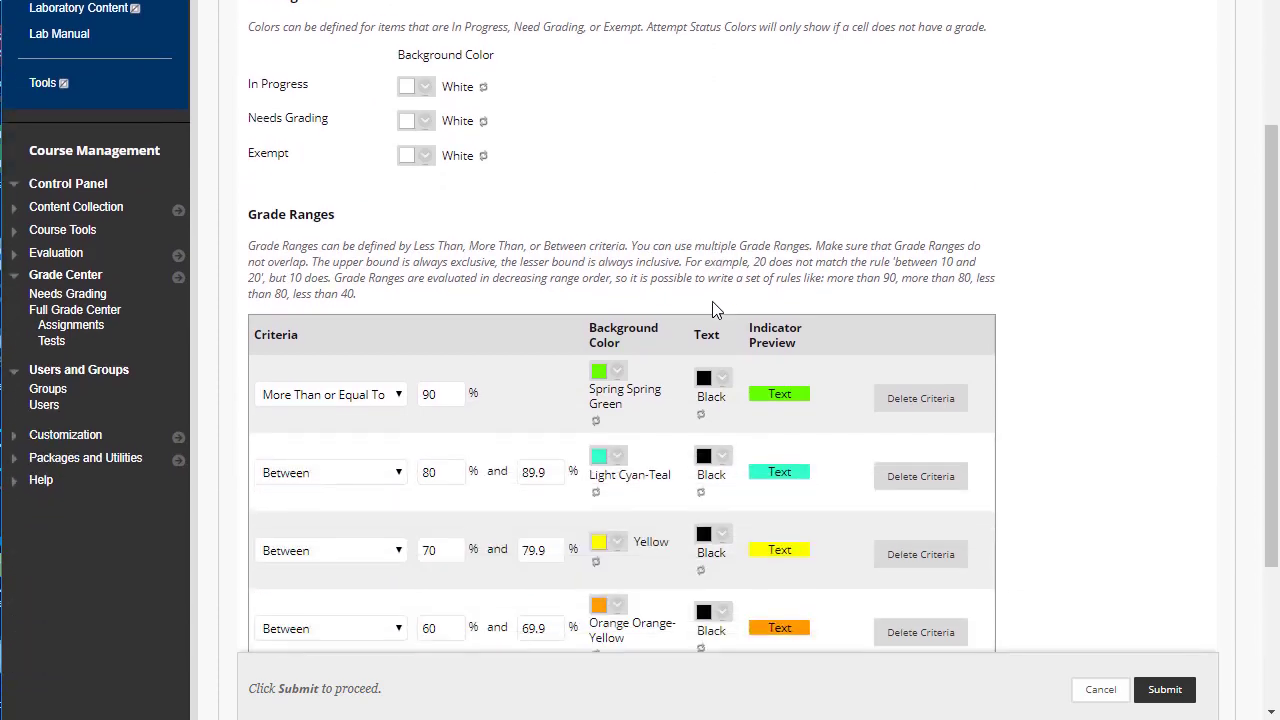
{"action": "scroll", "coordinate": [712, 309], "scroll_direction": "down", "scroll_amount": 2}
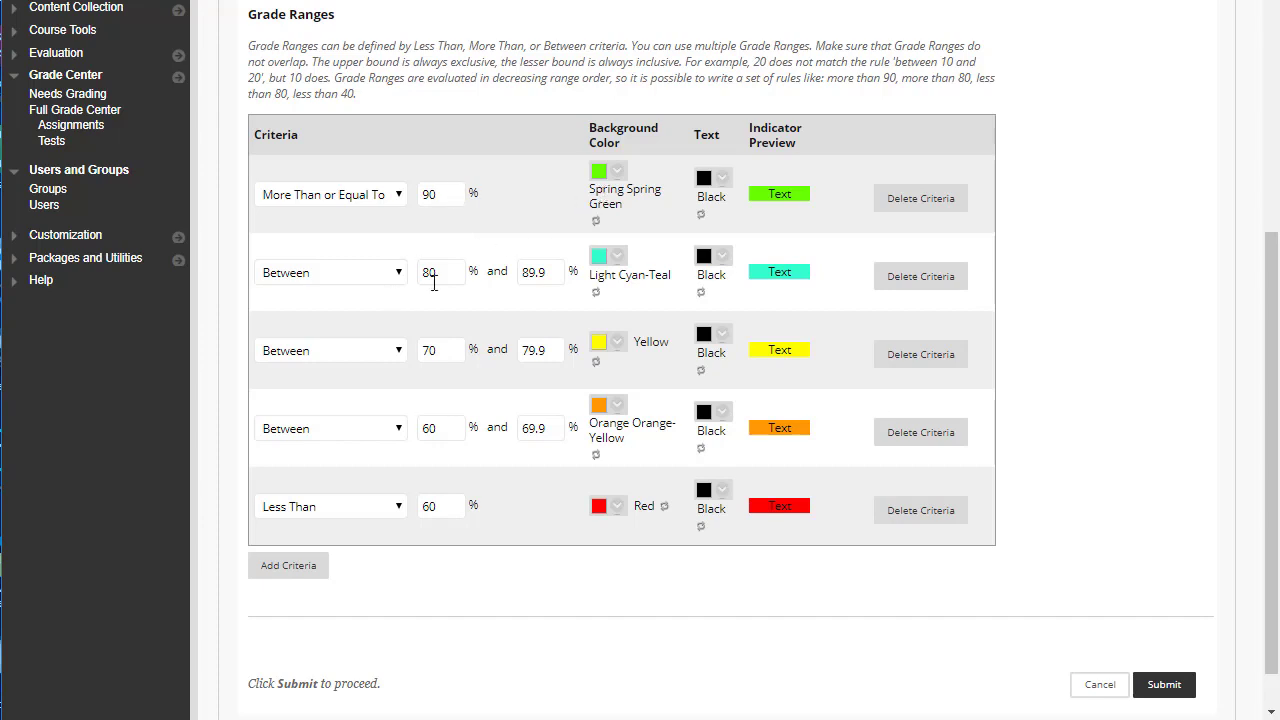
{"action": "left_click", "coordinate": [549, 273]}
{"action": "type", "text": "9"}
{"action": "key", "text": "BackSpace"}
{"action": "left_click", "coordinate": [1165, 685]}
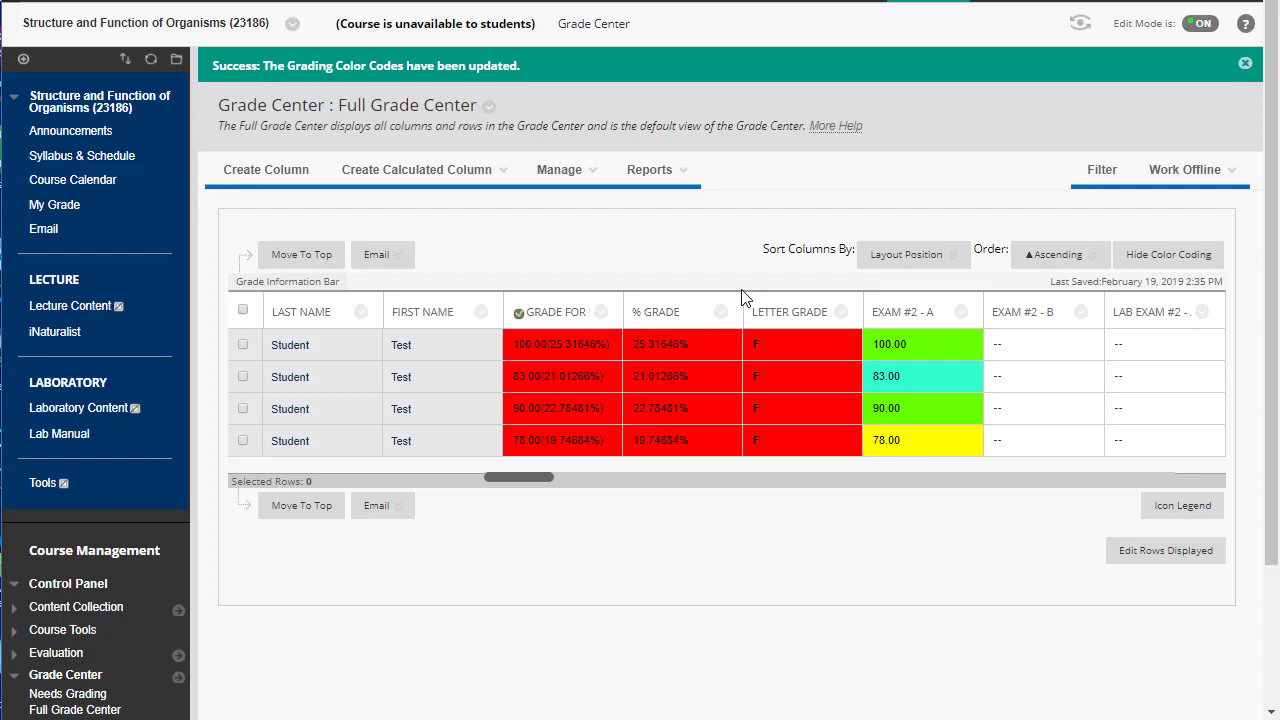
{"action": "left_click", "coordinate": [668, 172]}
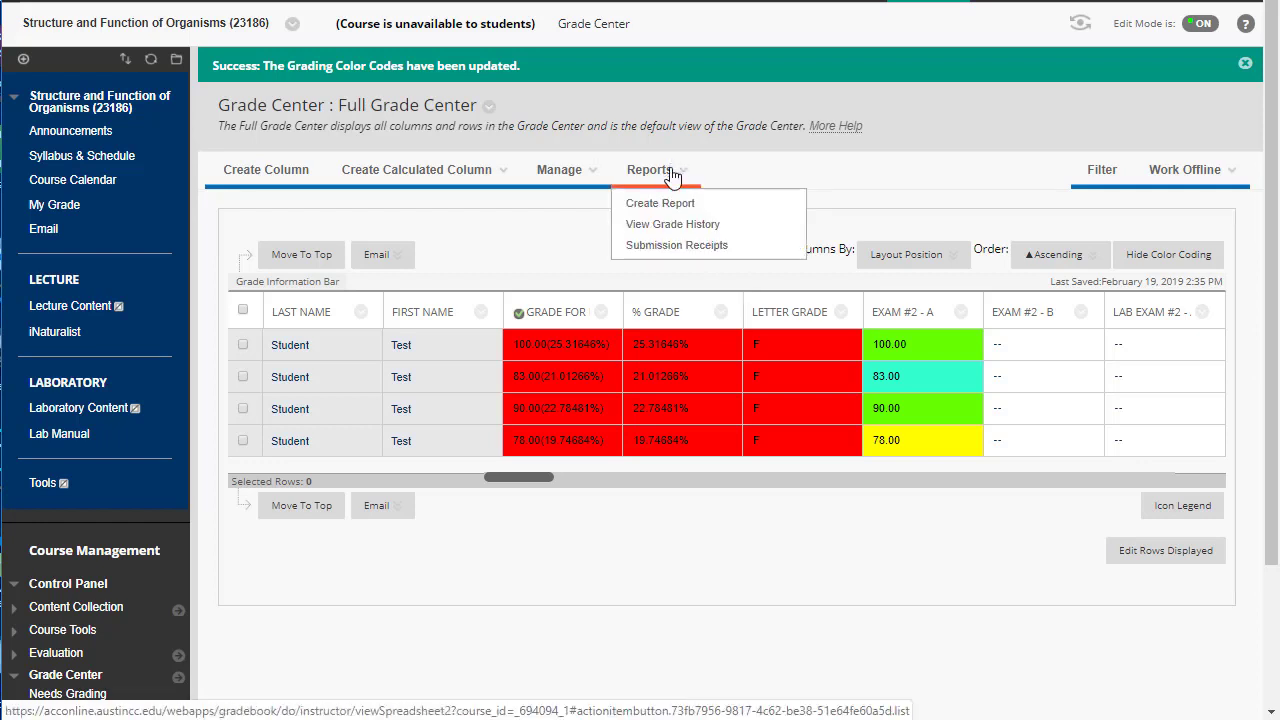
{"action": "left_click", "coordinate": [587, 176]}
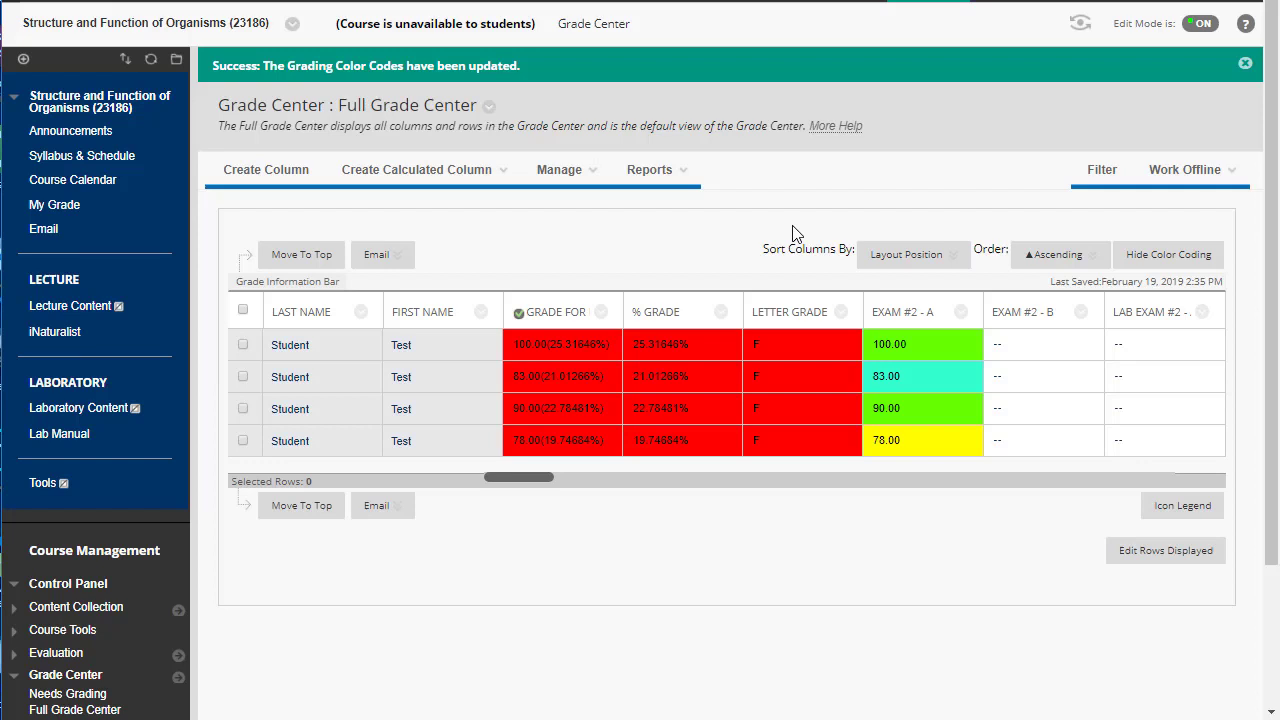
{"action": "left_click", "coordinate": [559, 174]}
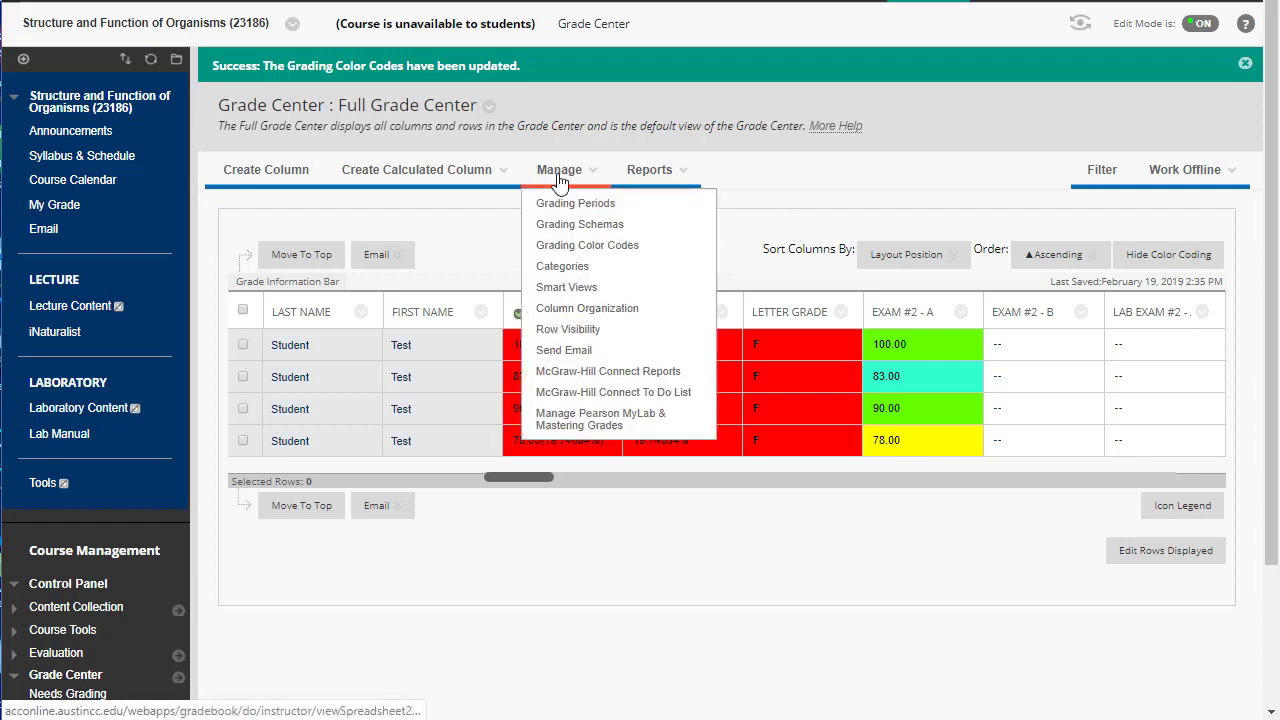
{"action": "left_click", "coordinate": [651, 170]}
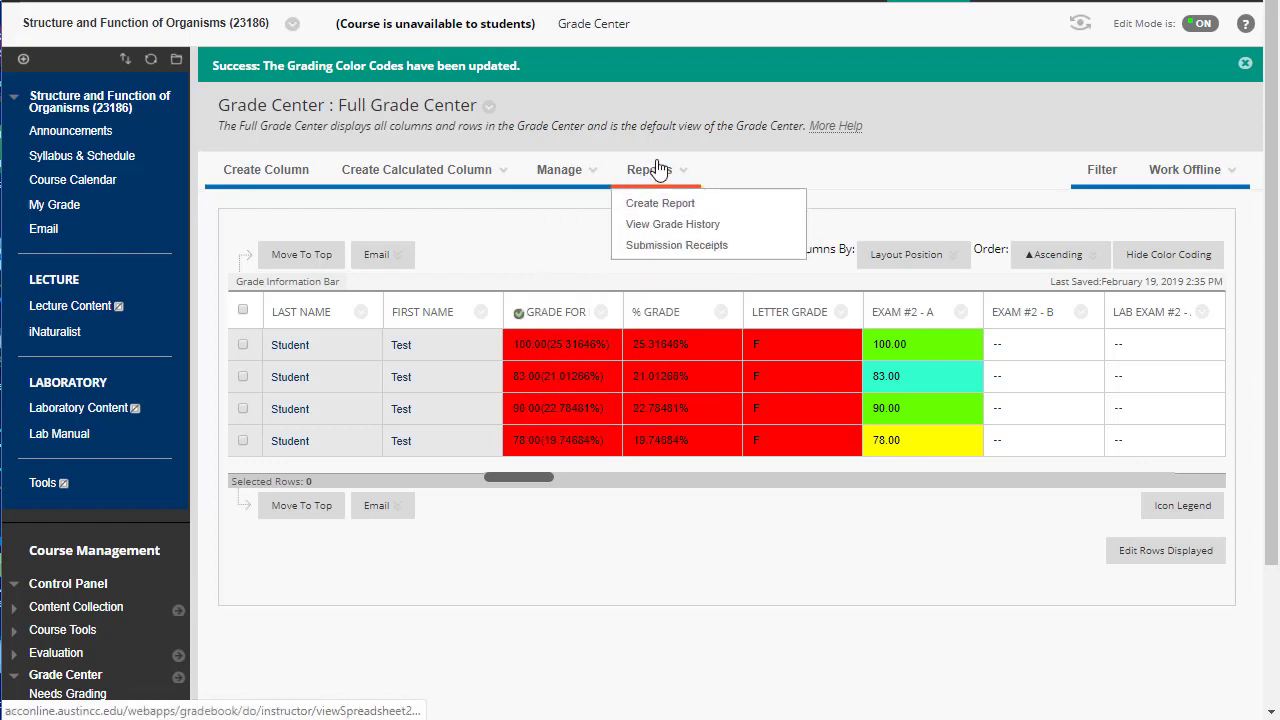
{"action": "left_click", "coordinate": [704, 564]}
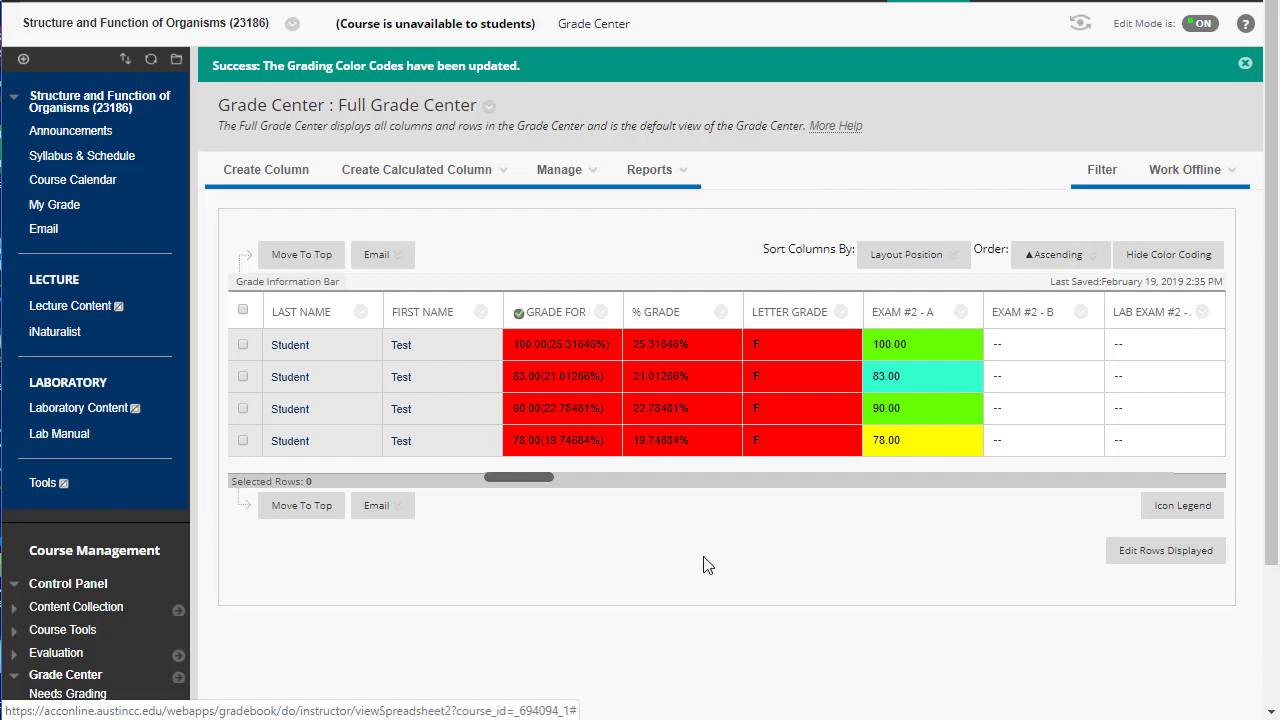